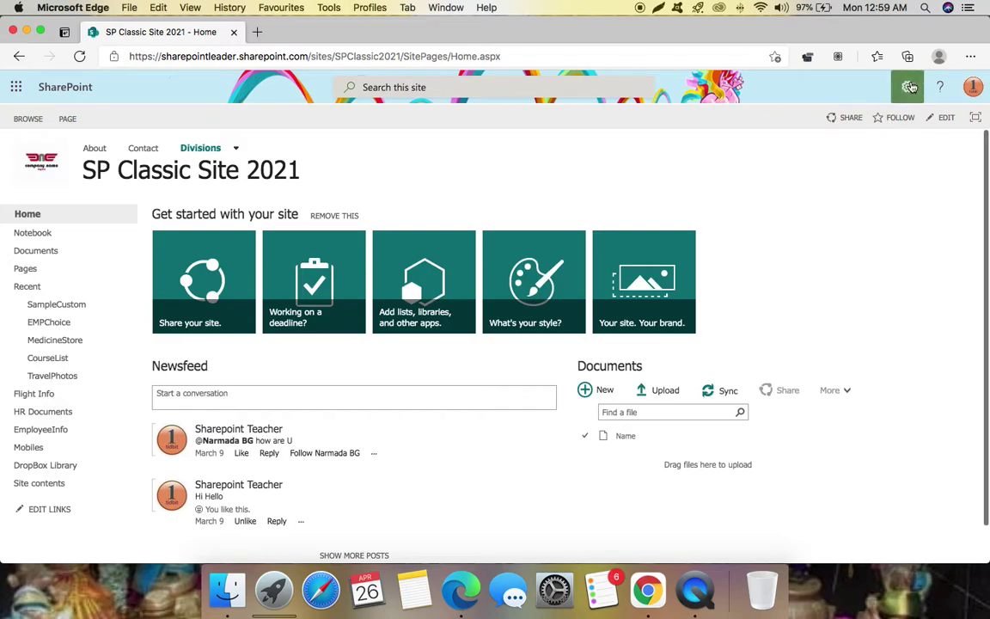
Step: Create a new Site Page from the Site Pages library in the site contents
click(908, 87)
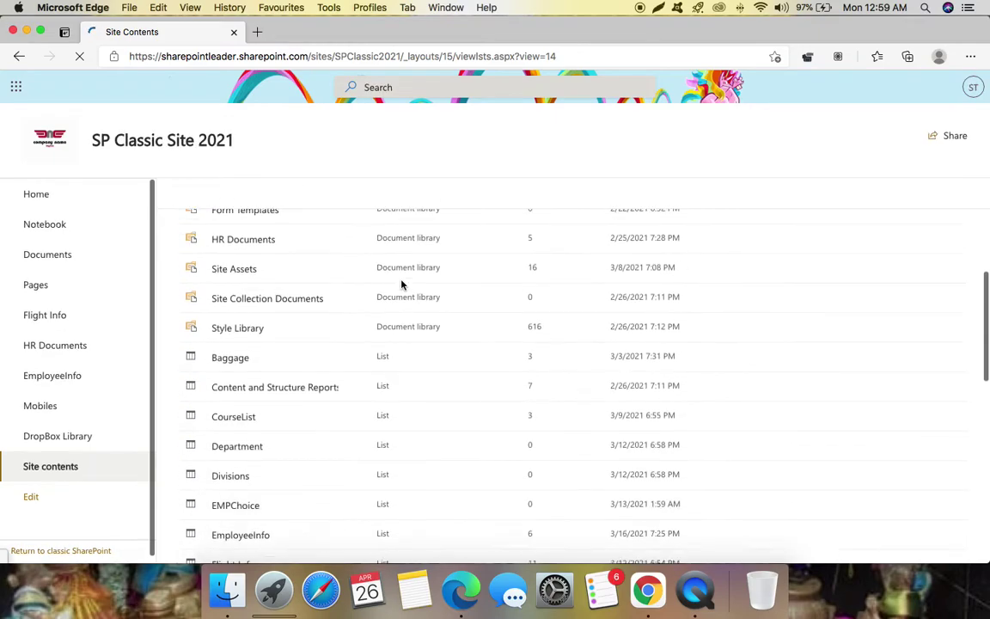
scroll(401, 283, down, 10)
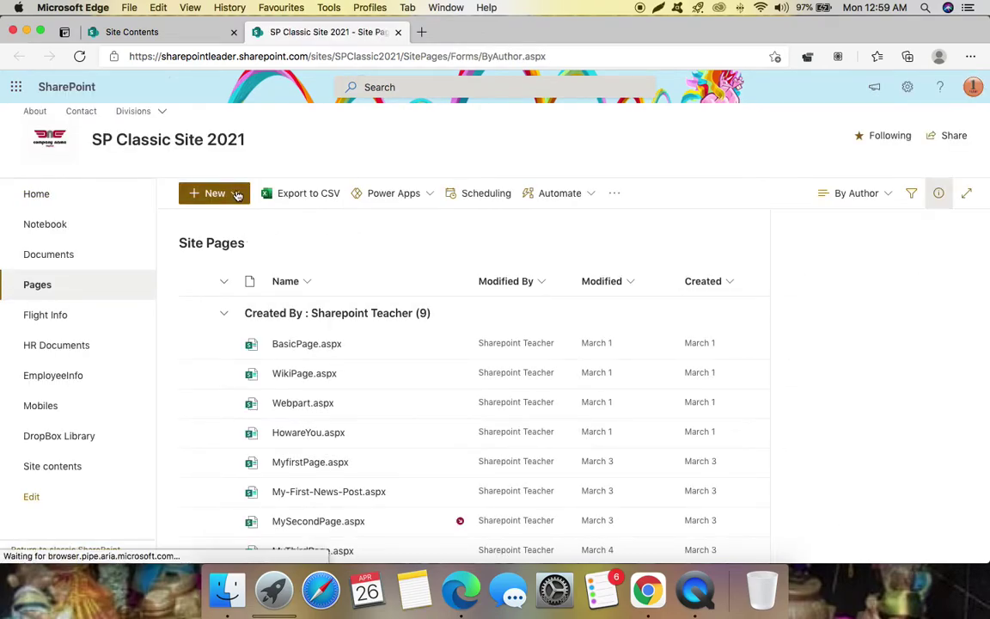
click(238, 194)
click(237, 194)
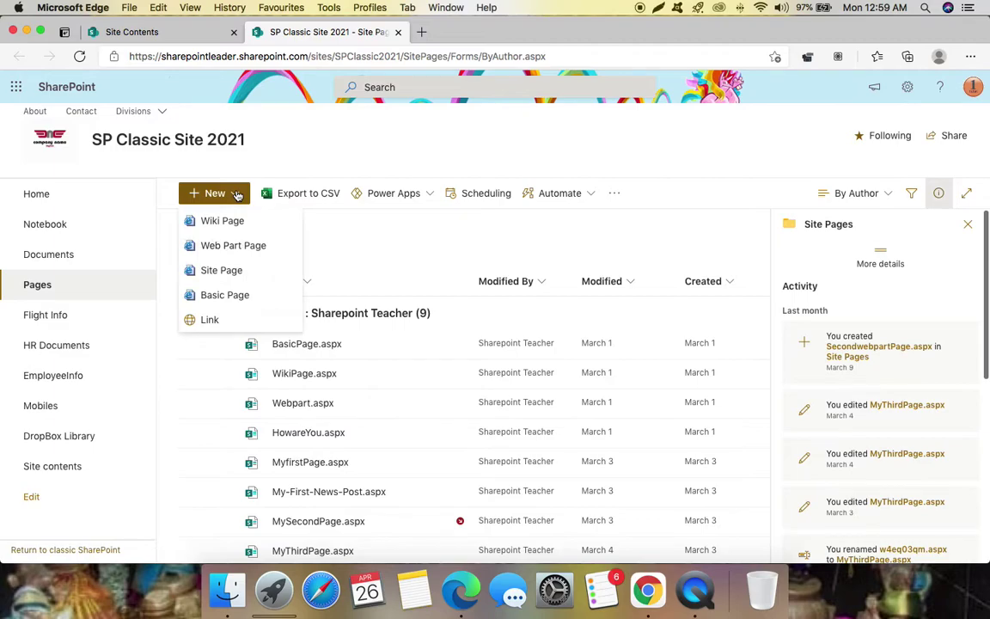
click(221, 271)
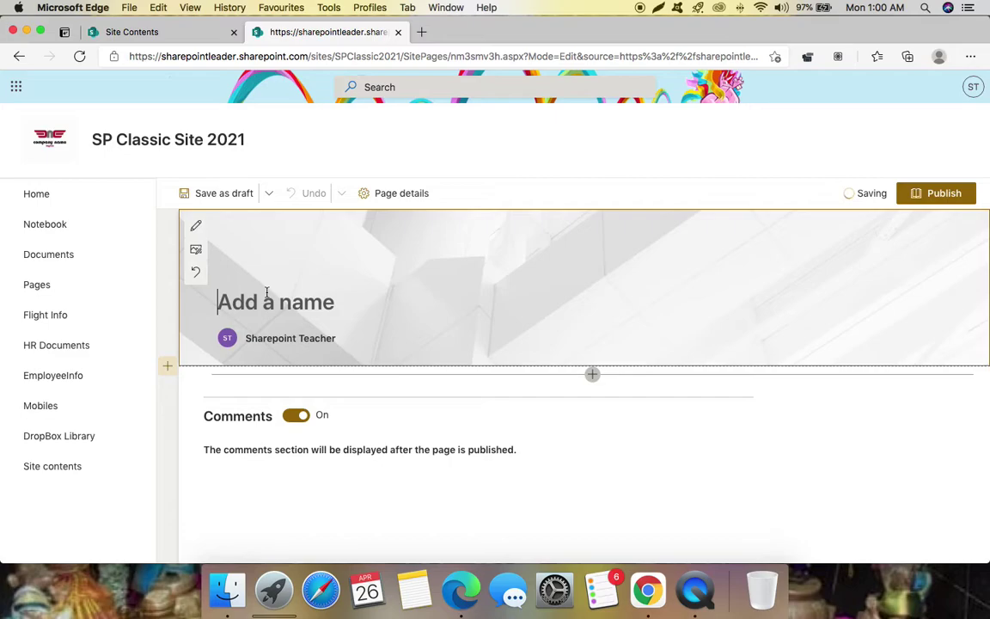
Step: Name the new page "Hero Web Page"
text(Hero)
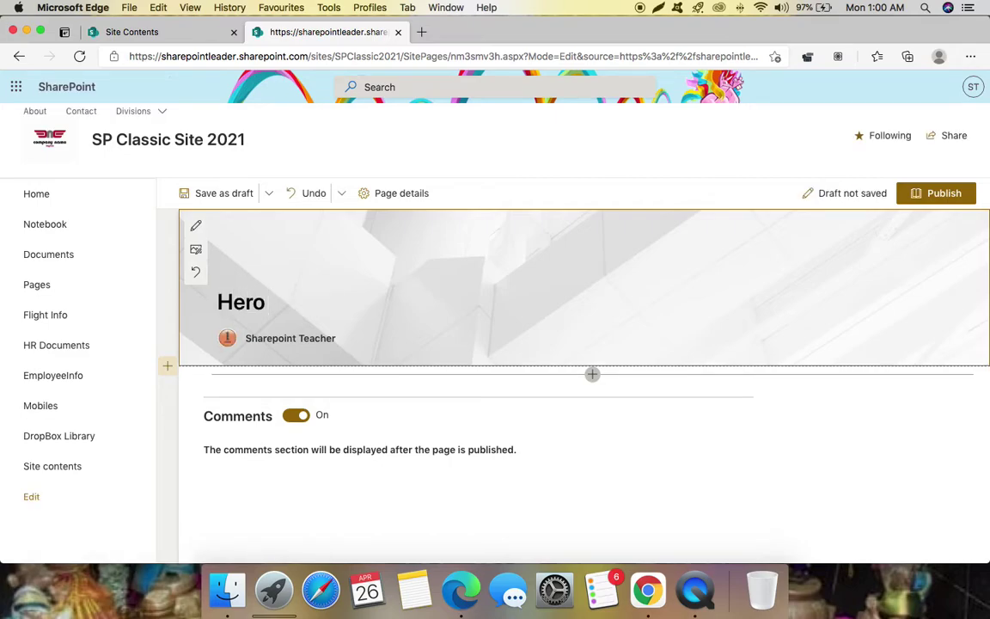
text( Web)
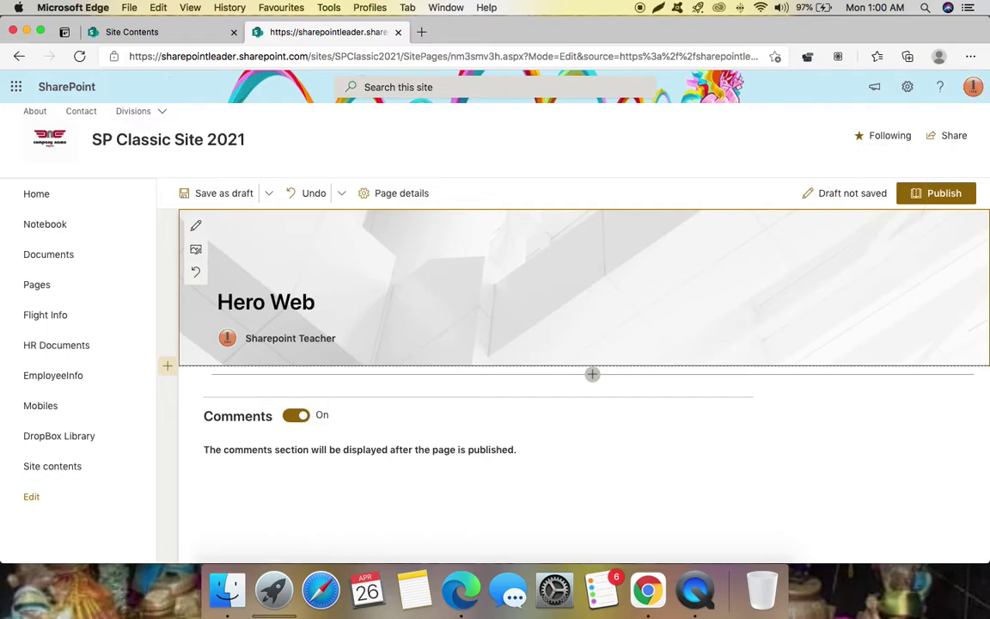
text( Page)
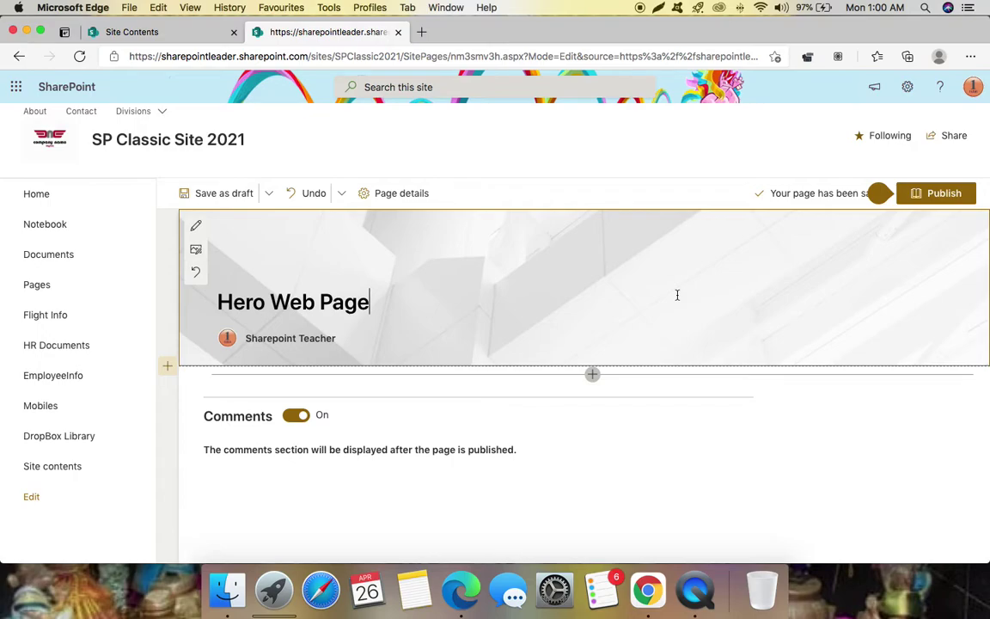
Step: Search the web parts for "her" and add the Hero web part below the page's title area
click(592, 374)
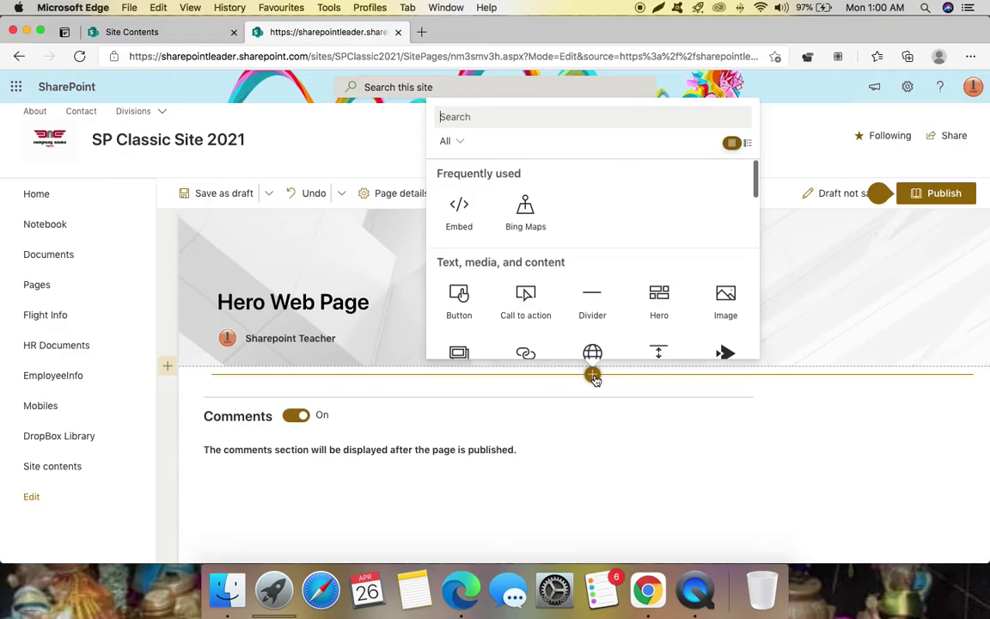
scroll(579, 328, down, 3)
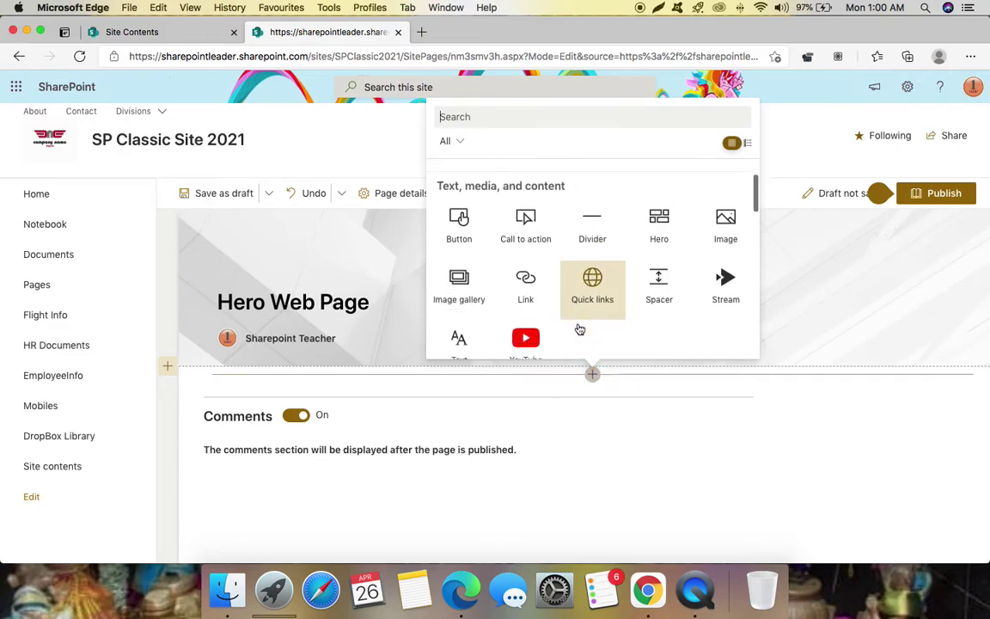
scroll(579, 329, down, 6)
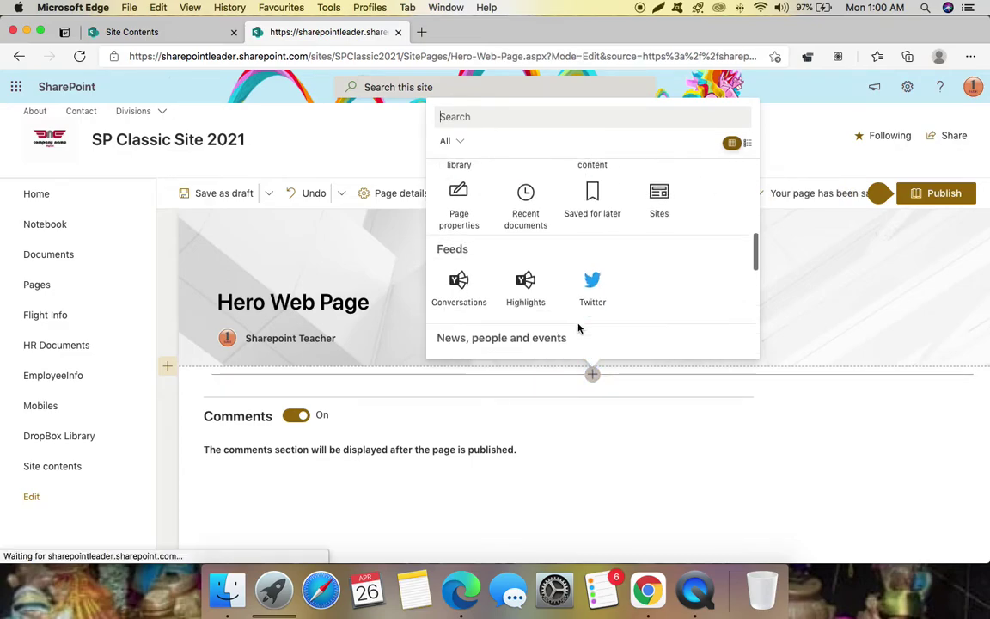
scroll(579, 328, down, 5)
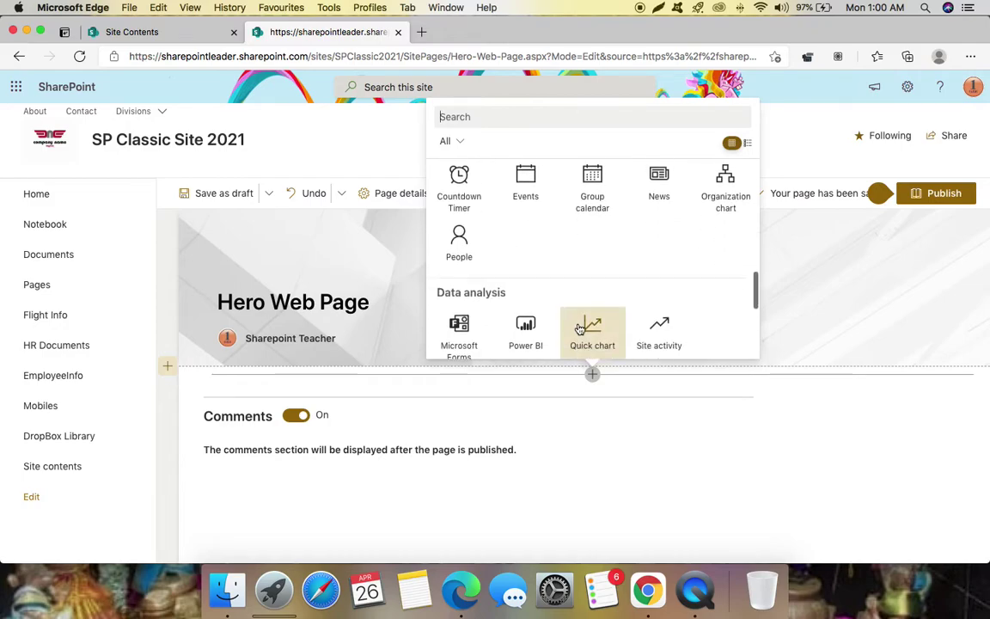
scroll(579, 327, down, 4)
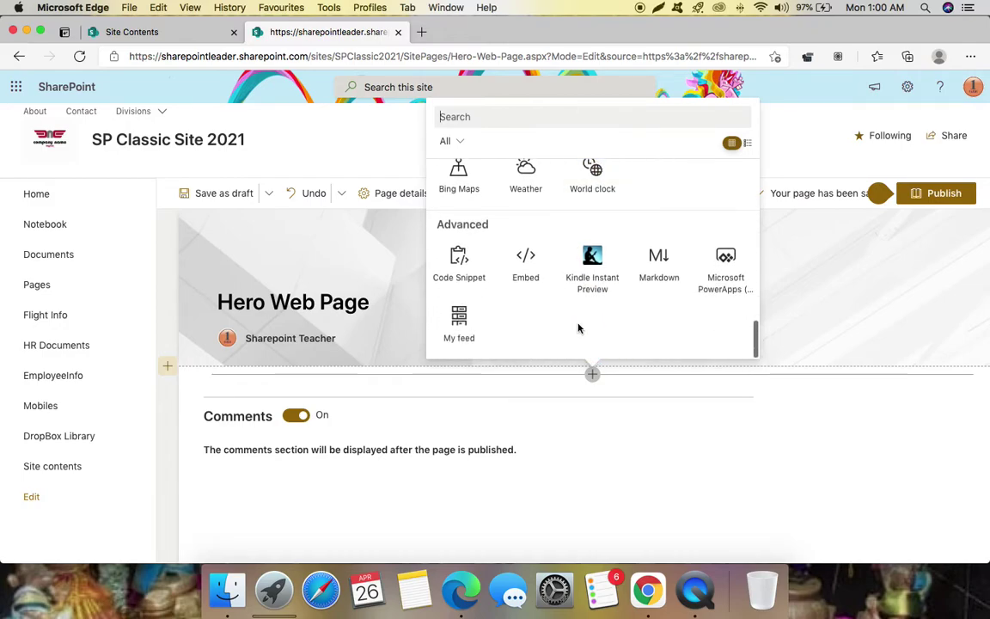
scroll(578, 327, up, 12)
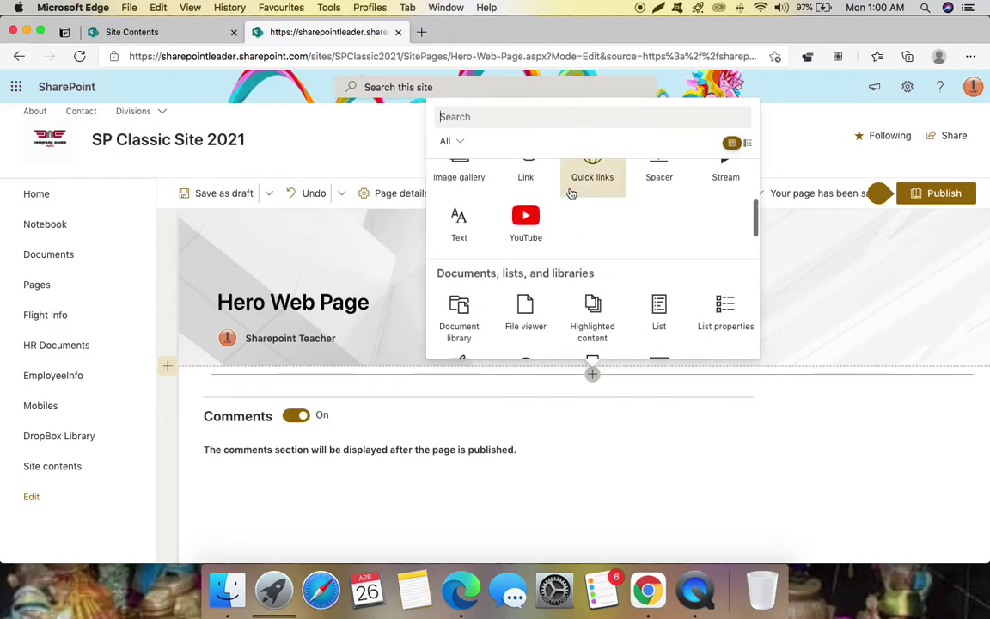
click(524, 117)
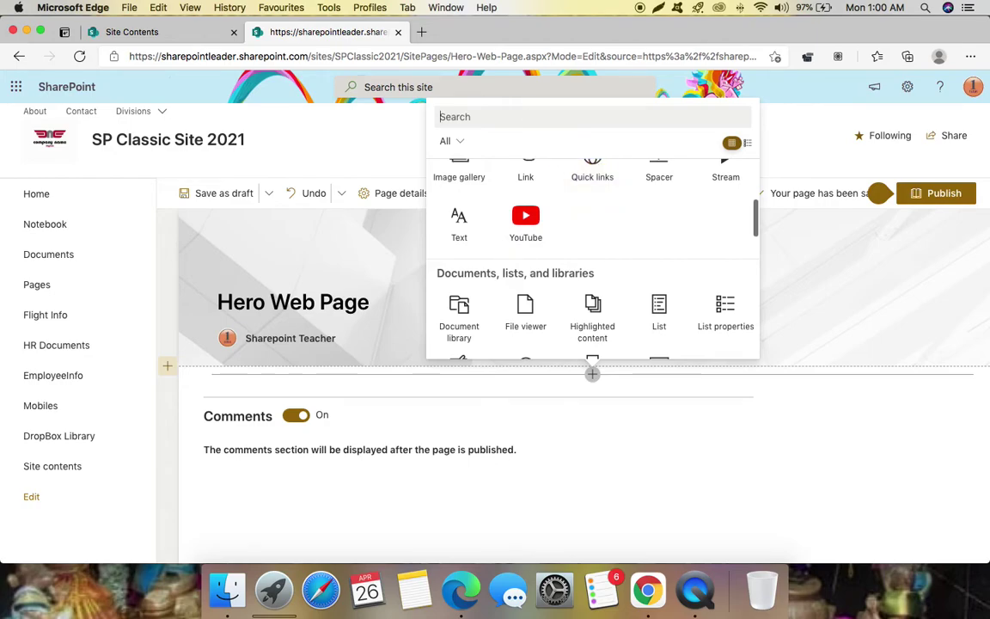
text(her)
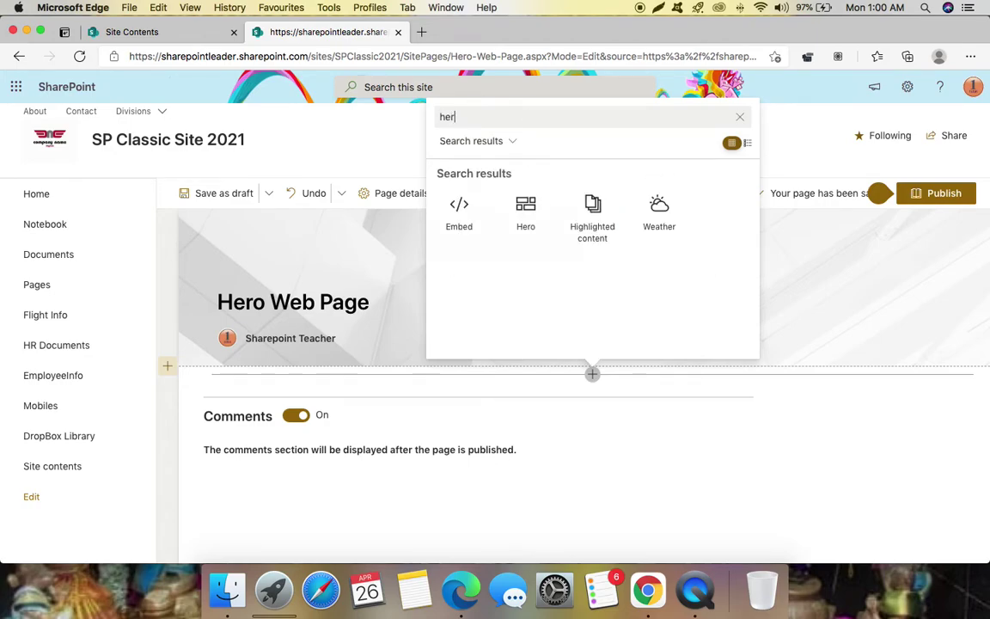
click(526, 211)
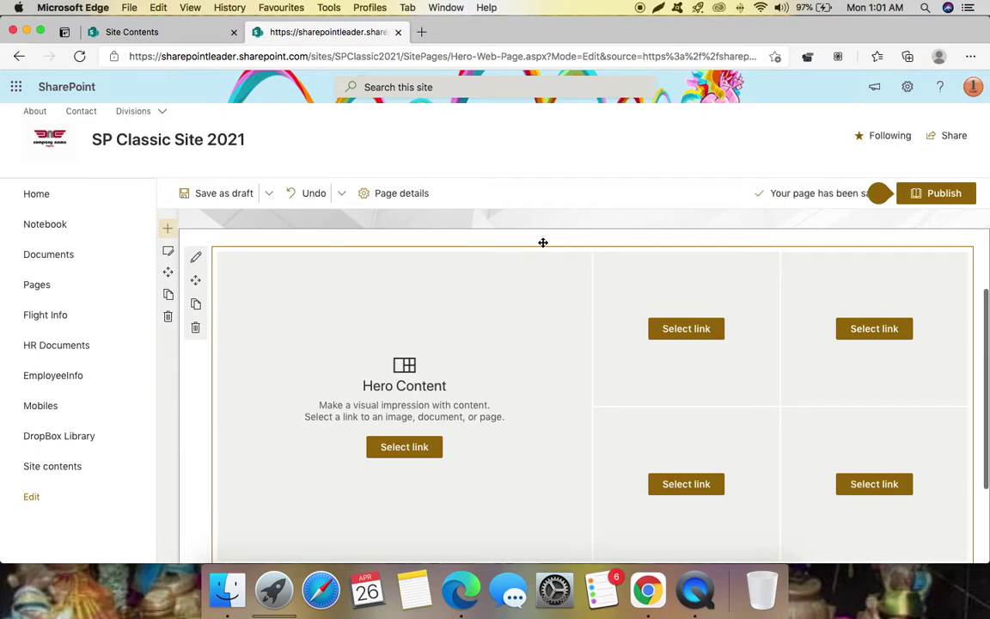
Step: Edit the Hero web part's properties, trying the Layers layout option and switching back to Tiles
scroll(543, 243, down, 2)
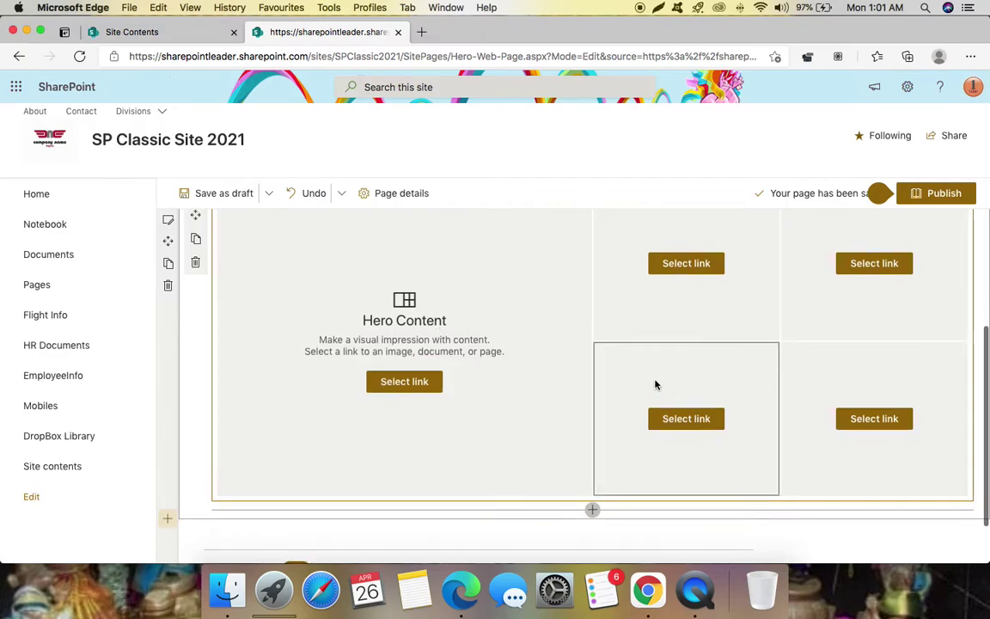
scroll(456, 306, up, 2)
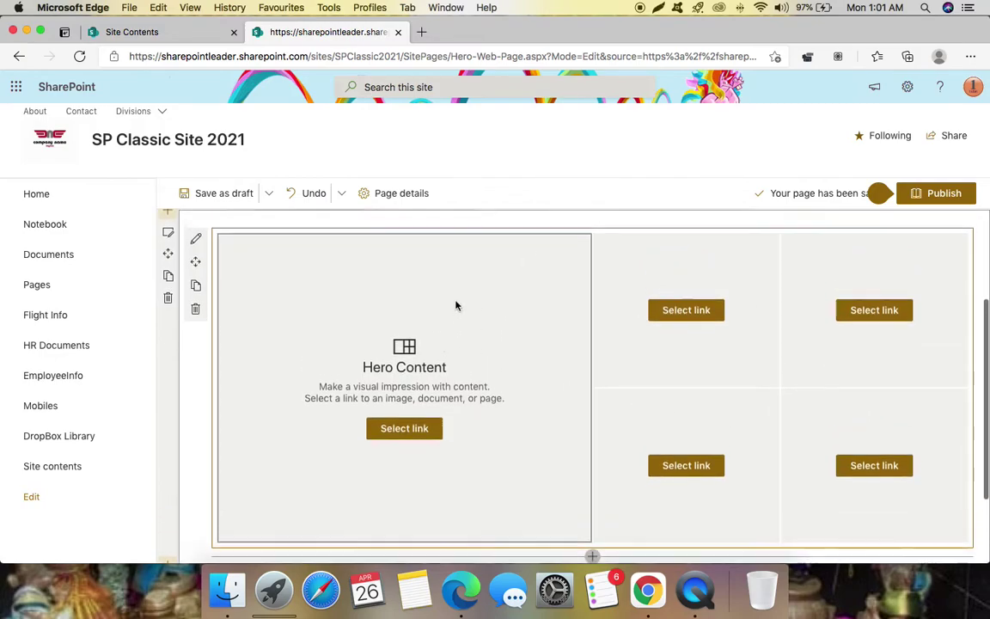
scroll(456, 305, down, 2)
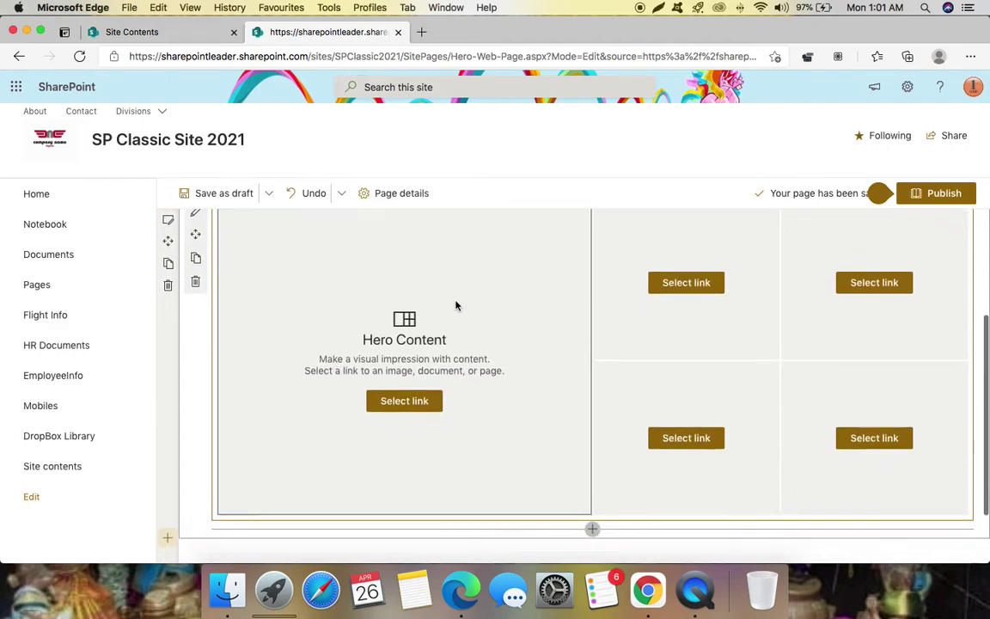
scroll(507, 334, up, 1)
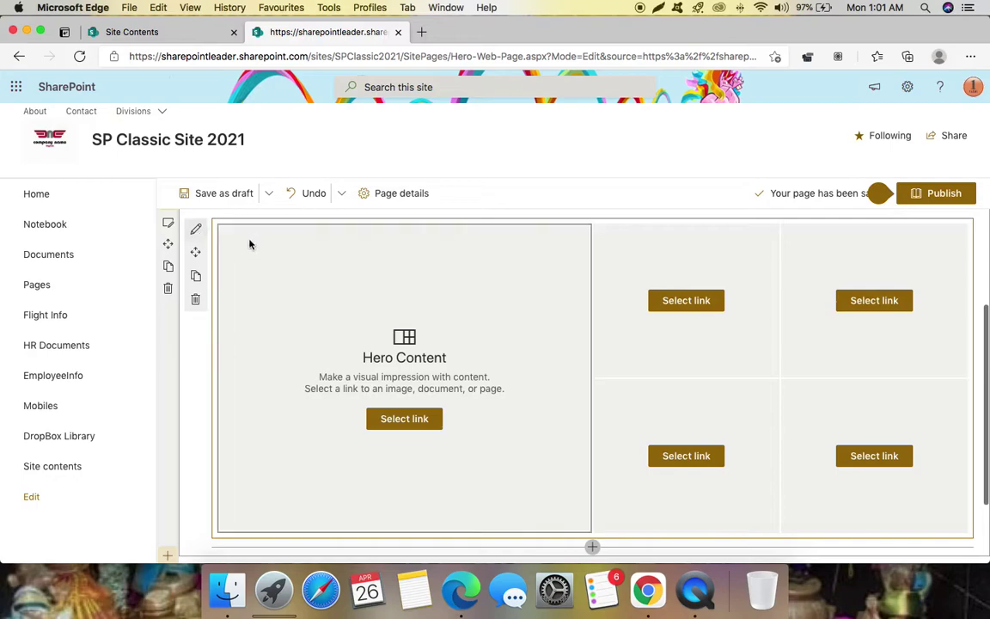
click(196, 231)
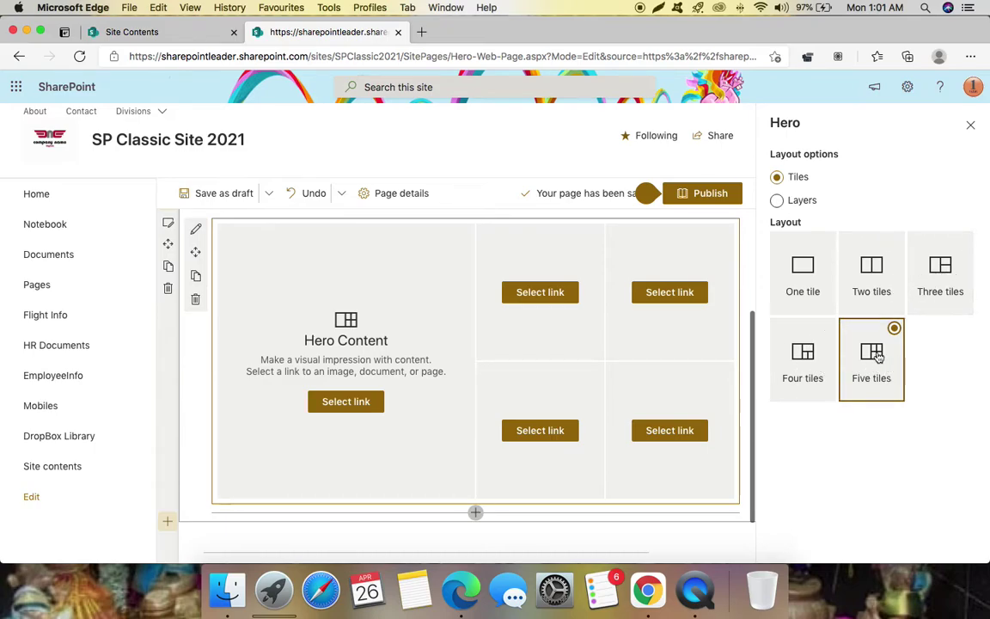
click(796, 201)
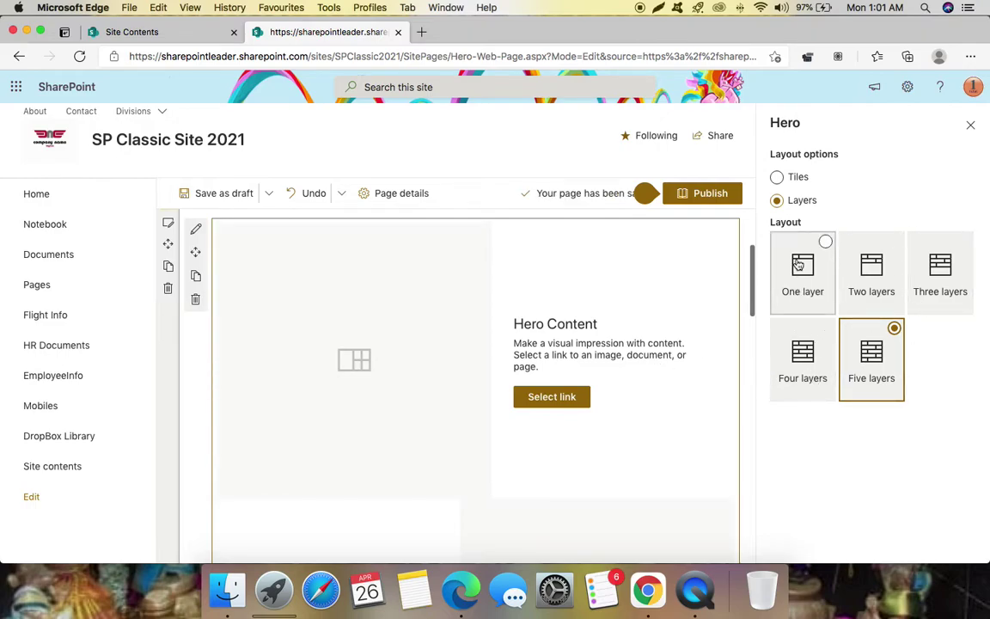
click(778, 177)
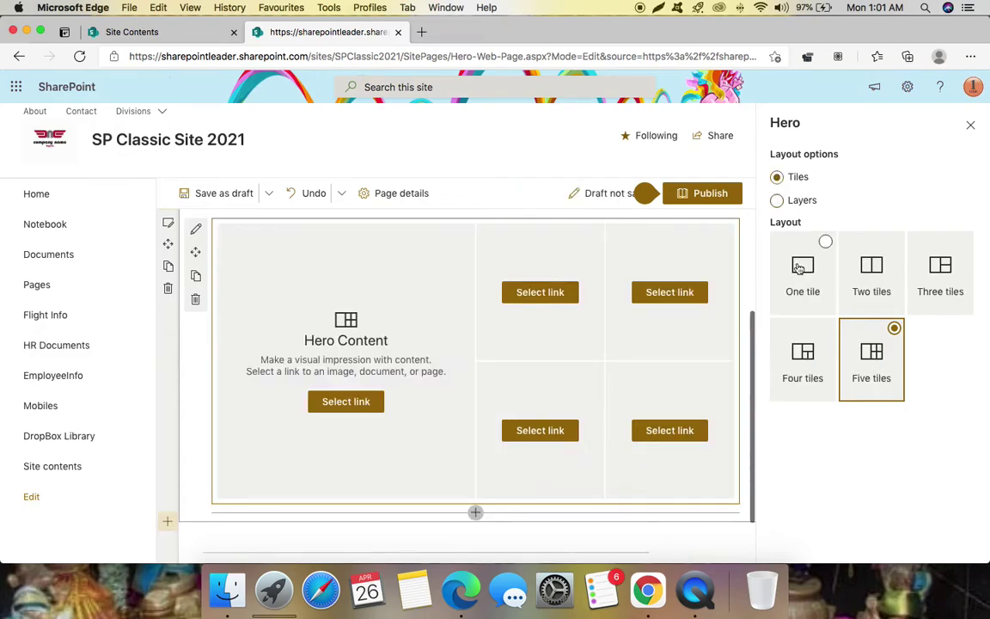
click(776, 200)
click(778, 179)
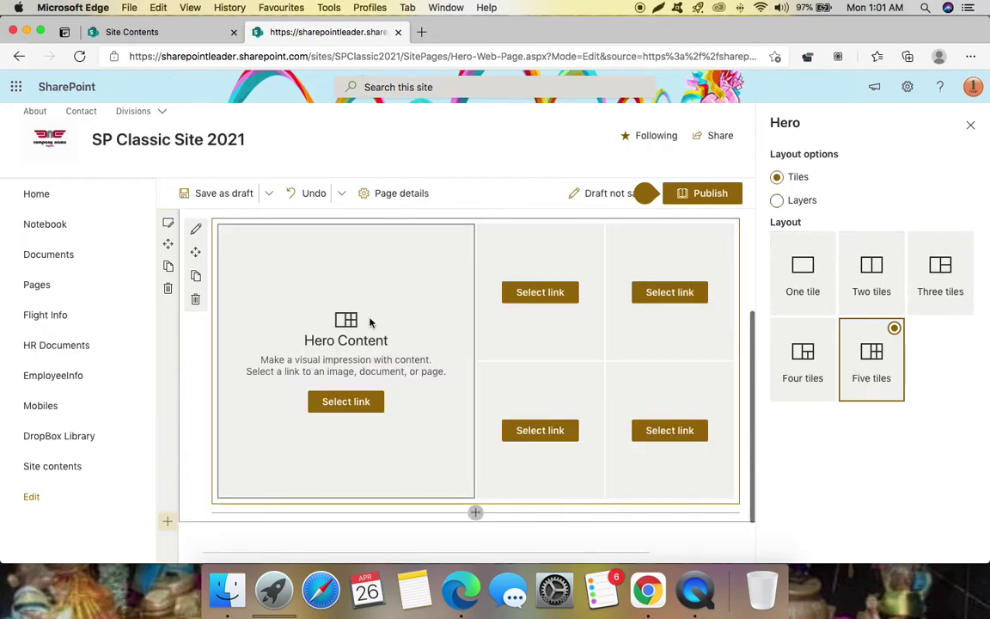
Step: Insert the stock image of red-and-white beach umbrellas into the large Hero Content tile
scroll(370, 321, down, 1)
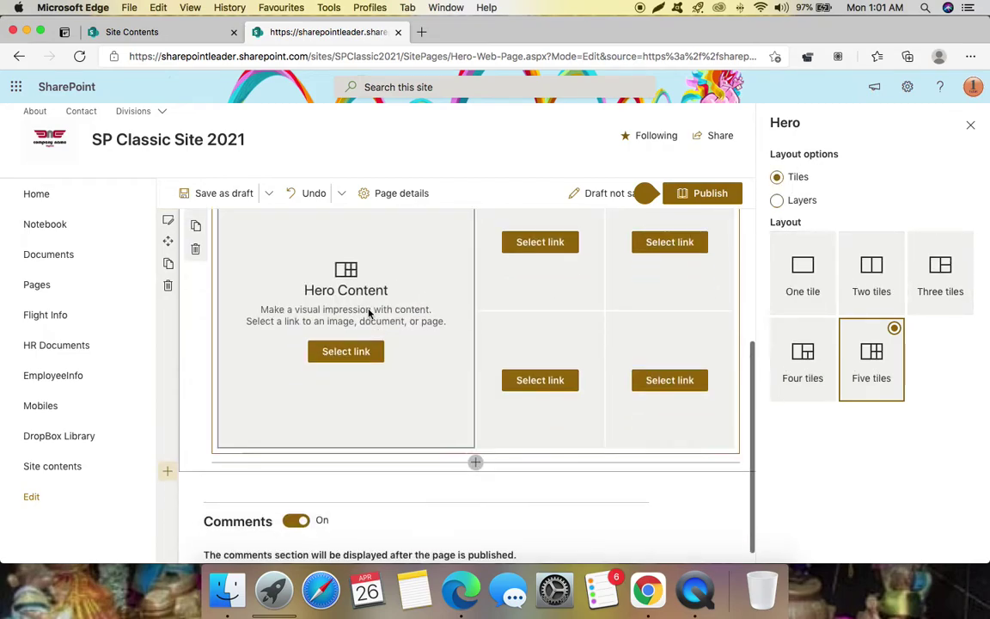
click(345, 351)
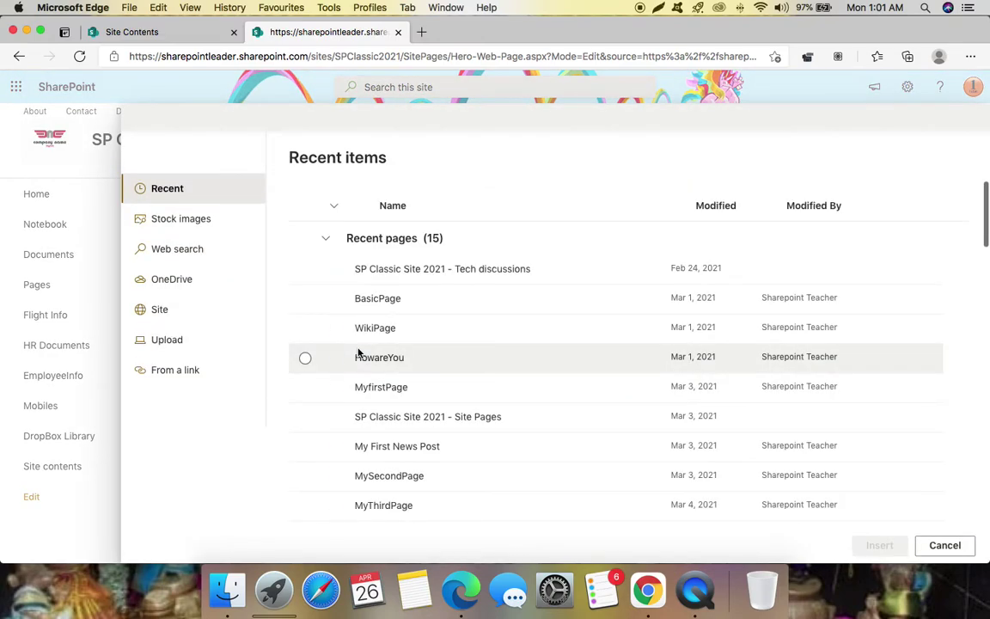
click(187, 220)
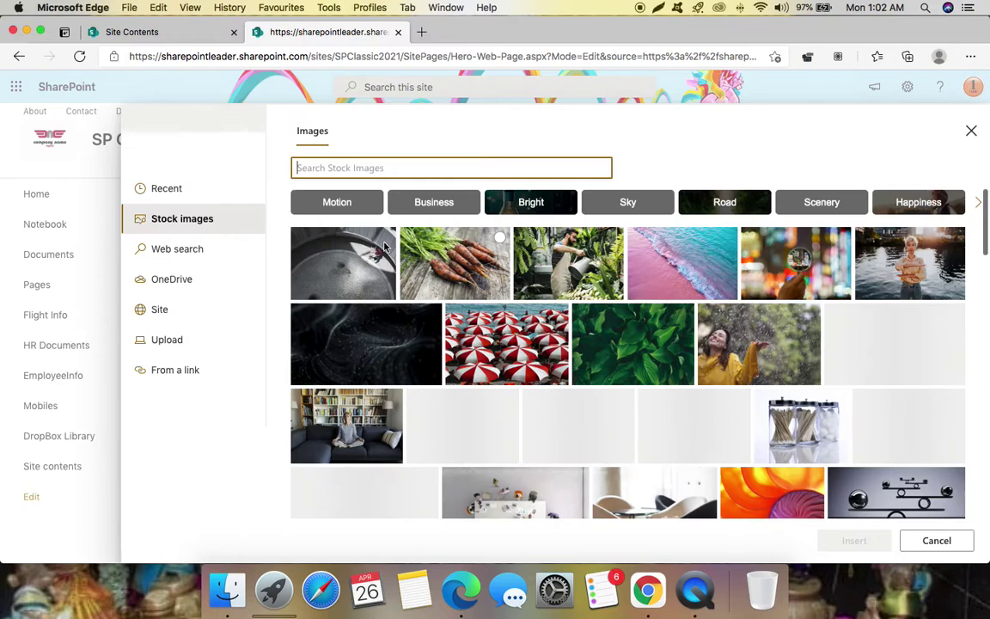
scroll(524, 305, down, 2)
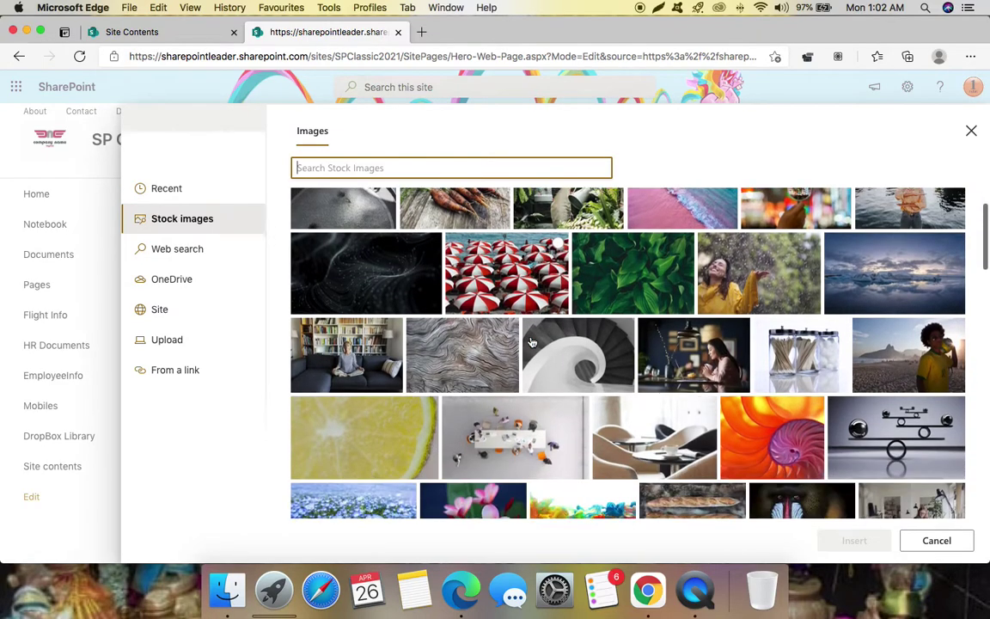
click(506, 280)
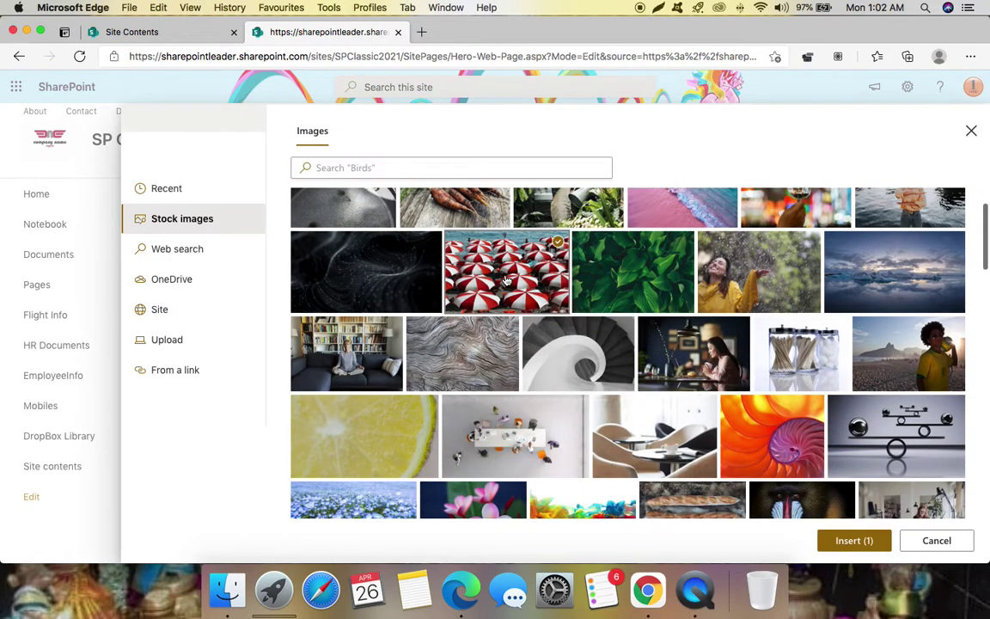
click(851, 540)
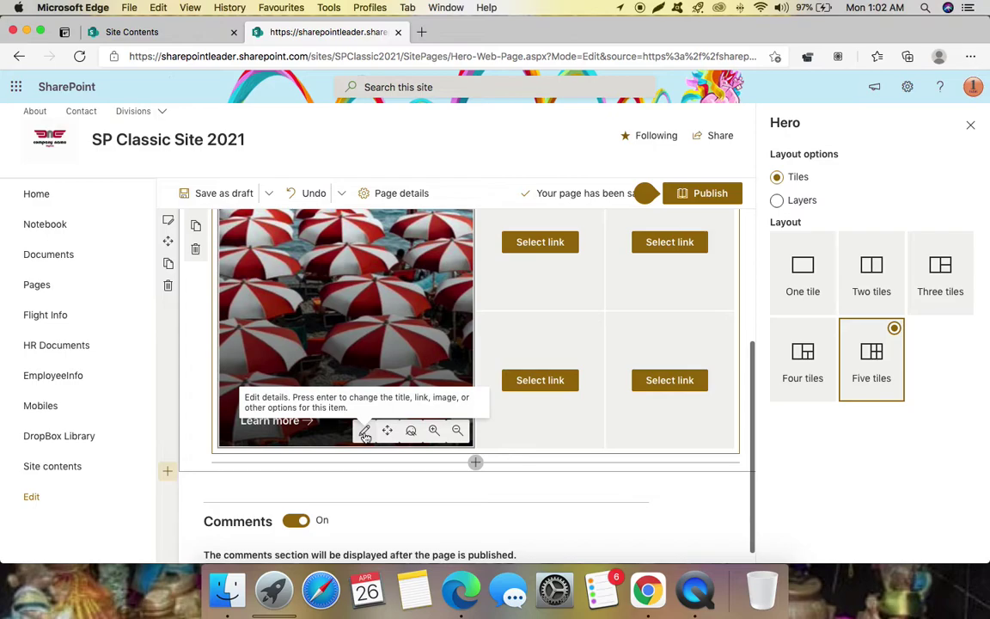
Step: Give the umbrella tile the title "Beach Side" and toggle Show title in layout off and back to Yes
click(364, 432)
click(825, 310)
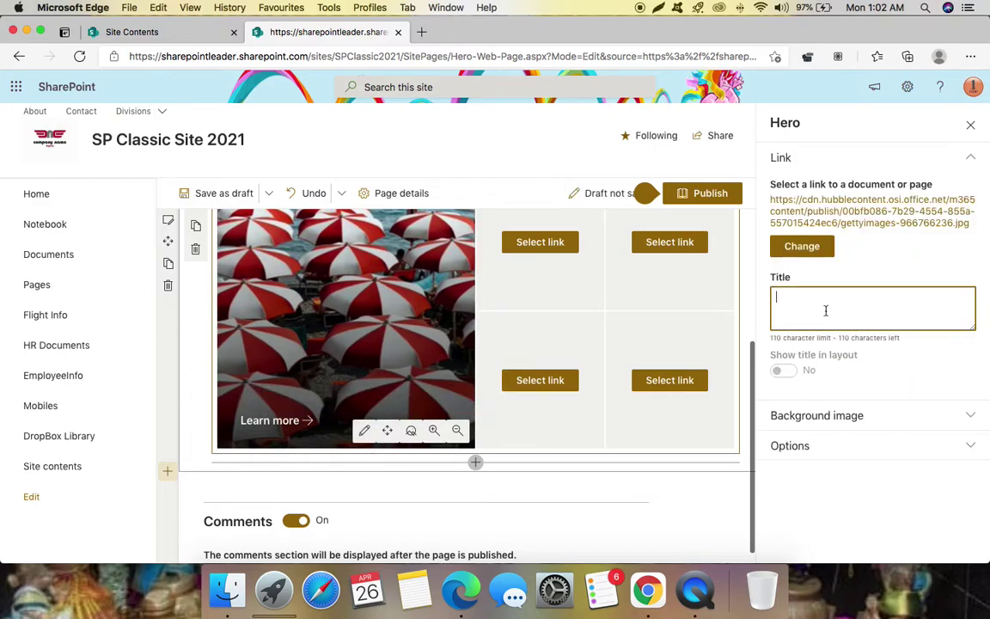
text(Ra)
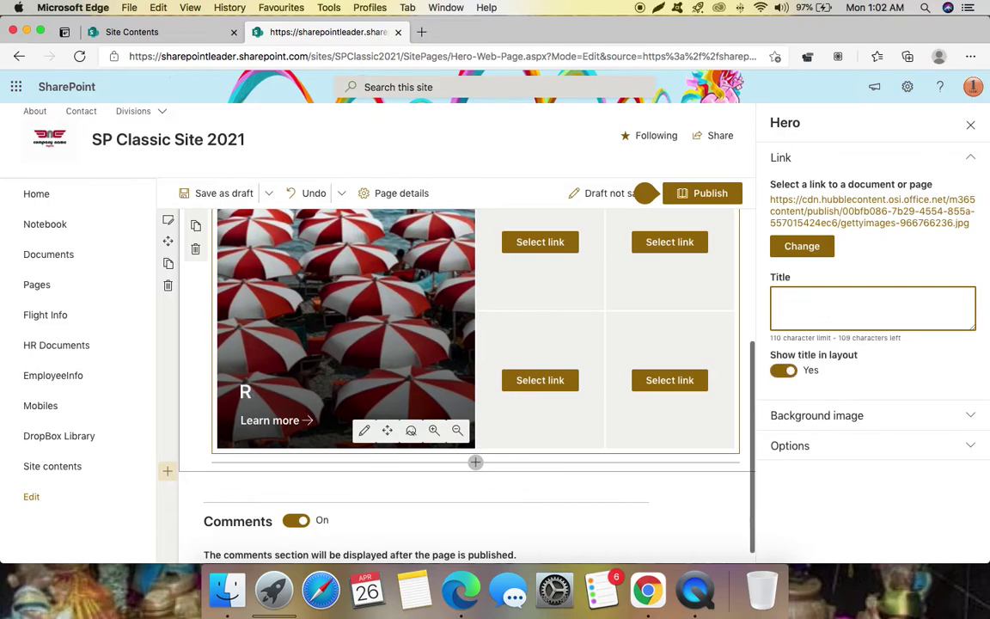
key(BackSpace)
text(Beach Side)
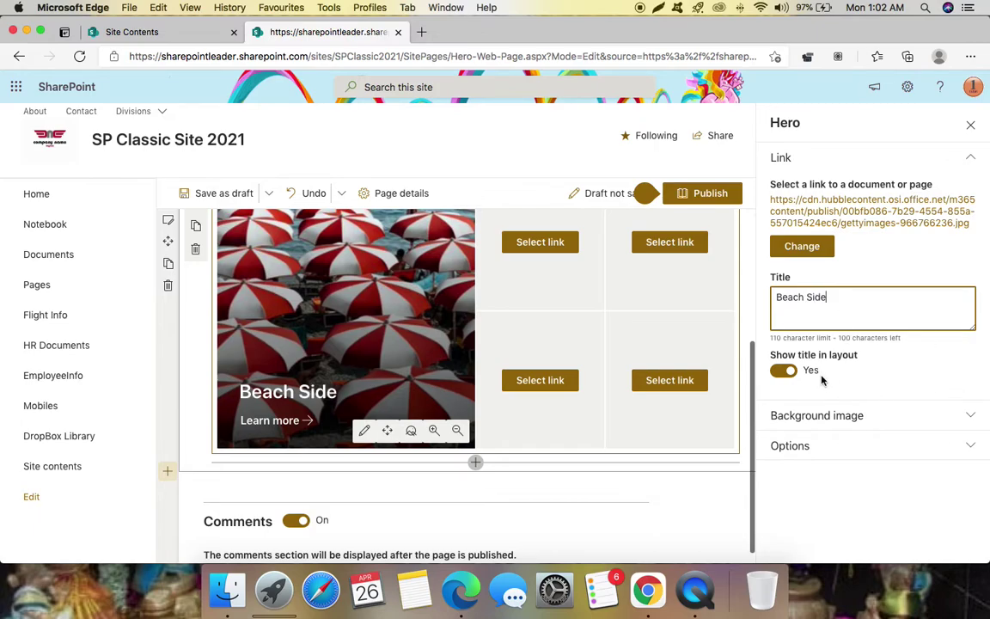
click(785, 374)
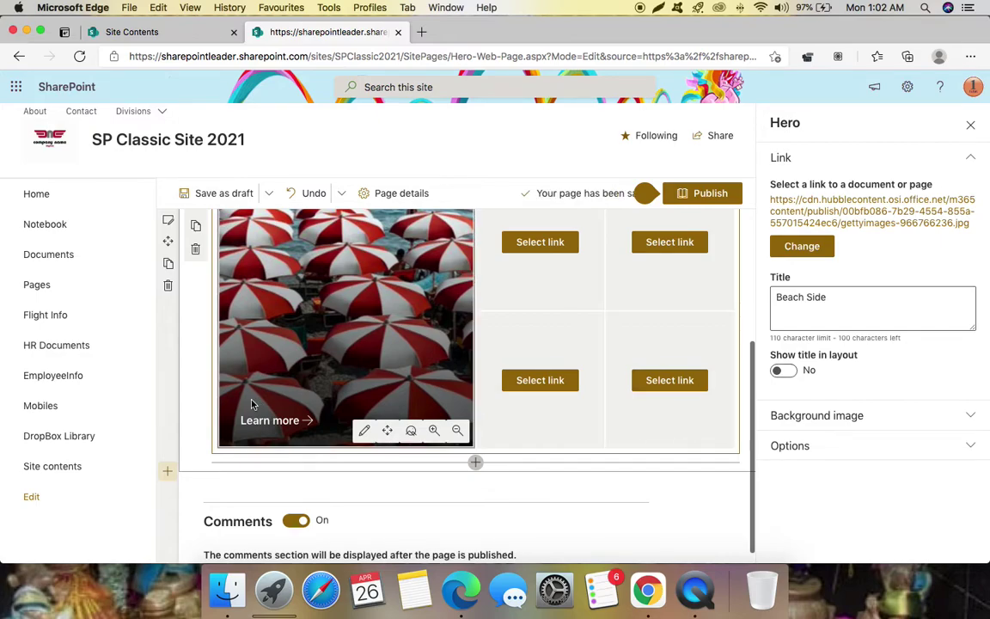
click(785, 371)
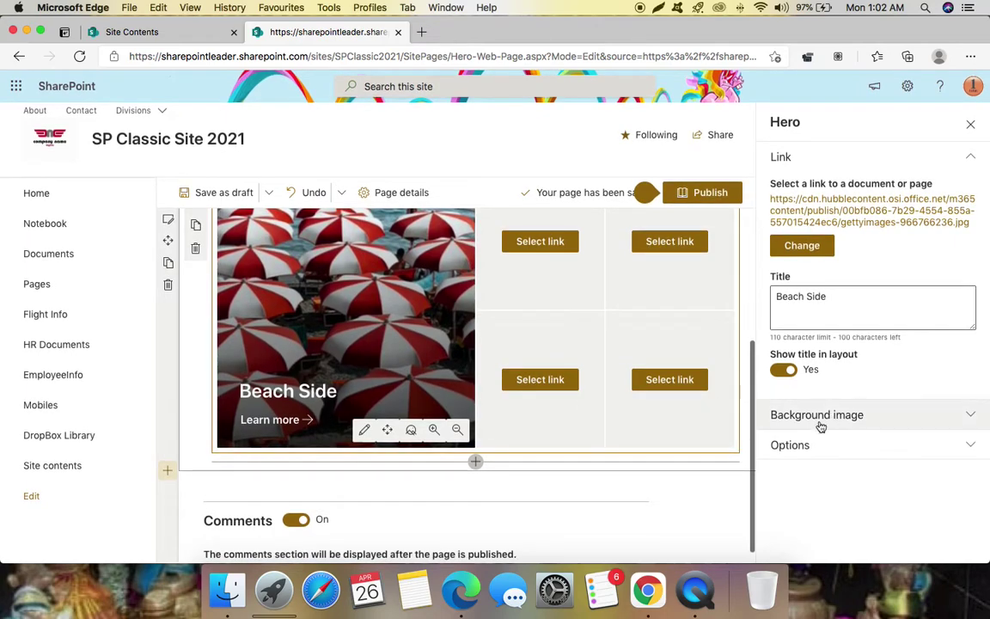
Step: Try the Color block and Custom image backgrounds for the Beach Side tile, and switch back to Auto-selected image
click(873, 415)
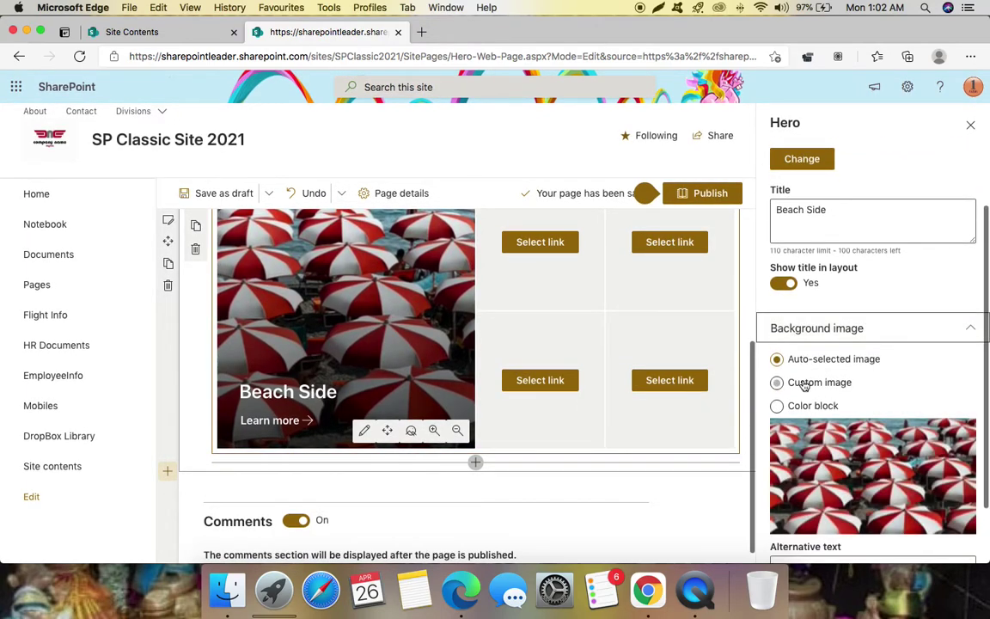
click(823, 410)
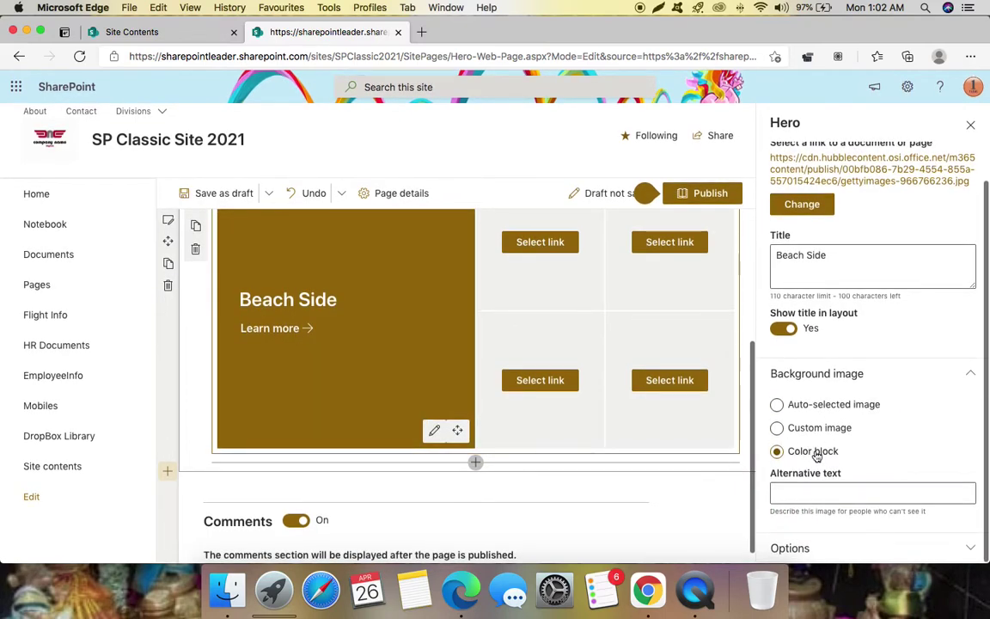
click(820, 428)
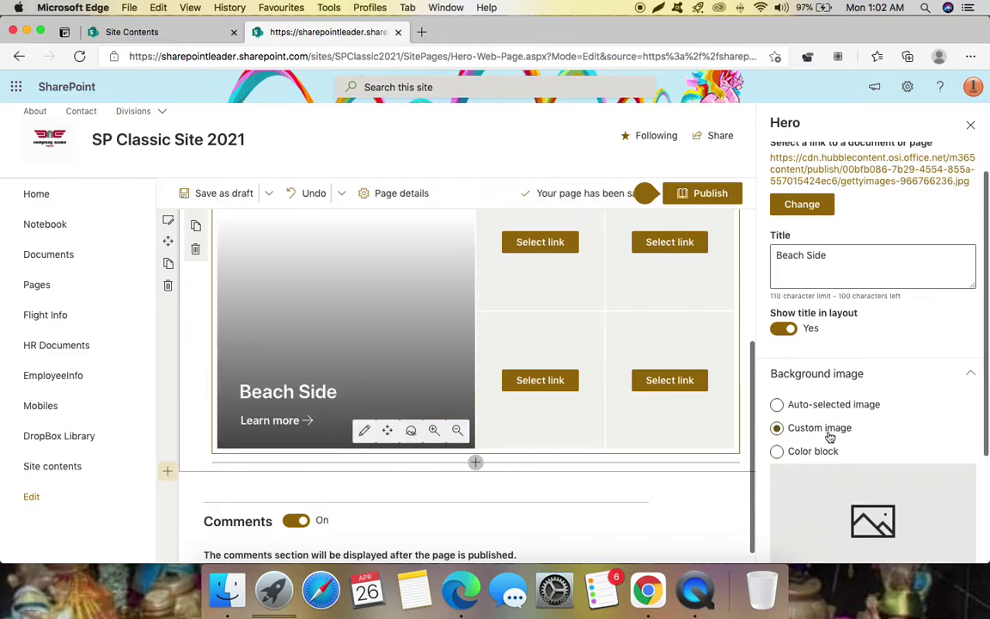
click(827, 405)
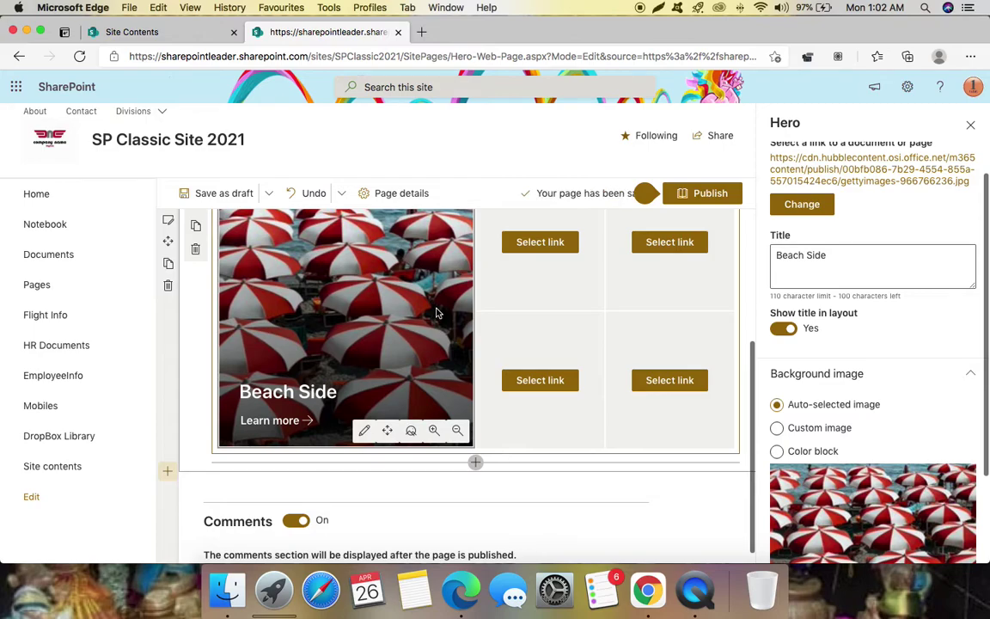
scroll(890, 389, down, 3)
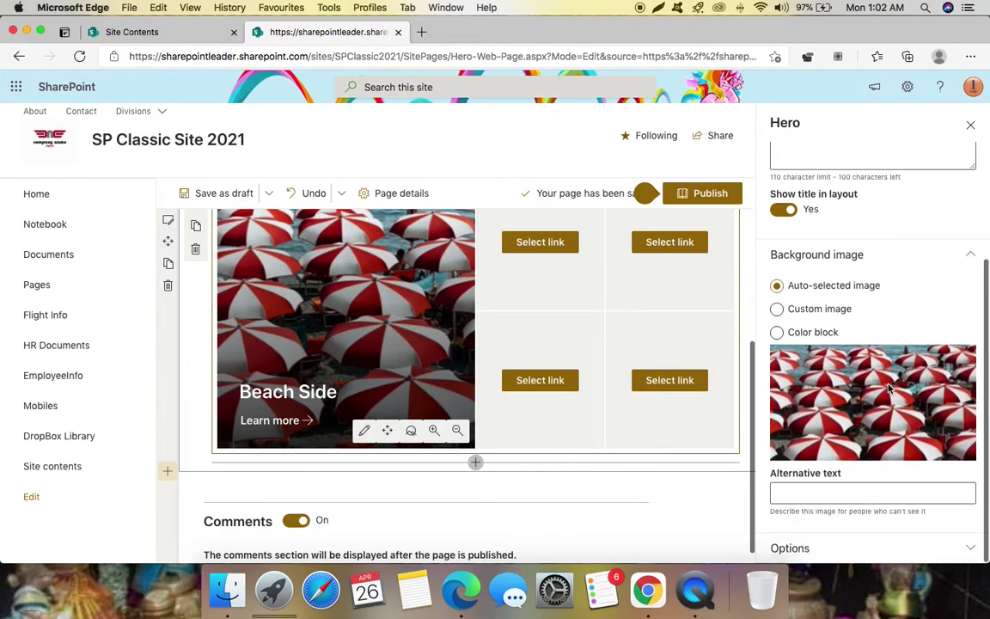
click(972, 550)
scroll(902, 491, down, 2)
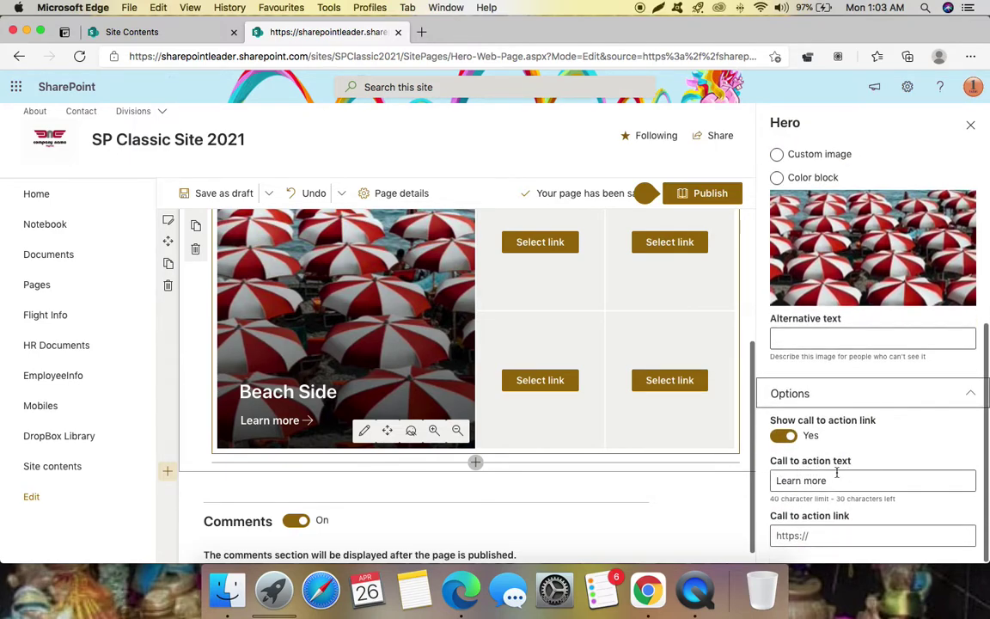
click(843, 534)
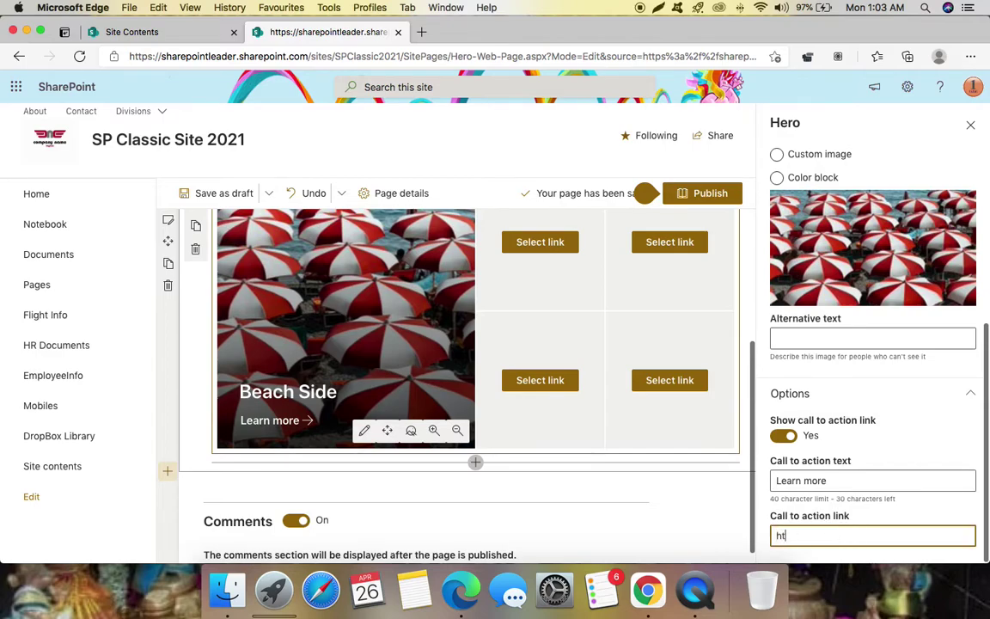
text(https://http)
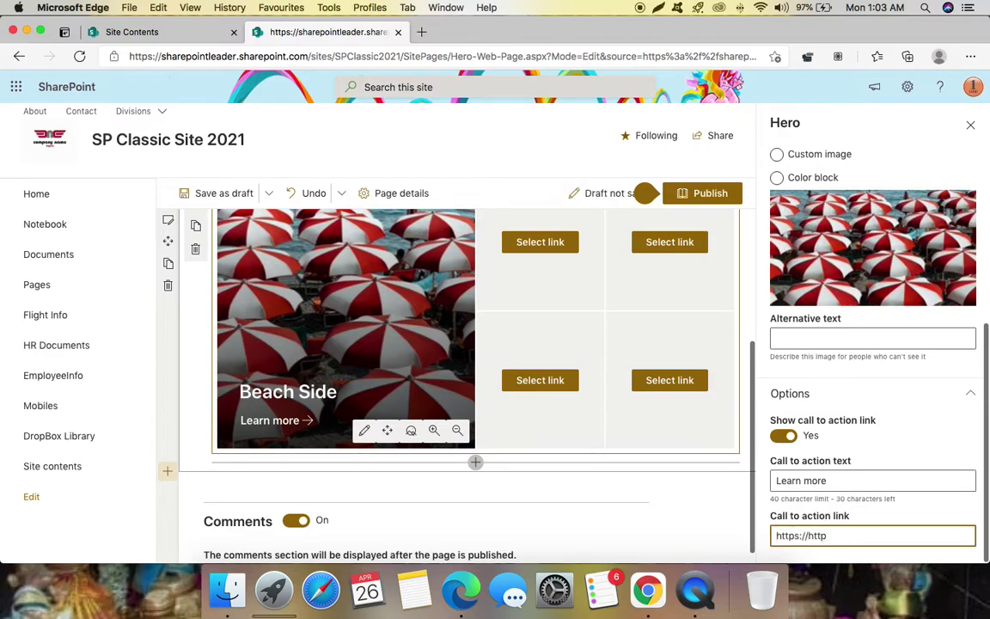
key(BackSpace)
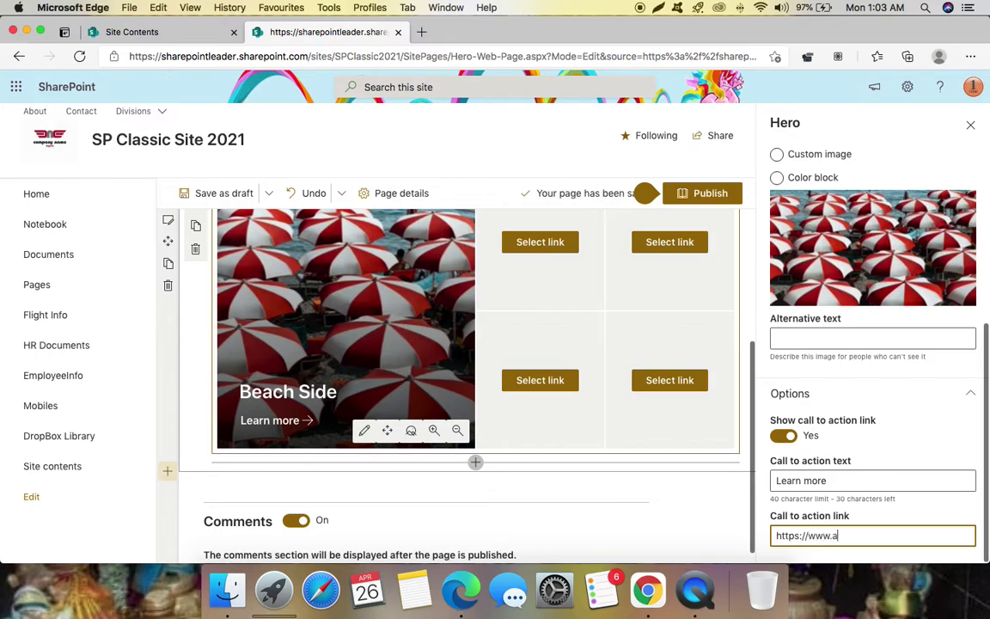
text(www.apple.com)
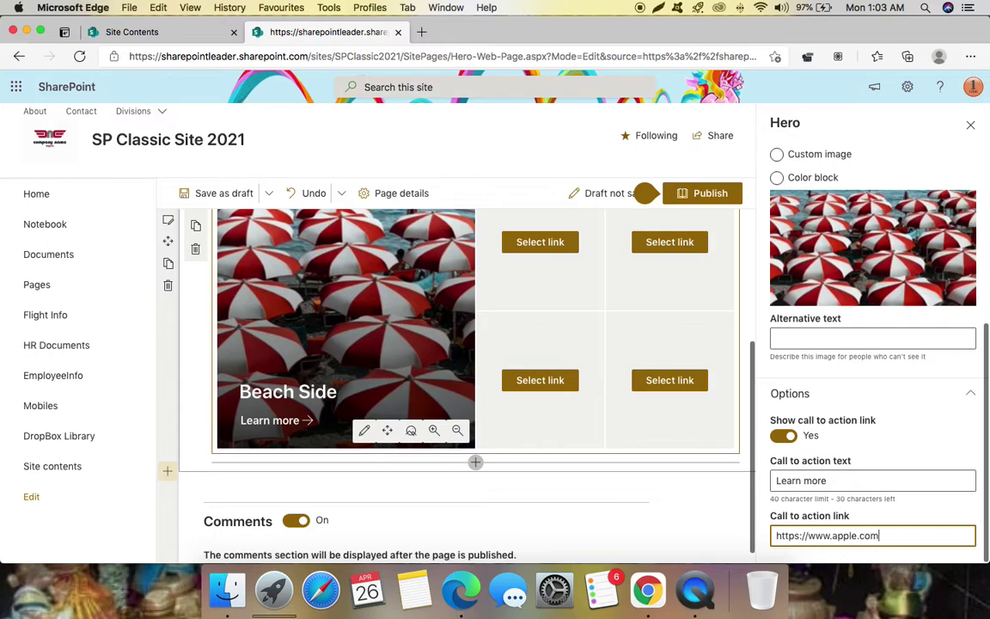
scroll(842, 533, up, 1)
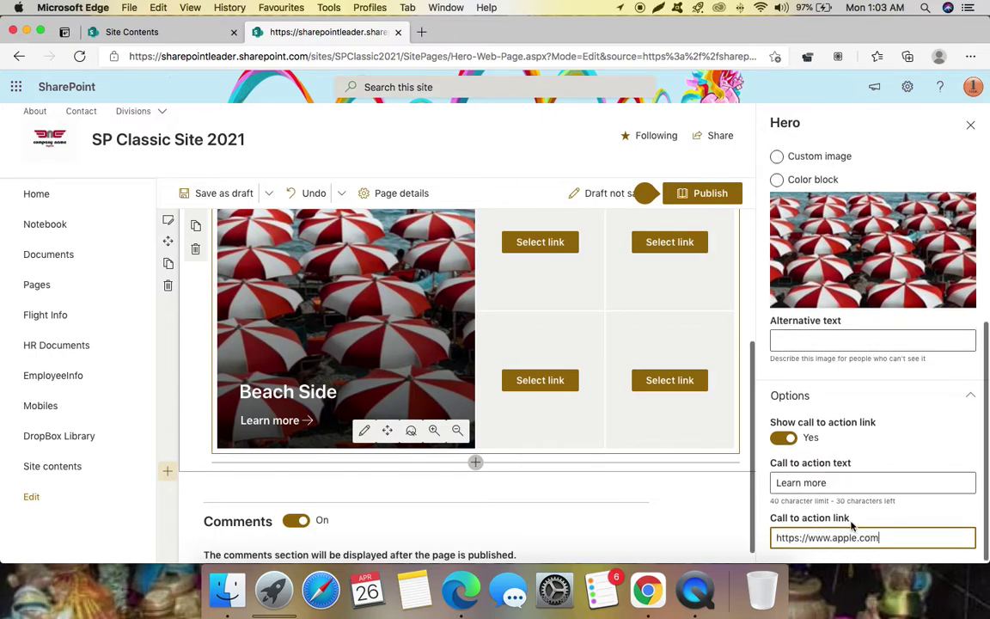
scroll(842, 496, up, 10)
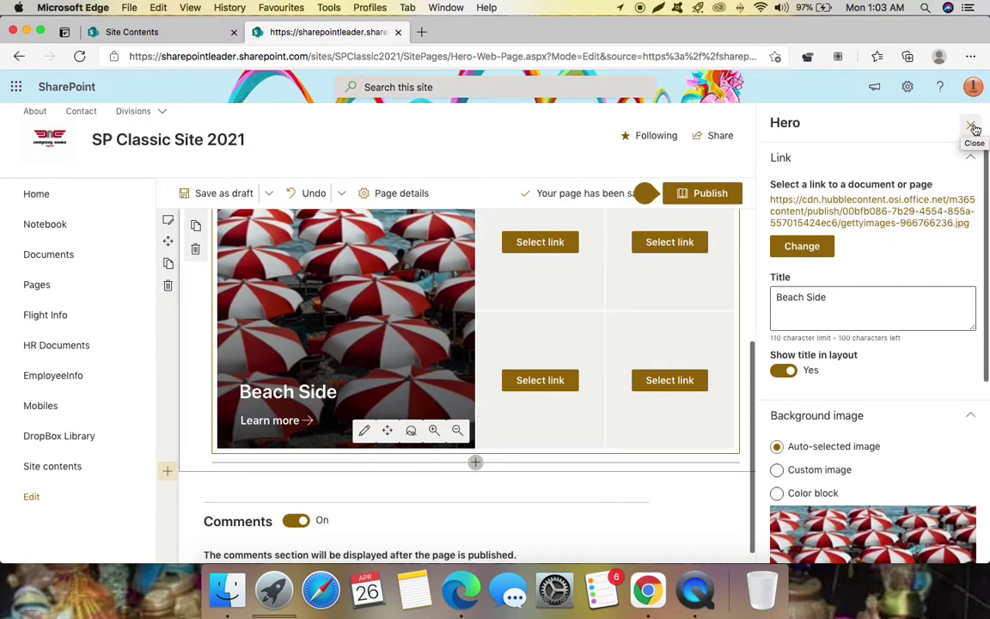
click(974, 129)
Step: Insert the stock image of pink plumeria flowers into the upper tile beside the Beach Side tile
scroll(707, 386, down, 5)
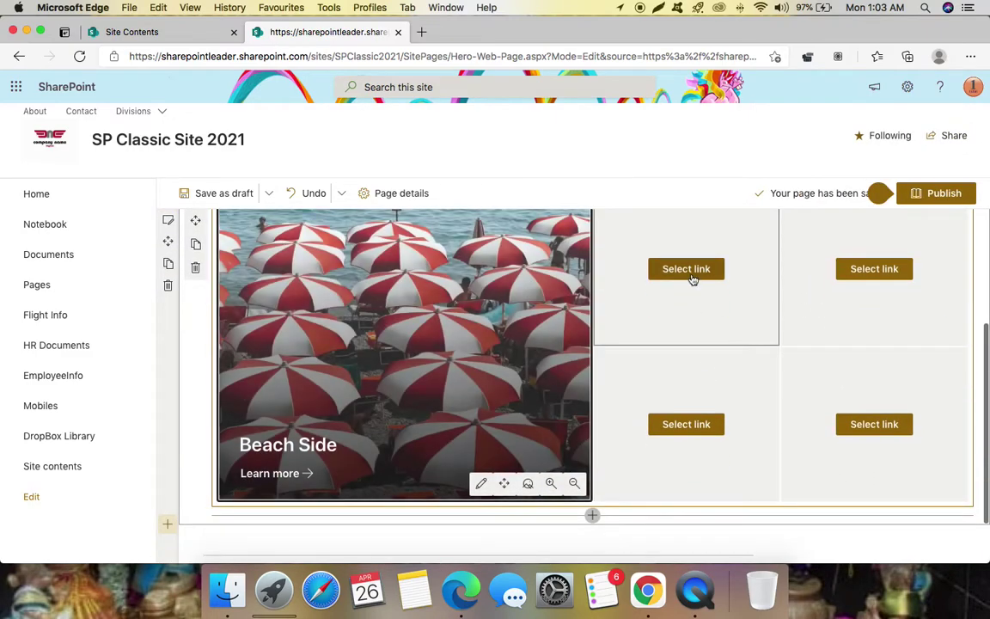
click(692, 275)
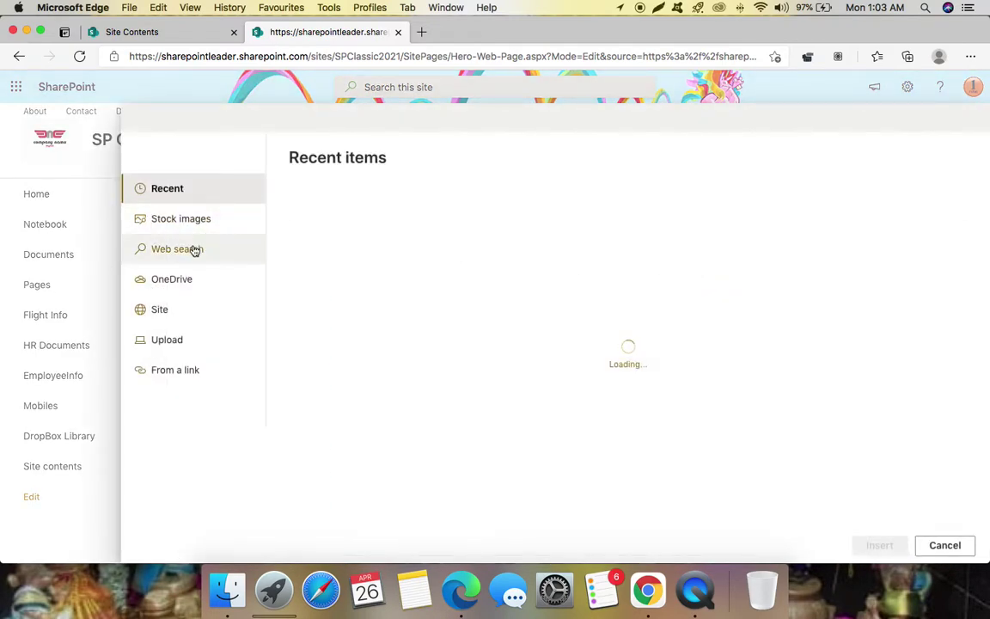
click(205, 219)
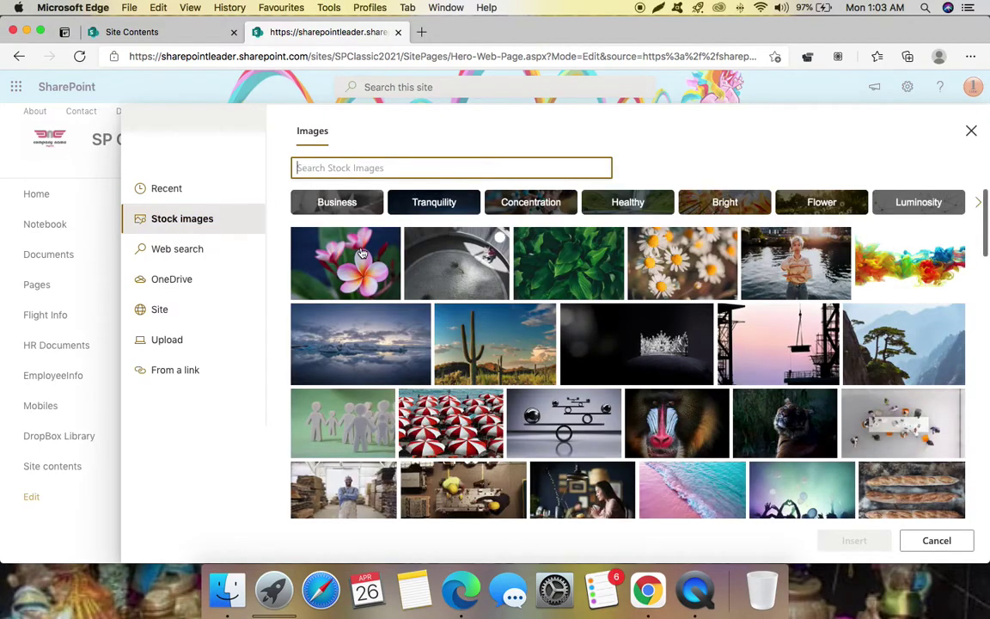
click(348, 258)
click(868, 542)
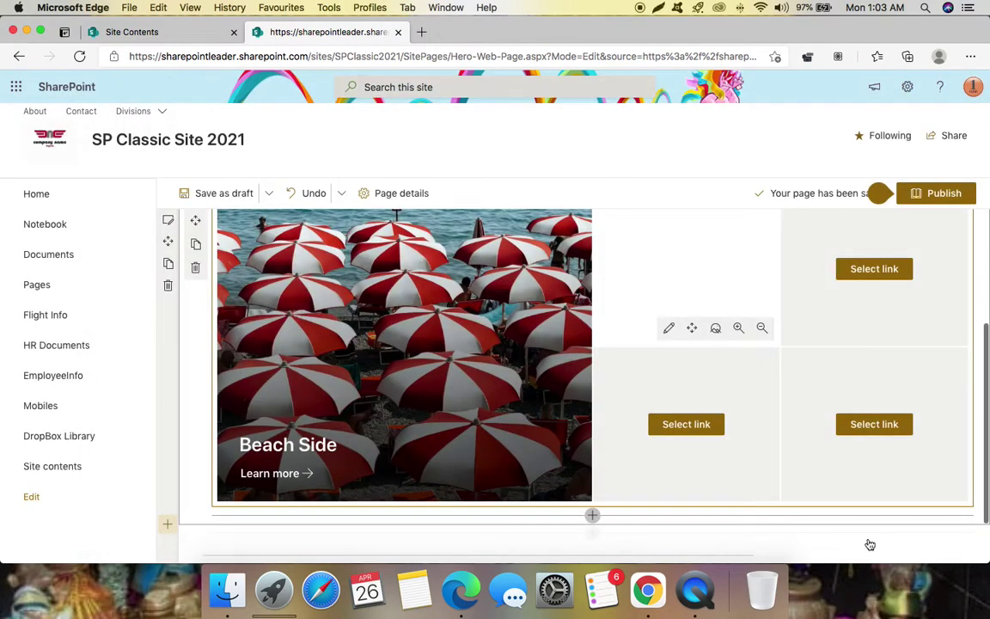
Step: Insert the stock image of a blue-gloved hand holding a syringe into the Hero's upper-right tile
click(874, 269)
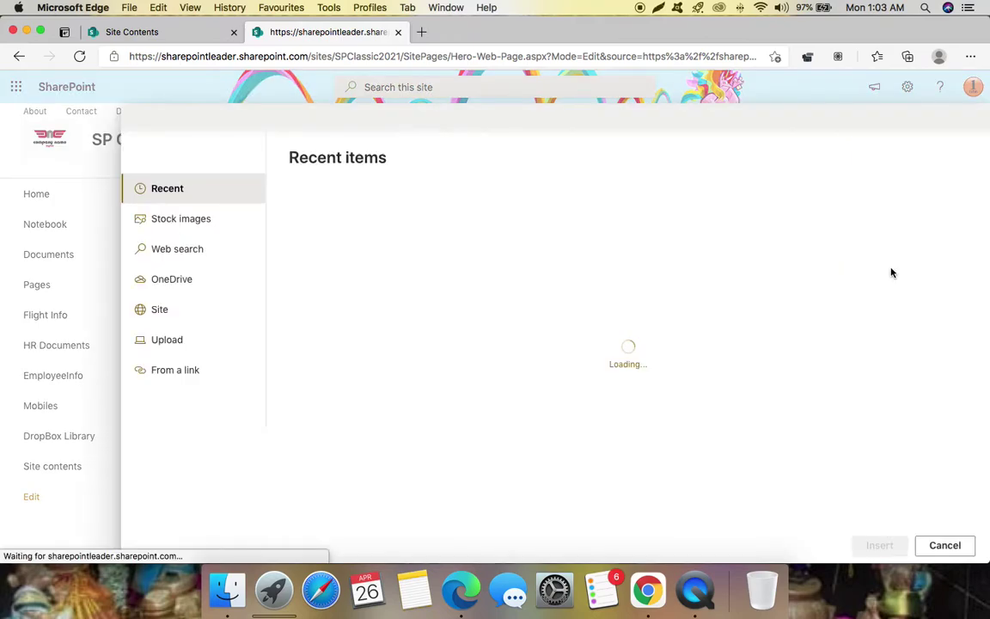
click(185, 220)
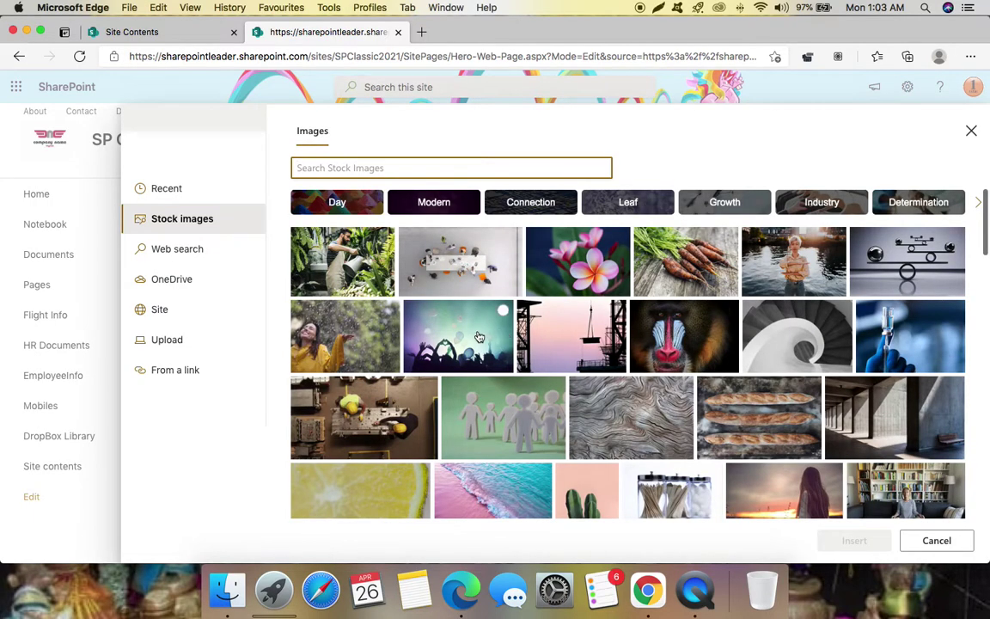
click(955, 311)
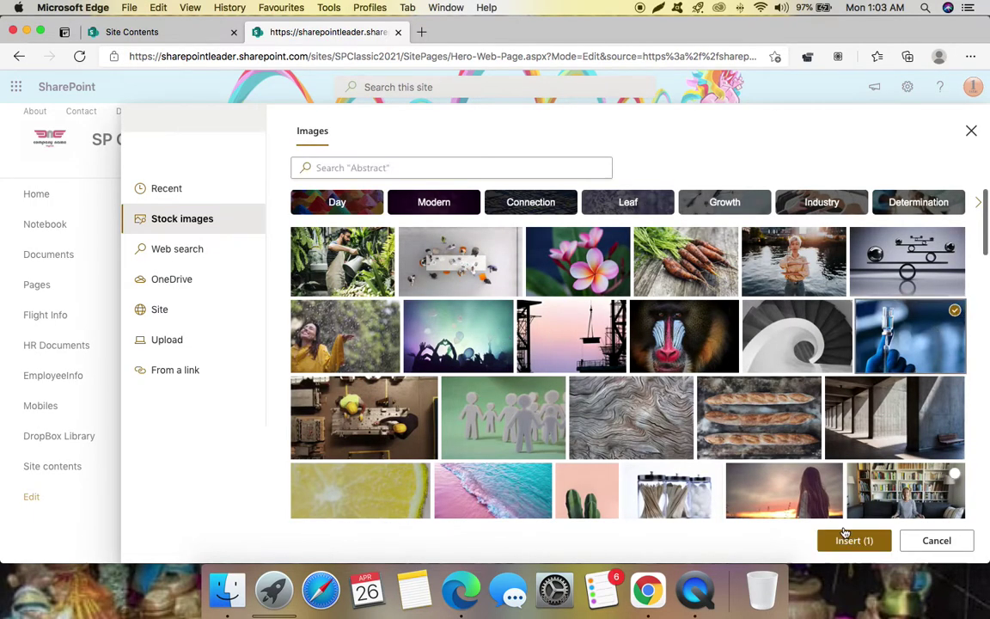
click(871, 542)
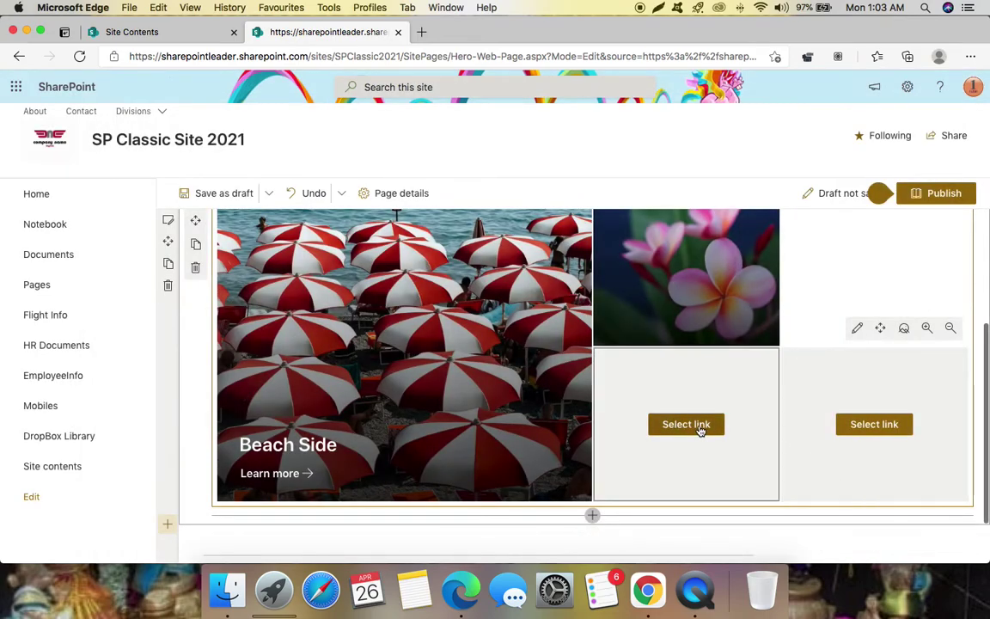
Step: Insert the stock image of a man watering plants into the empty tile below the pink flowers
click(700, 427)
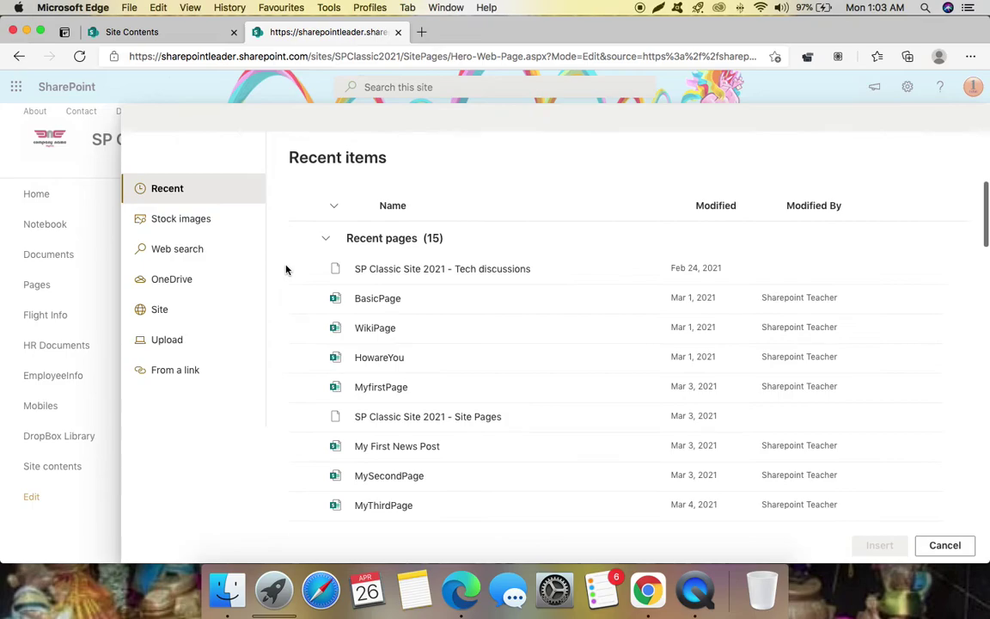
click(191, 221)
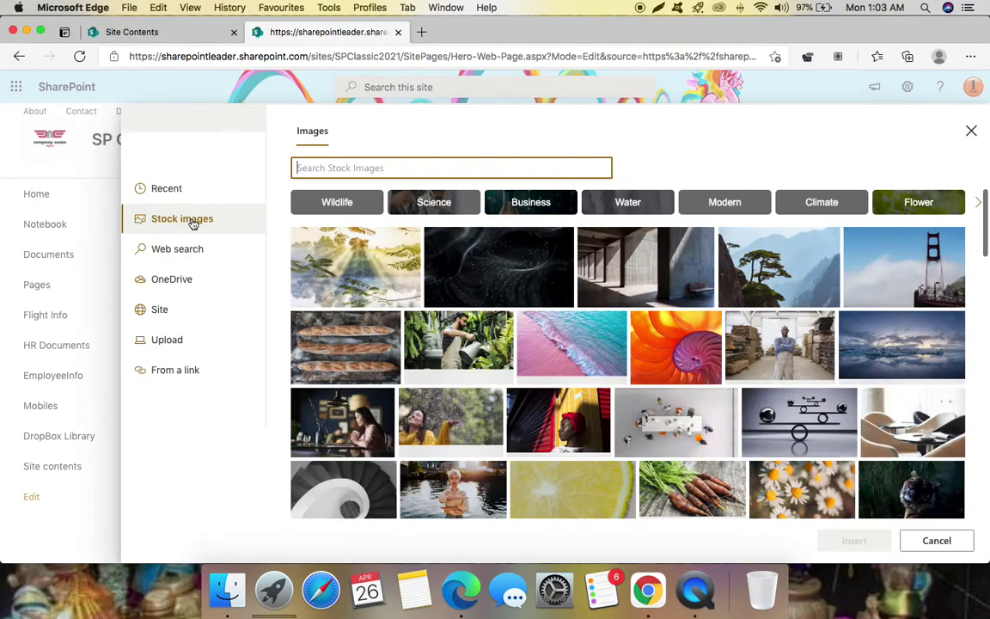
click(505, 322)
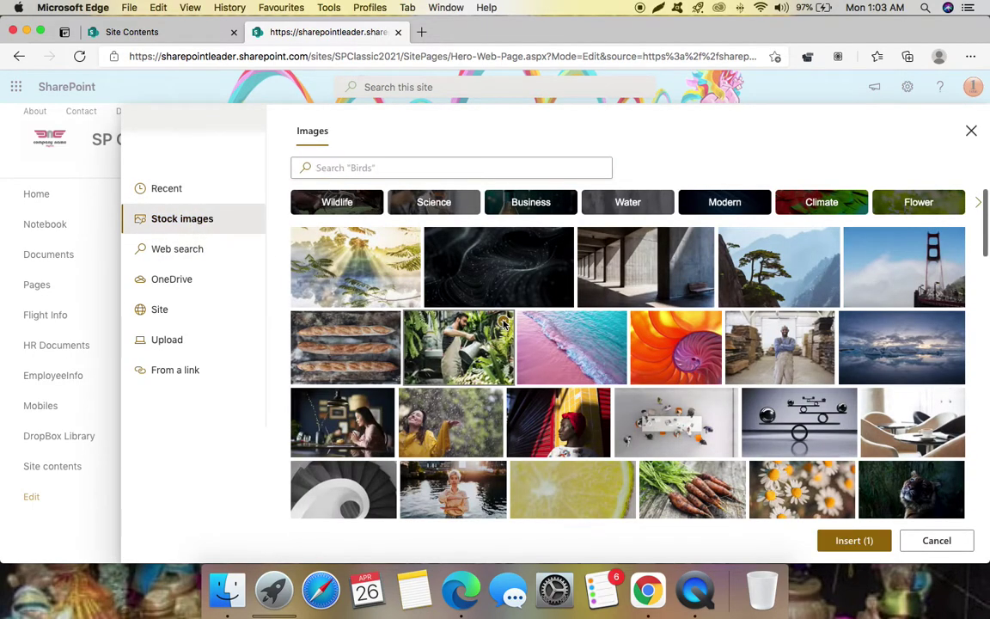
click(887, 538)
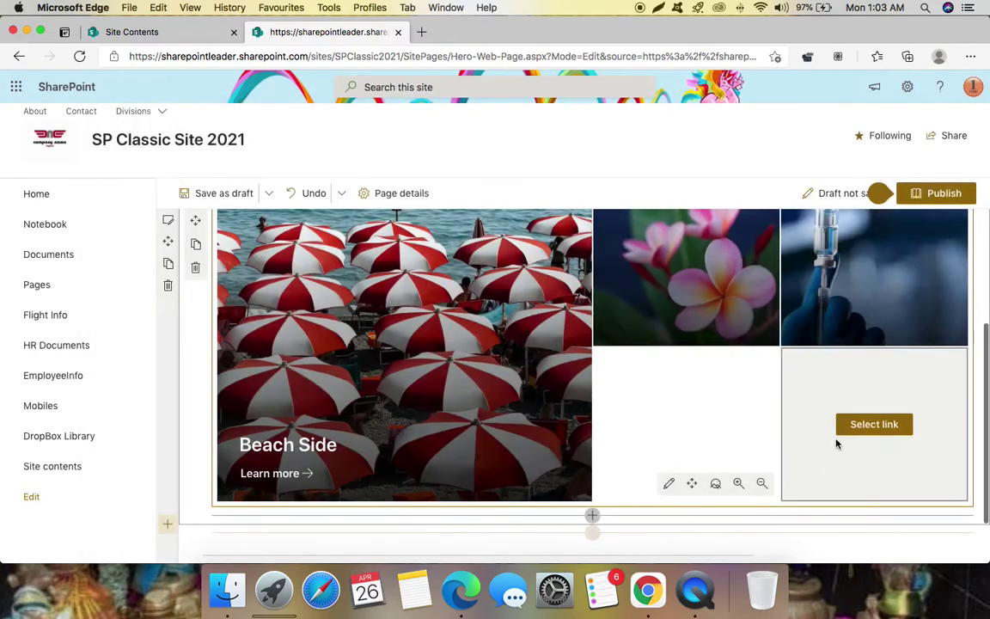
Step: Insert the stock image of a doctor with a stethoscope into the last empty Hero tile
click(898, 425)
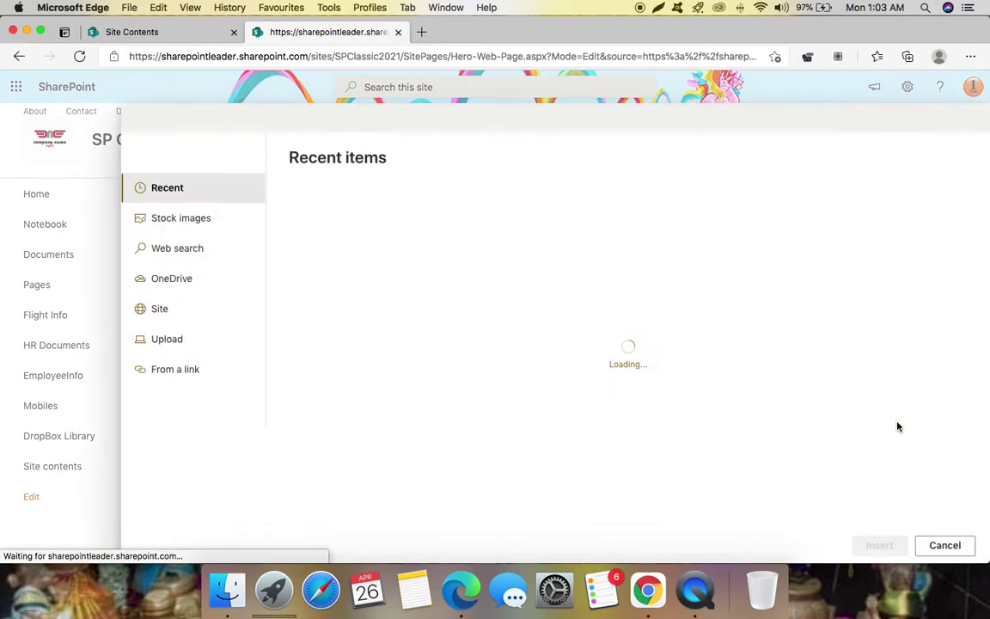
click(183, 224)
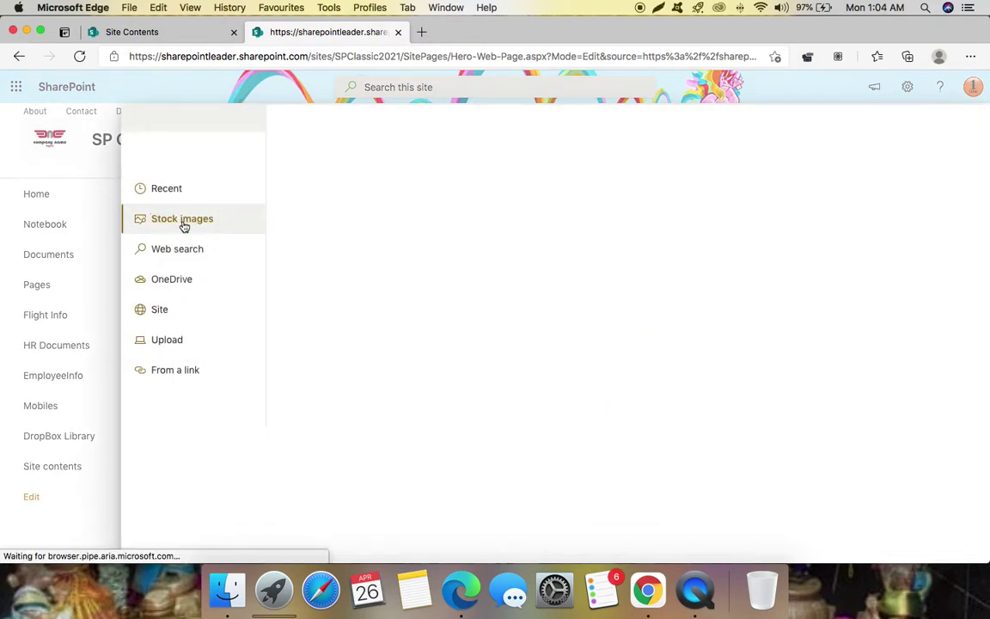
scroll(832, 397, down, 6)
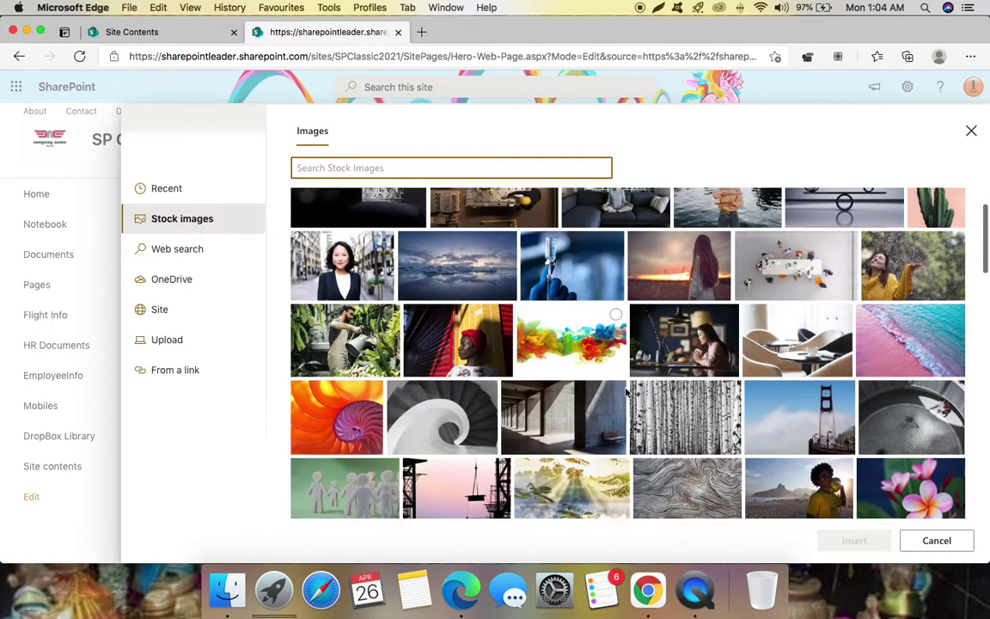
scroll(870, 419, down, 2)
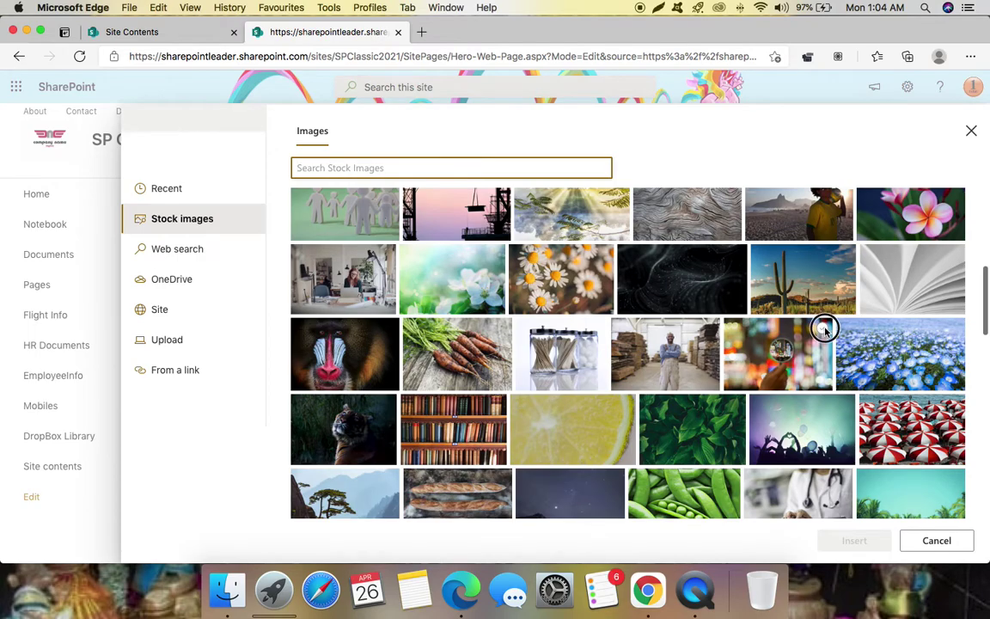
click(825, 329)
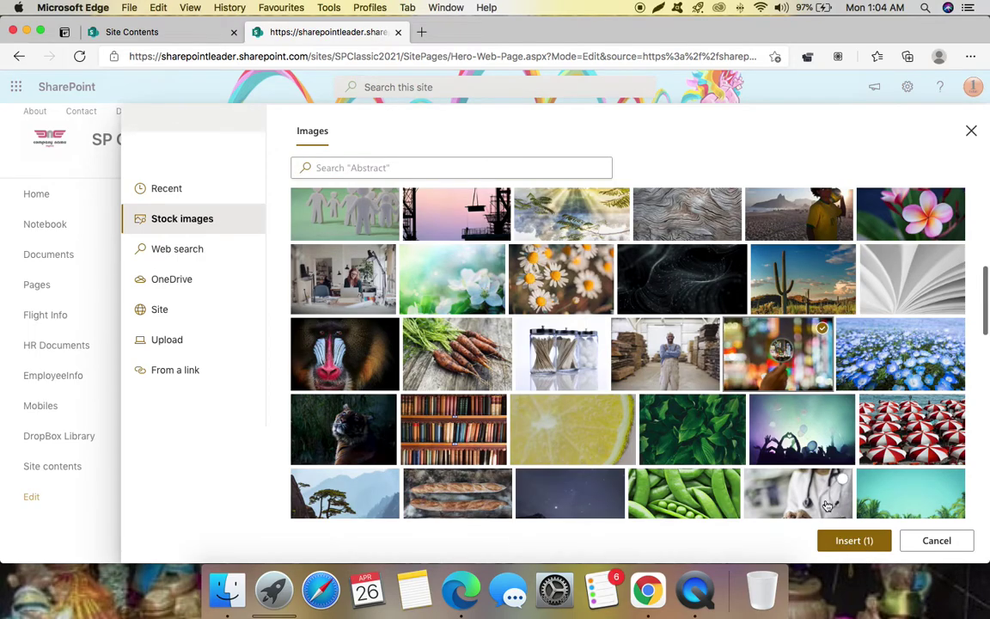
click(836, 541)
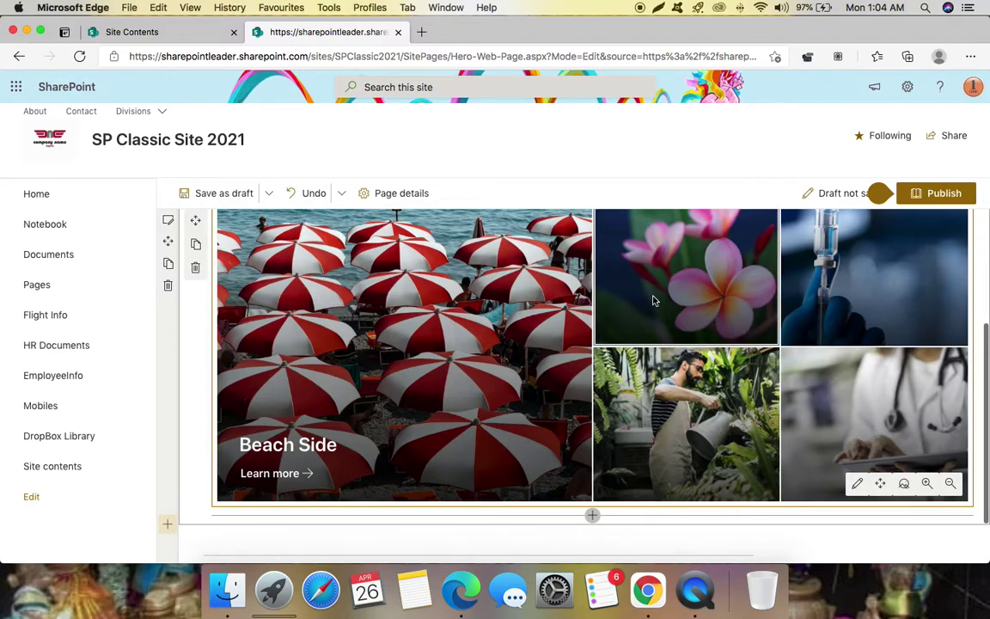
Step: Edit the pink flower tile's details and give it the title "Flowers"
scroll(519, 339, down, 1)
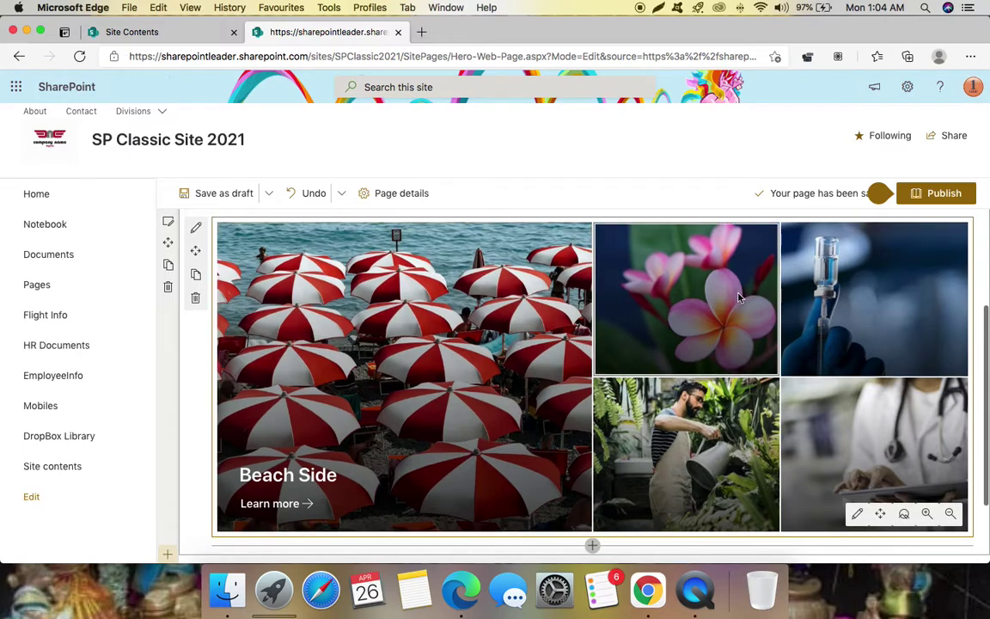
click(692, 319)
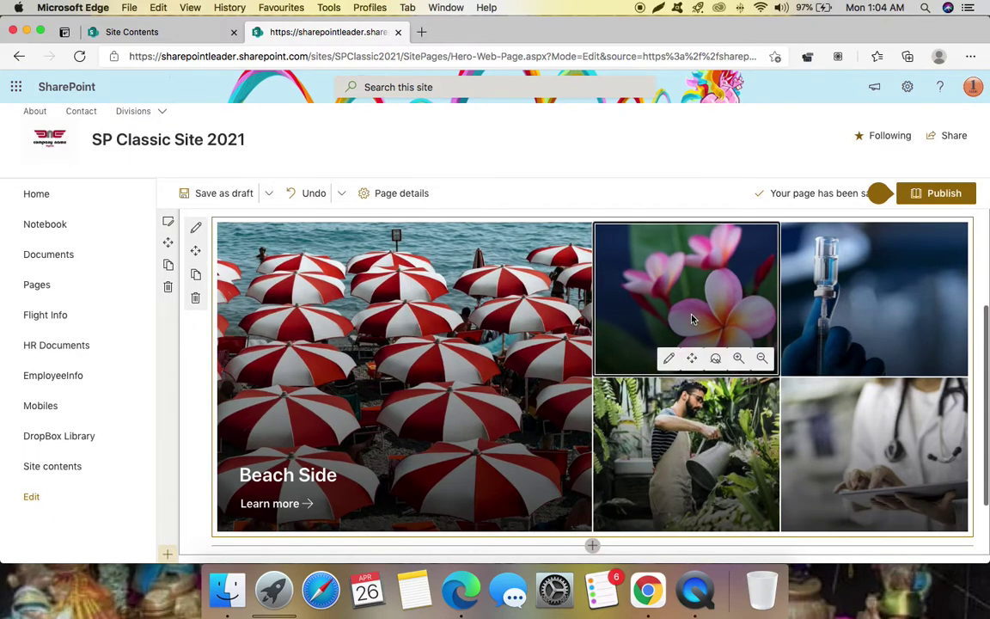
click(669, 360)
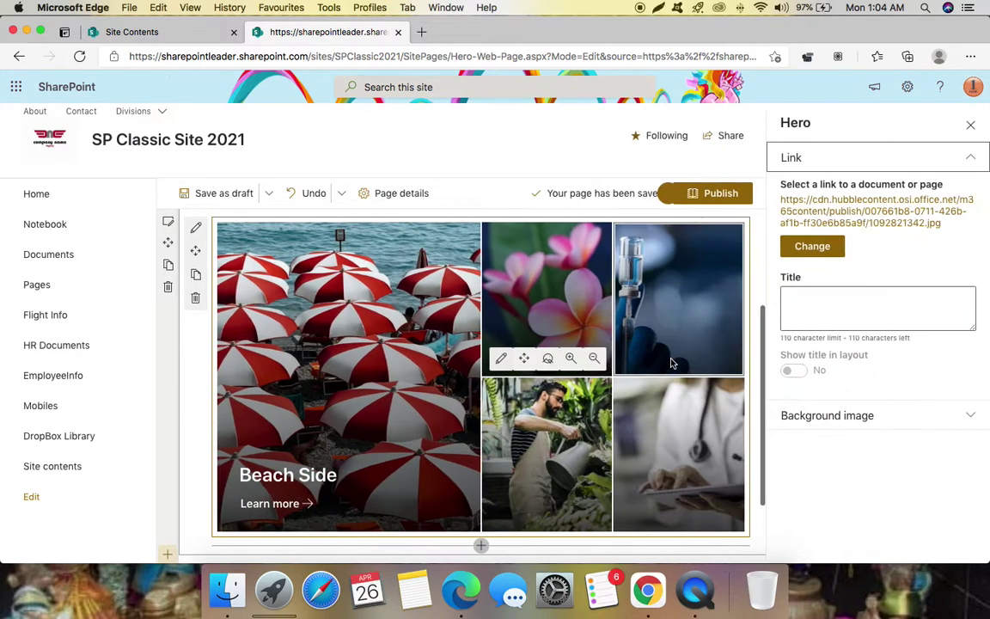
click(835, 303)
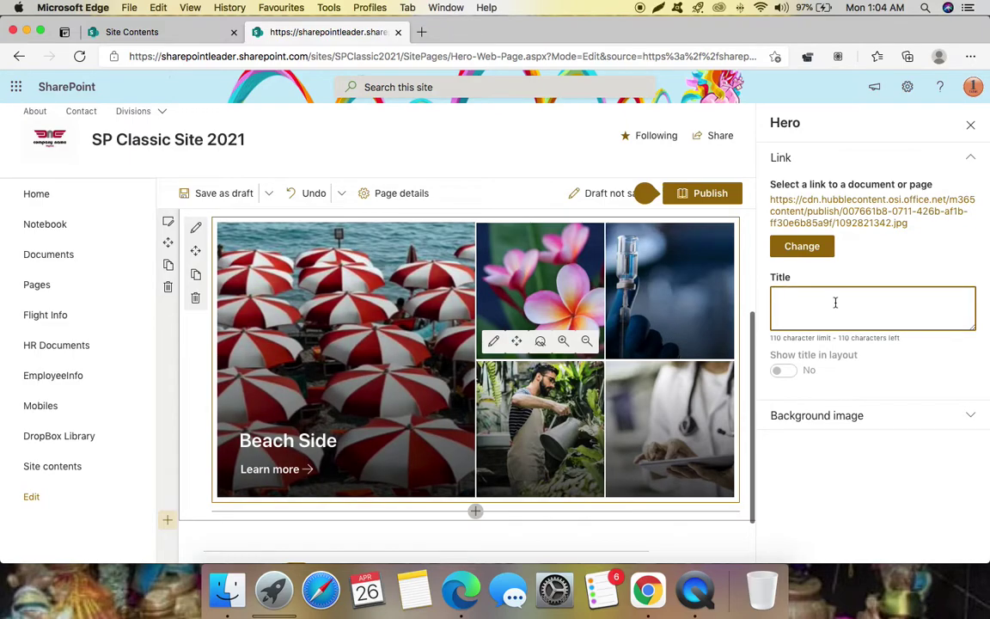
text(Flowers)
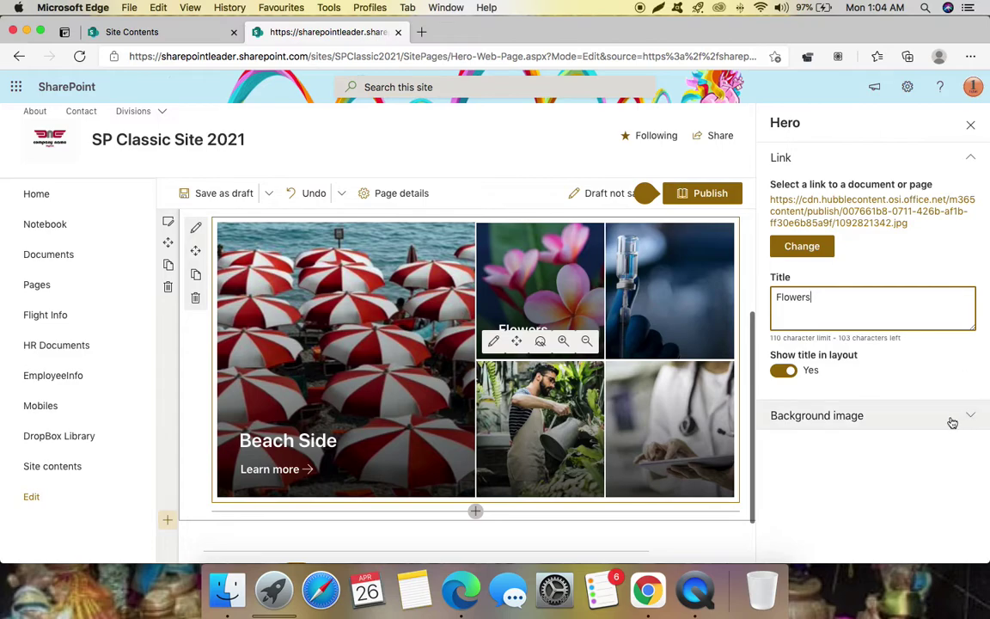
Step: Review the Flowers tile's background image options and alternative text field, then close its details
click(938, 418)
scroll(844, 375, down, 1)
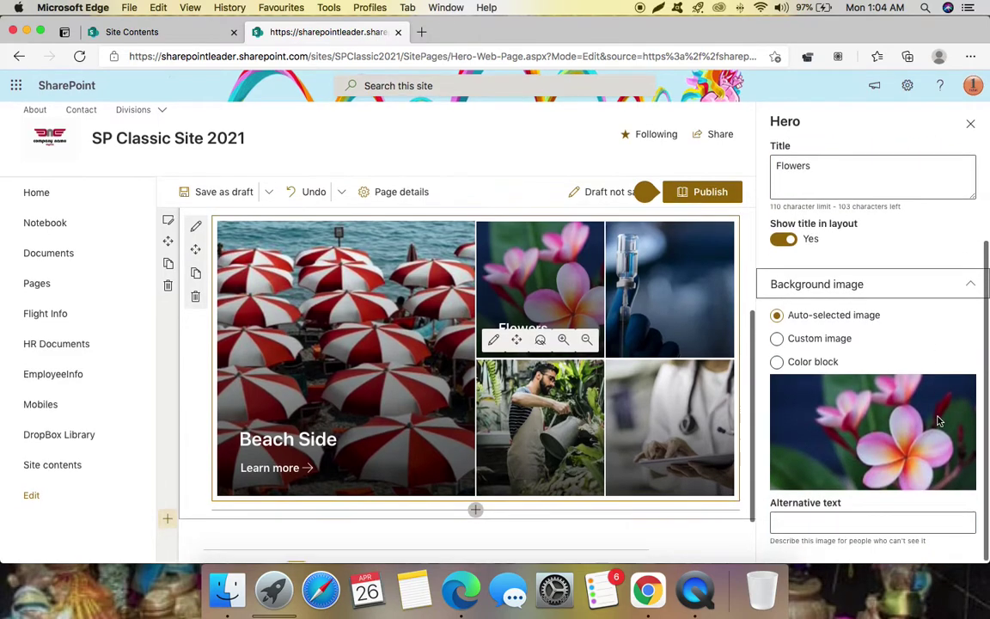
scroll(859, 395, up, 3)
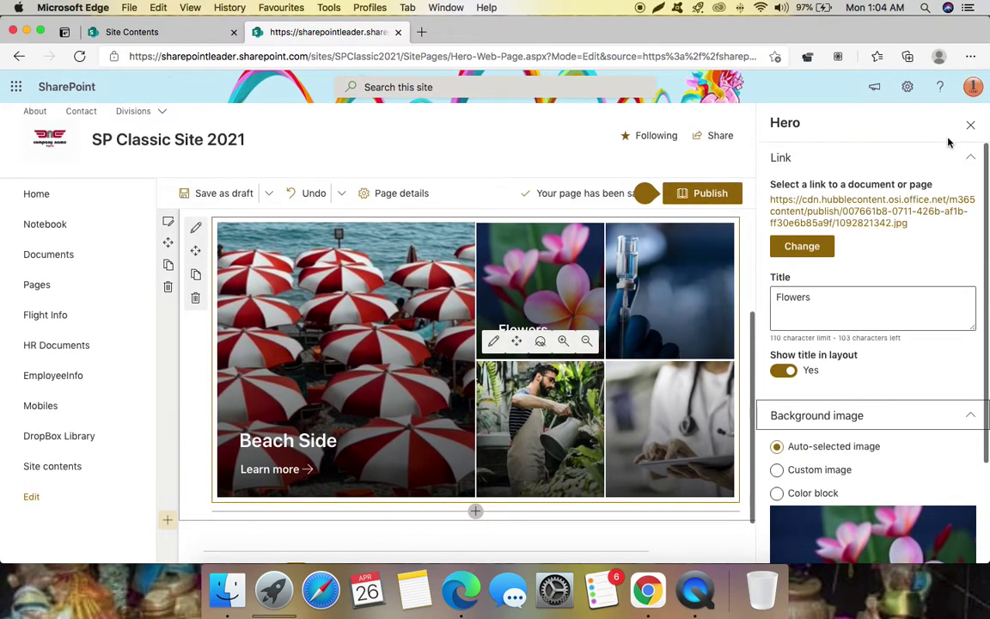
scroll(854, 438, down, 3)
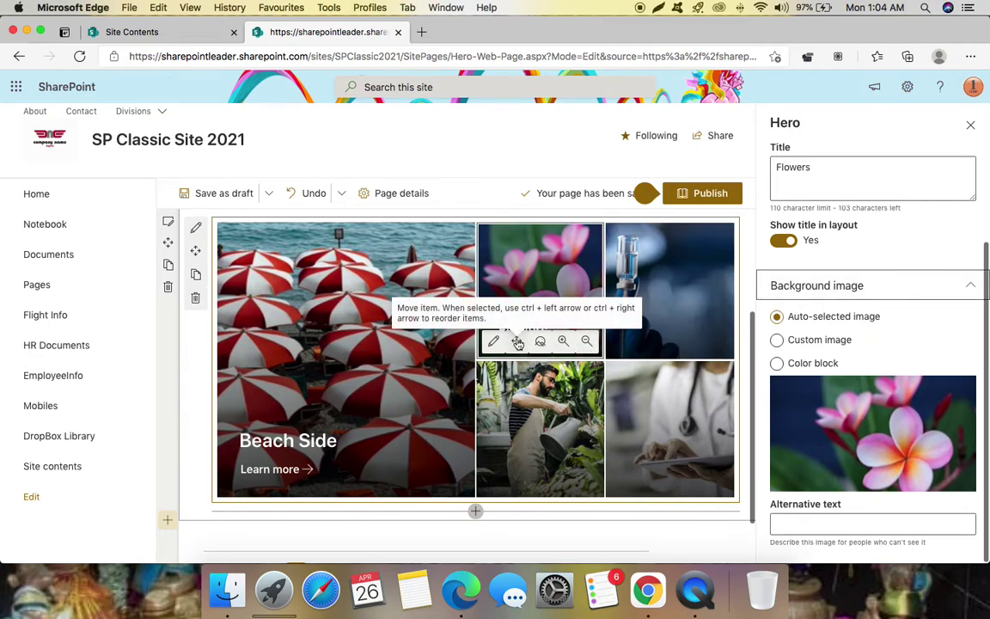
click(972, 126)
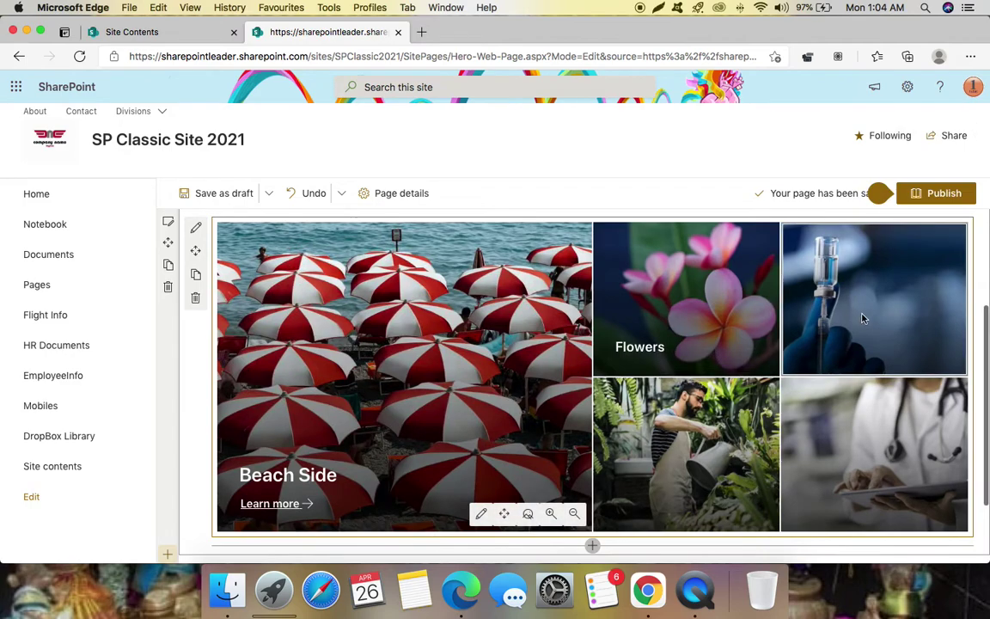
Step: Edit the details of the Hero's syringe tile and give it the title "Vaccine"
click(858, 358)
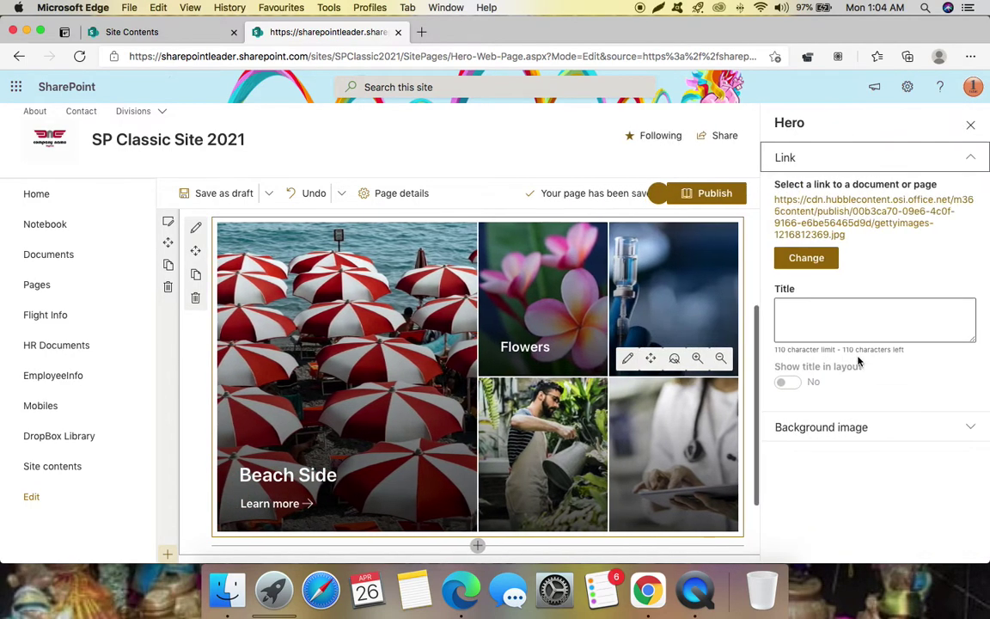
click(838, 309)
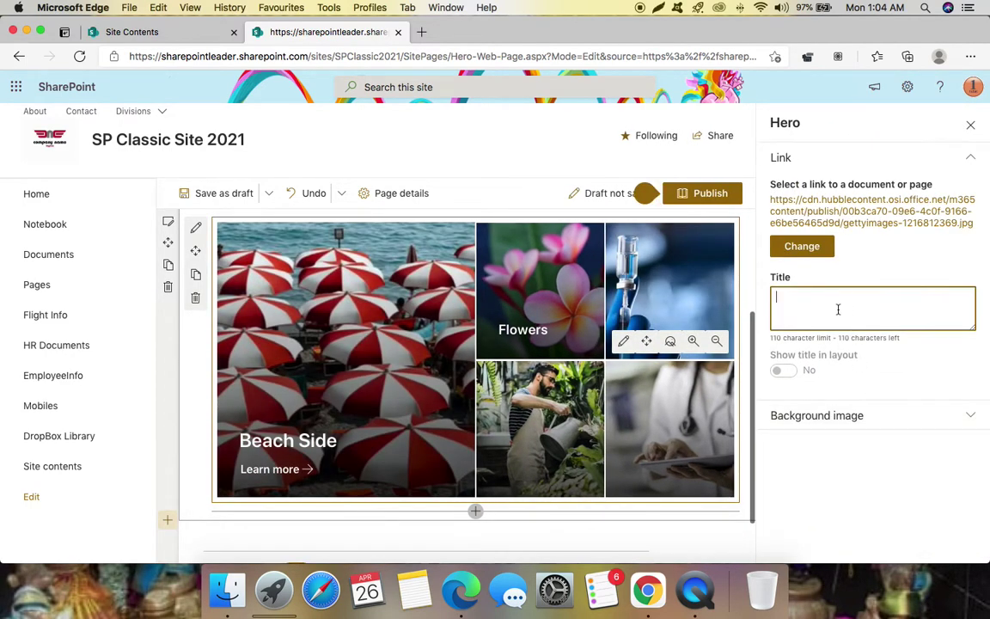
text(Va)
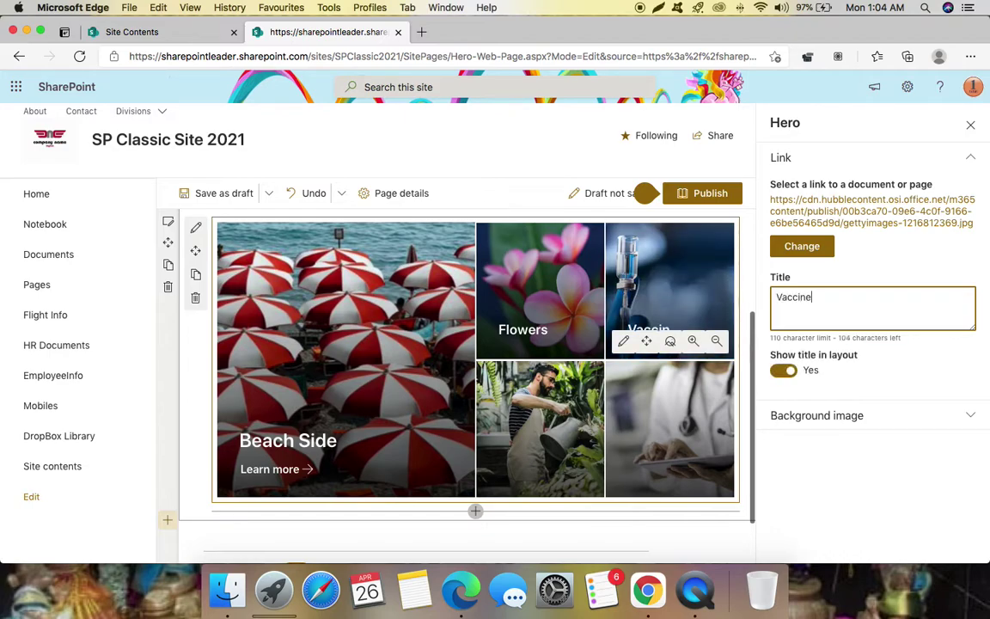
text(ccine)
Step: Turn the Vaccine tile's title display off and back on, review its background image options, and close its details
click(907, 418)
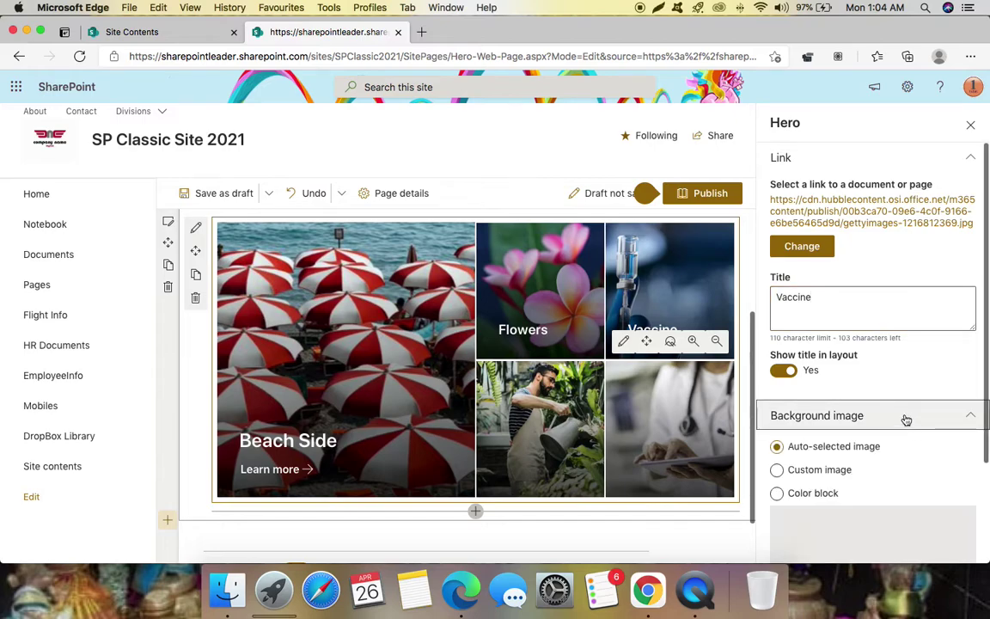
click(781, 372)
click(781, 372)
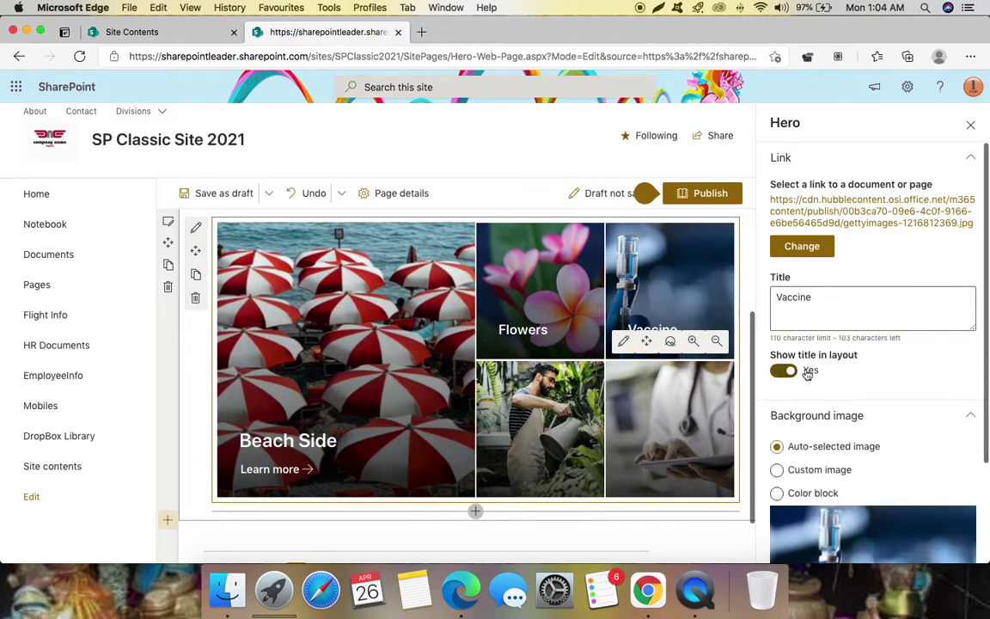
scroll(866, 379, down, 3)
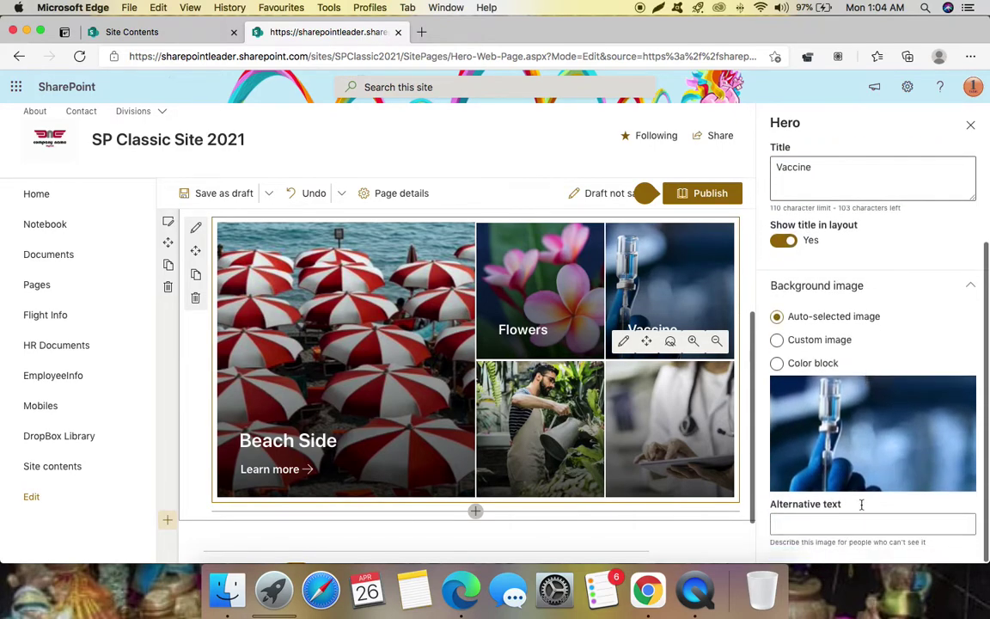
scroll(861, 505, up, 5)
click(971, 124)
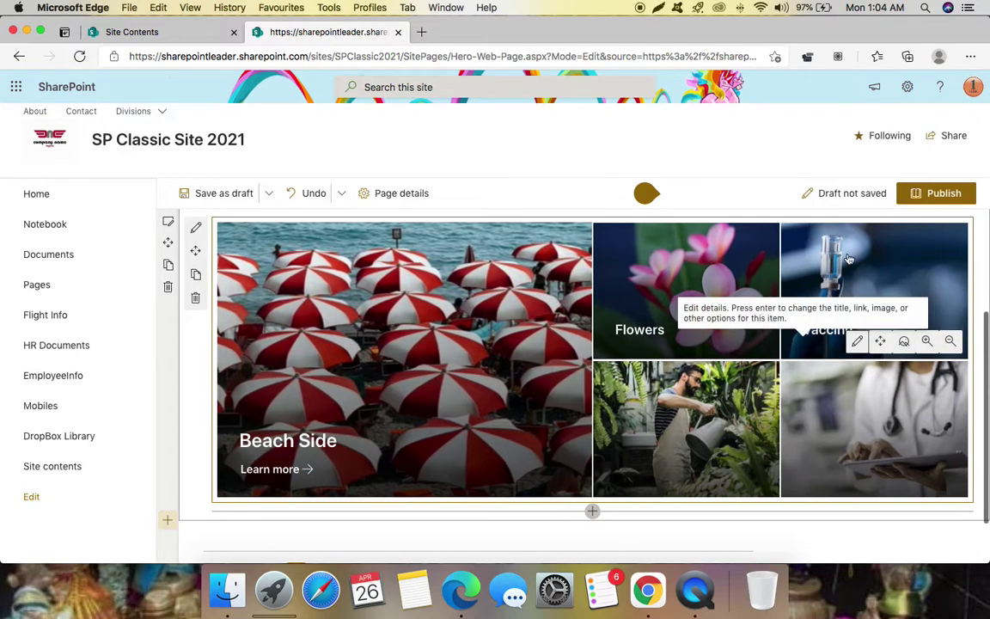
Step: Edit the details of the tile showing a man watering plants and title it "Water Plants"
scroll(710, 420, down, 1)
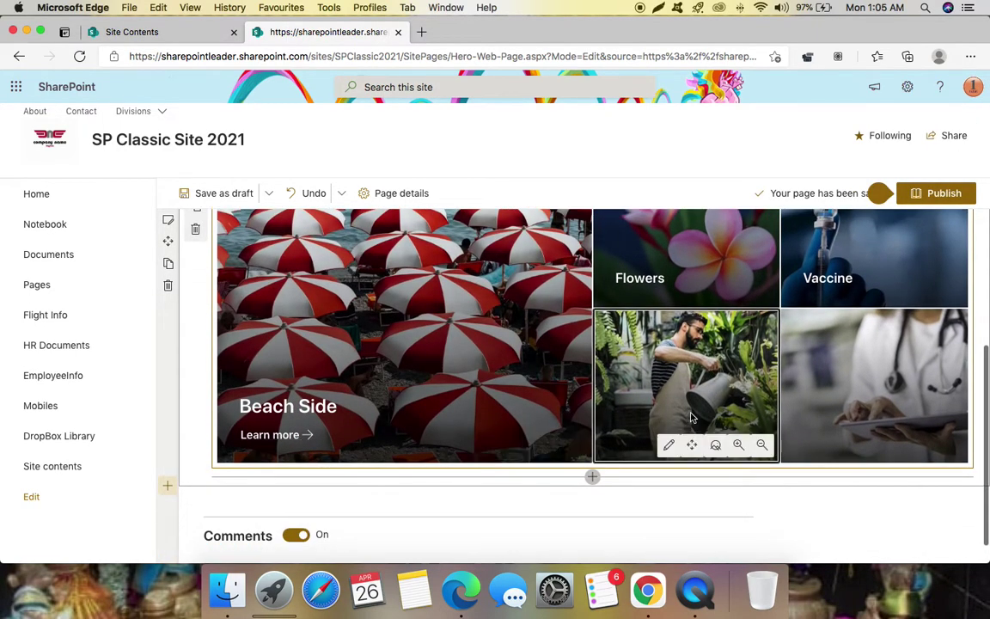
click(669, 445)
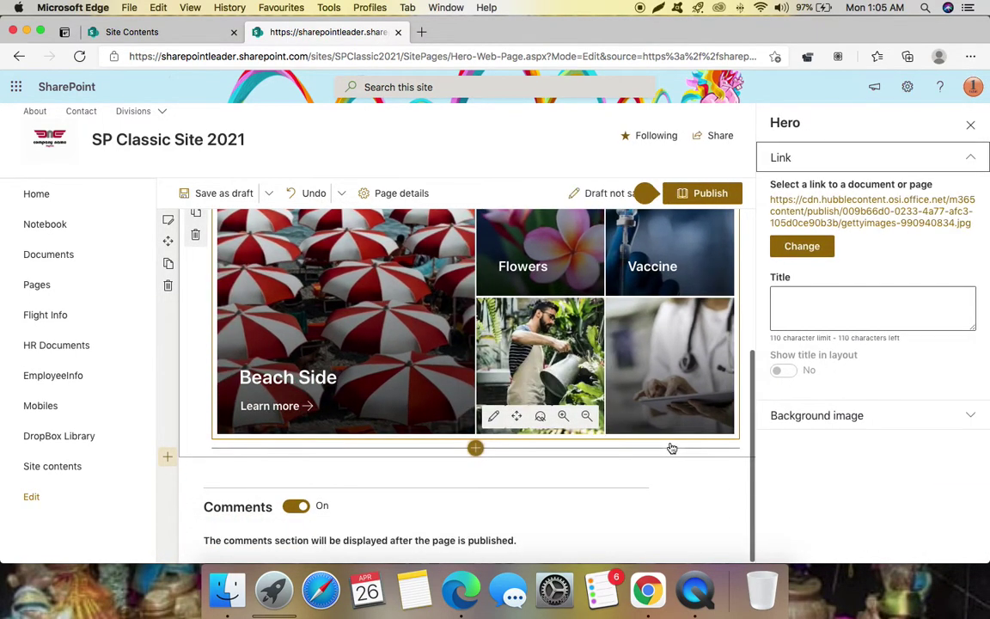
click(857, 424)
click(857, 424)
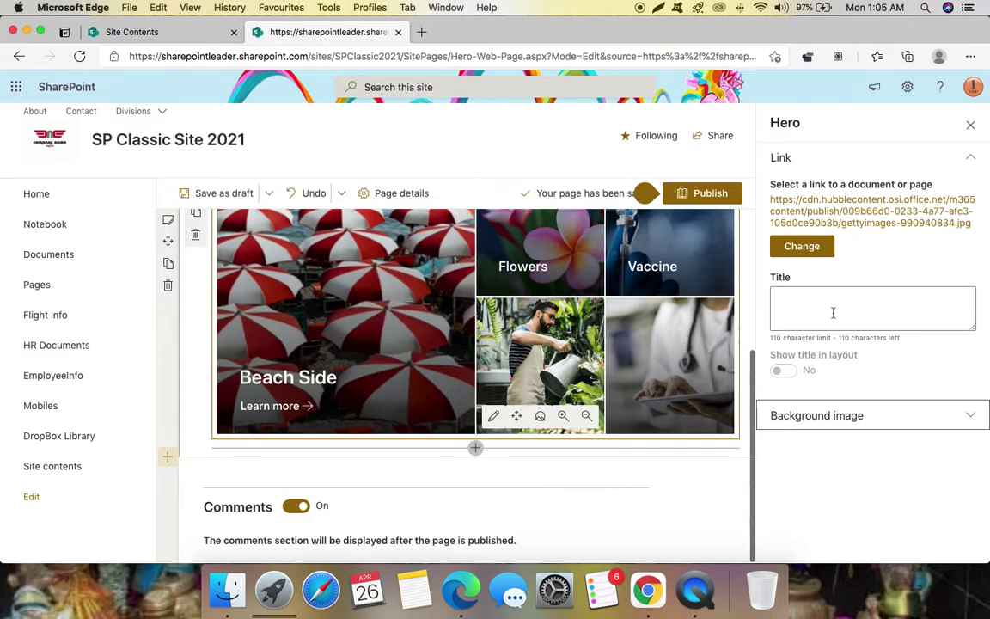
click(836, 312)
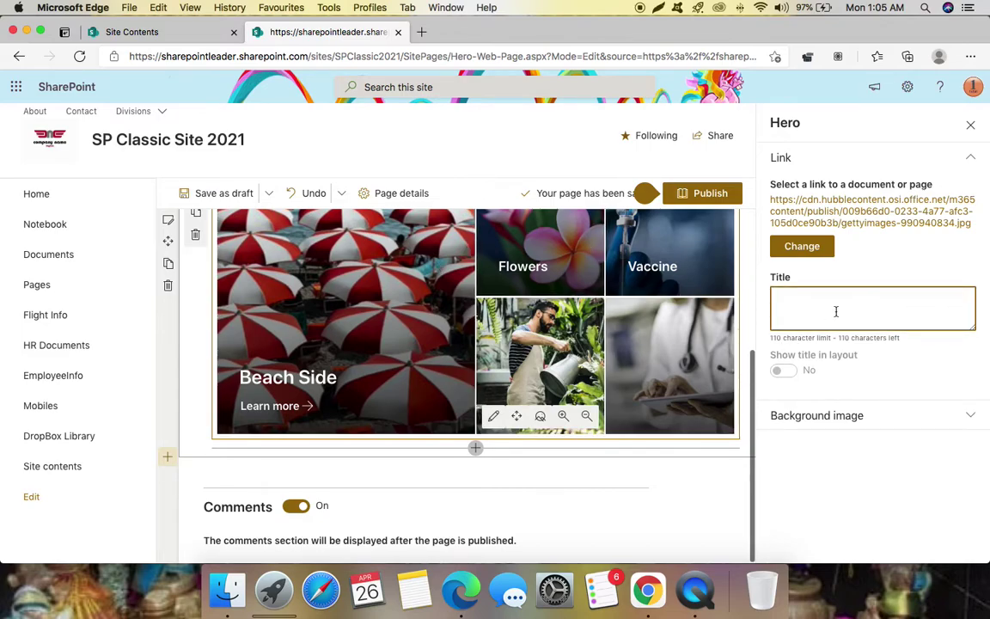
text(Pla)
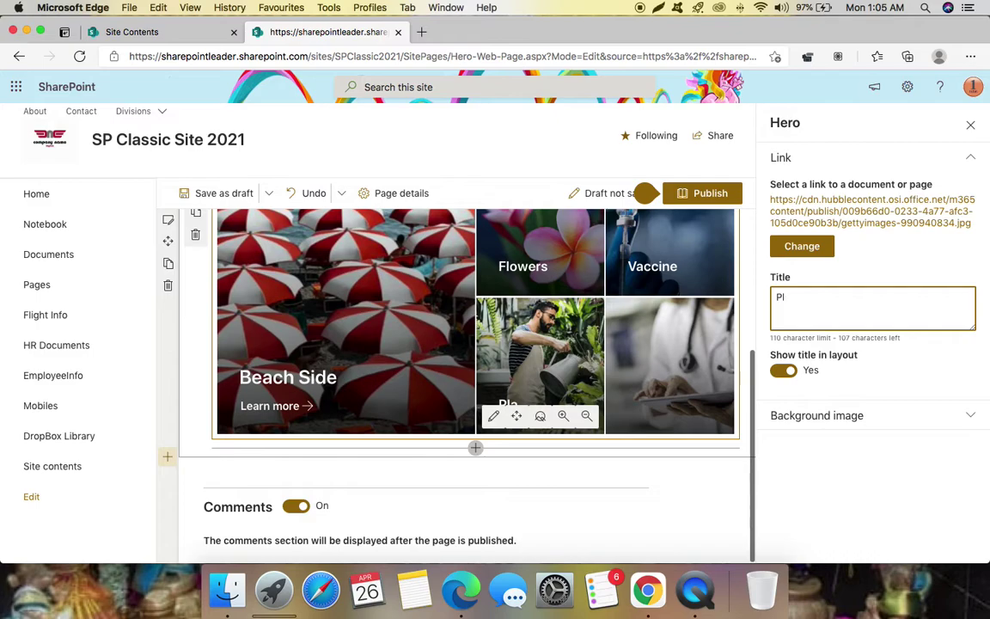
text(Water Plants)
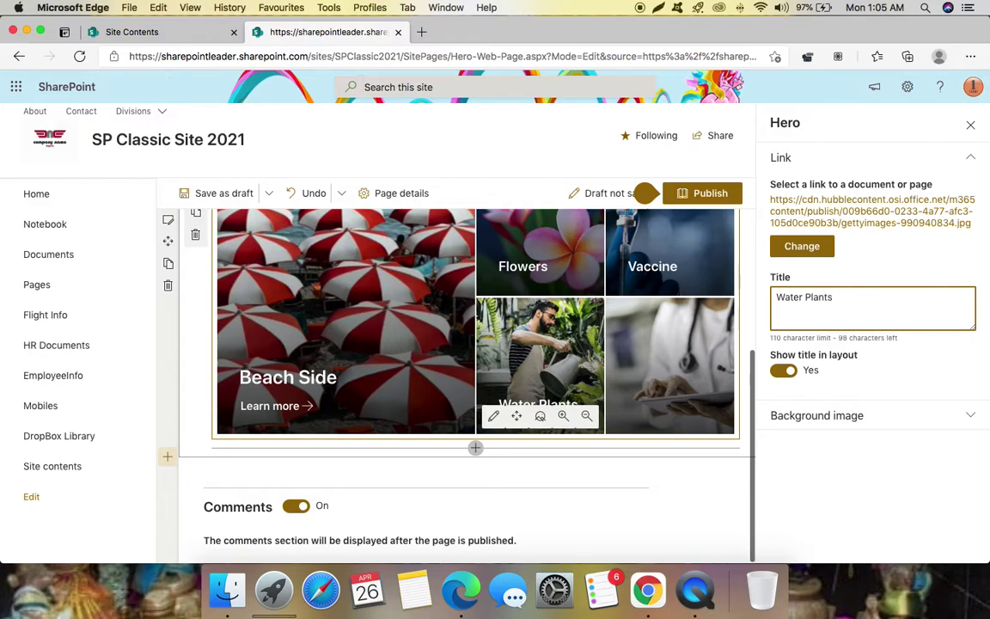
Step: Give the stethoscope tile the title "Doctors" and close its details
click(666, 342)
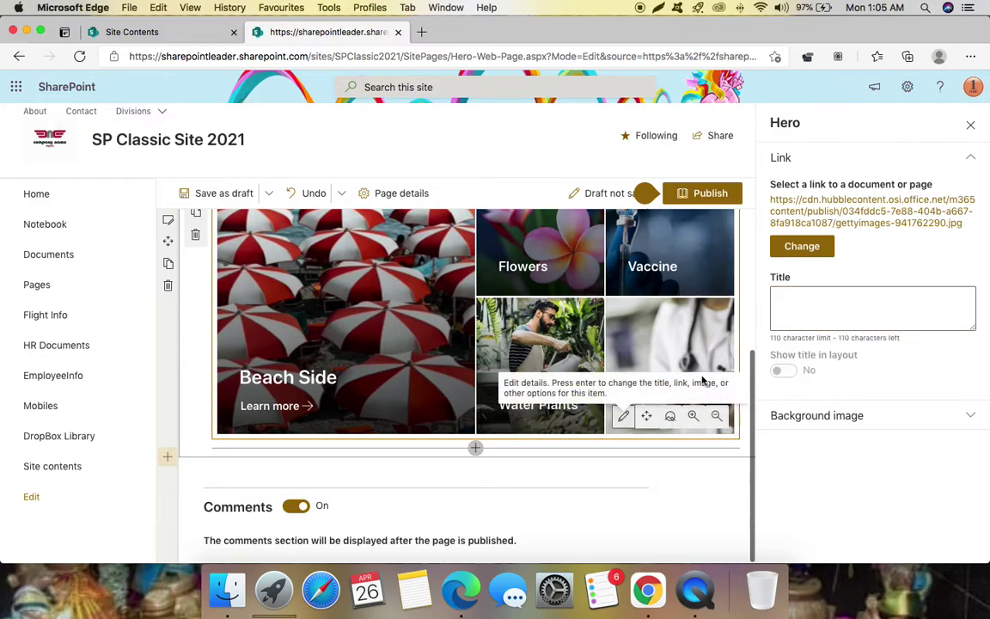
click(807, 305)
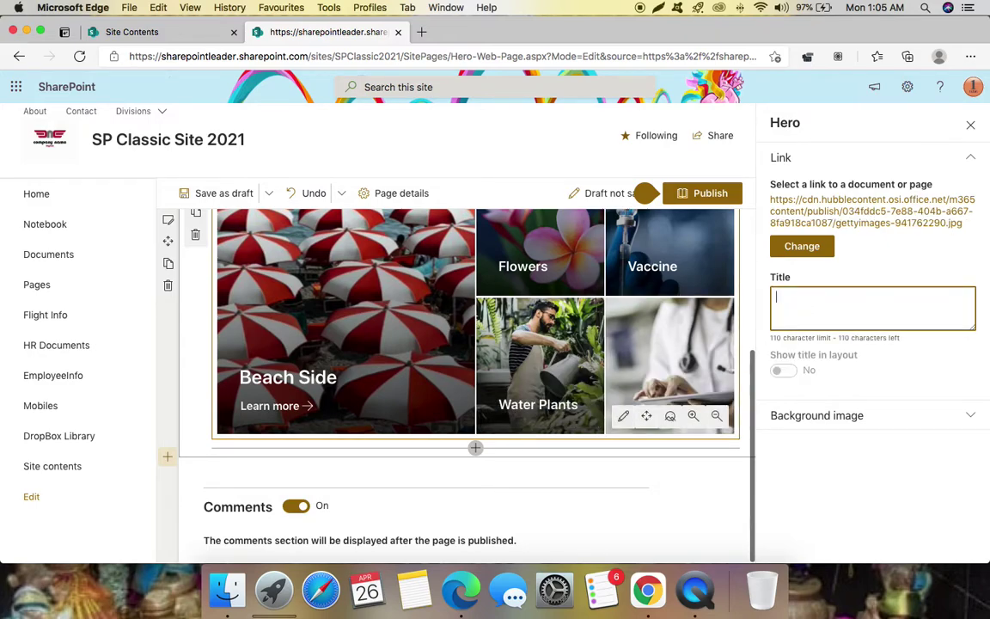
text(Doctors)
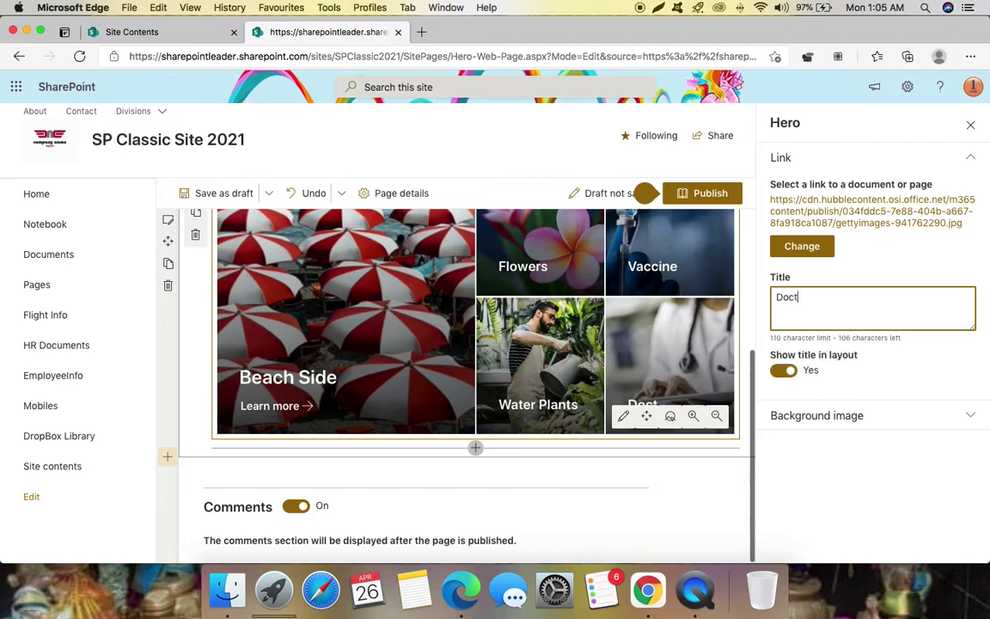
click(972, 127)
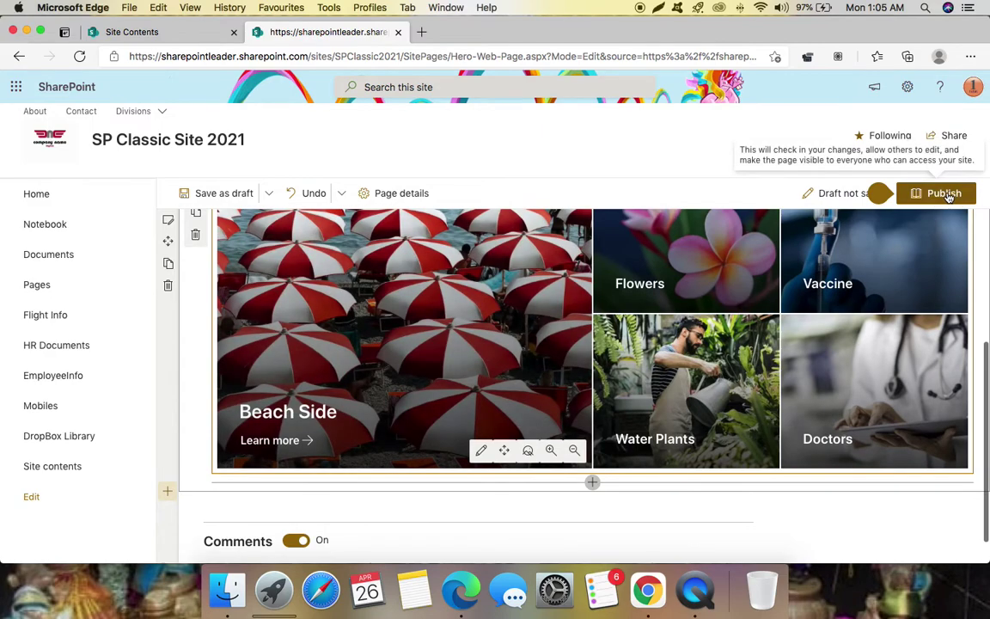
Step: Publish the page, dismiss the sharing suggestions and feedback request, and review the published Hero layout
click(945, 194)
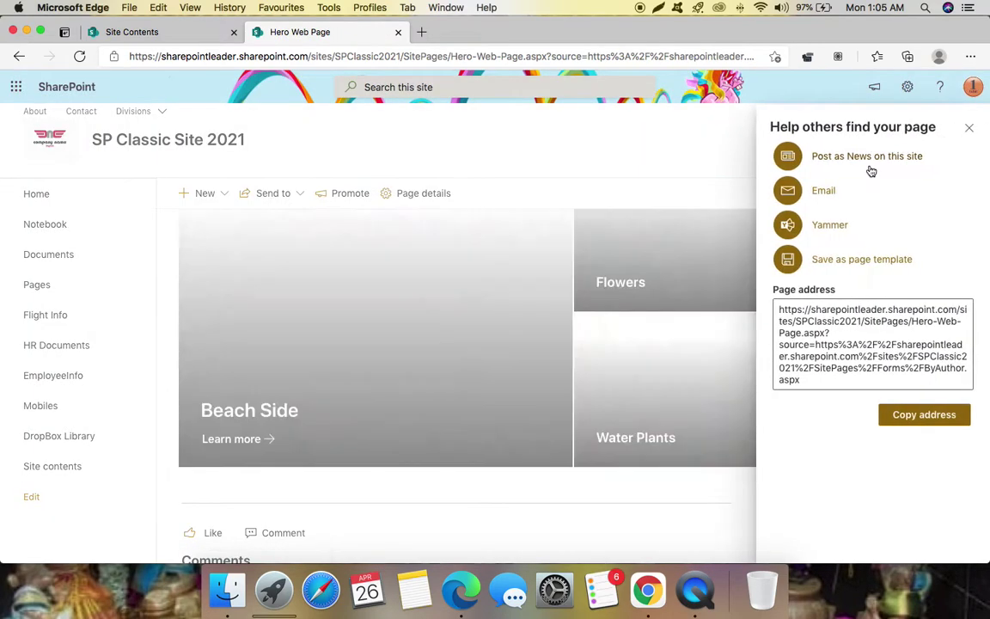
click(968, 127)
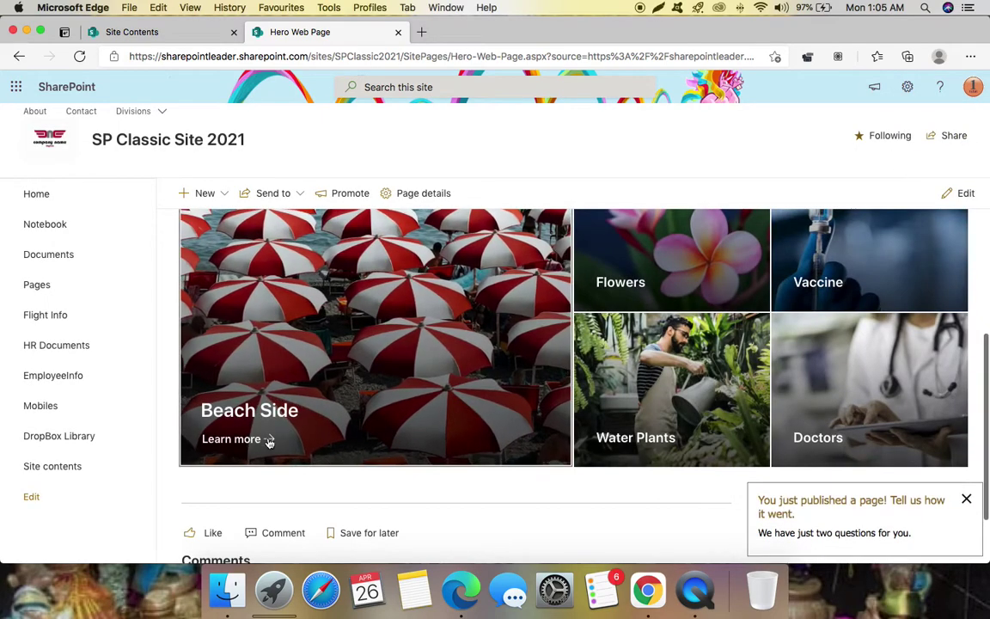
scroll(416, 288, up, 3)
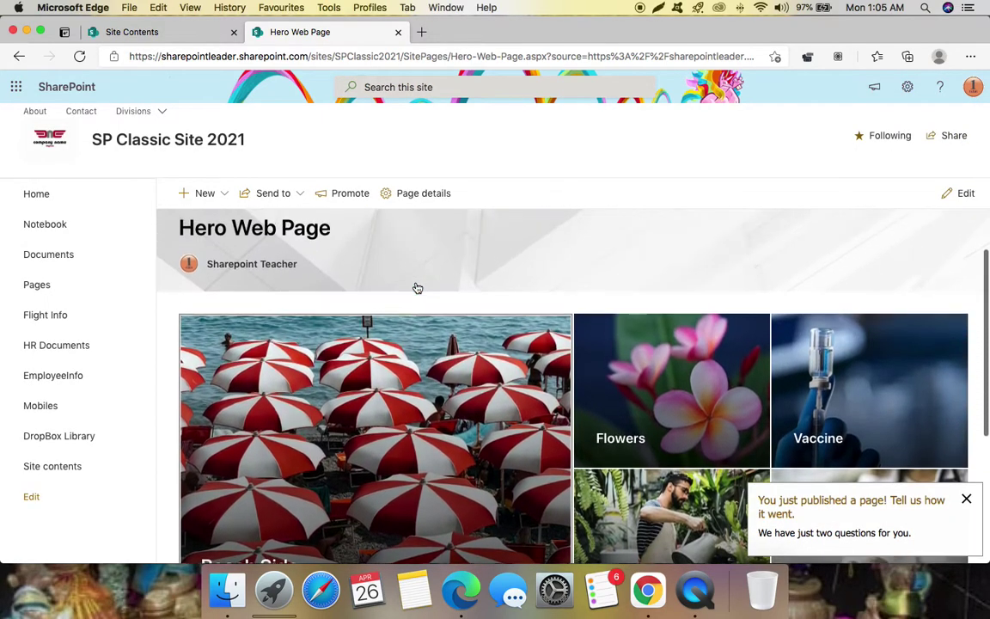
scroll(364, 309, down, 3)
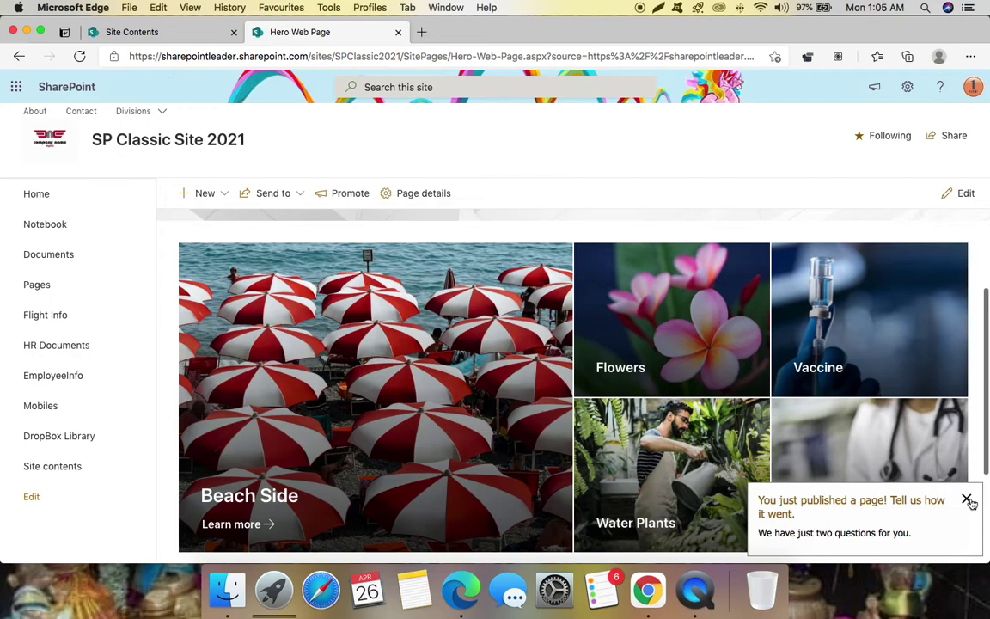
click(966, 499)
scroll(831, 398, down, 2)
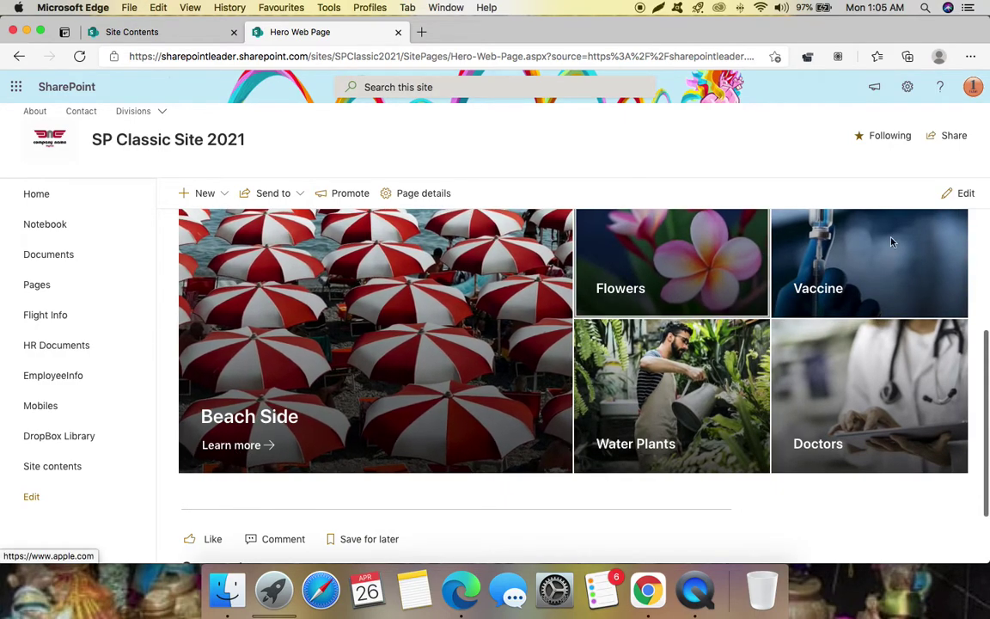
Step: Reopen the published page for editing and inspect the Flowers tile's link and title details
click(965, 194)
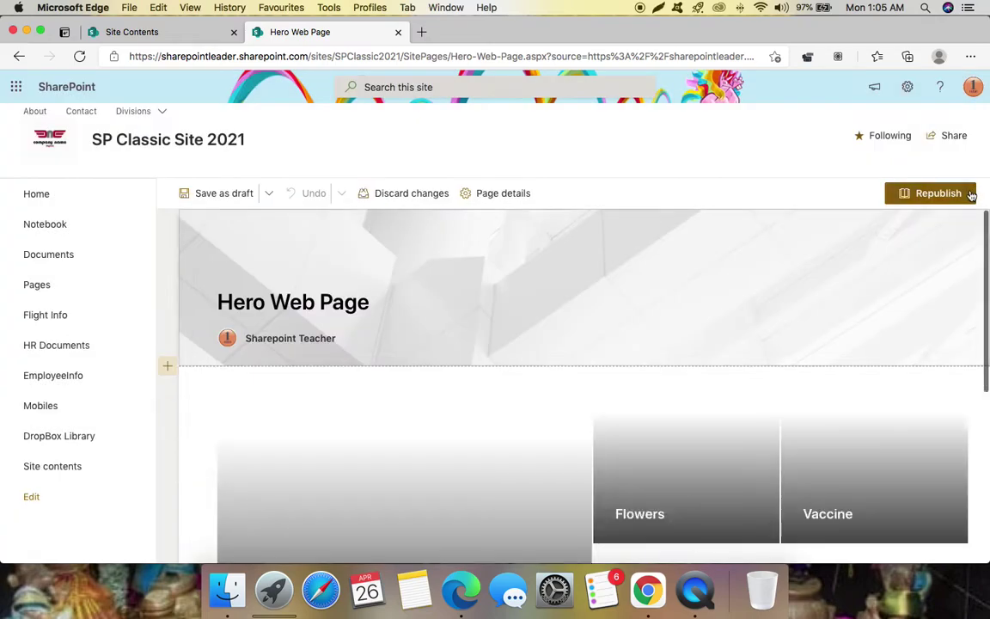
scroll(731, 351, down, 3)
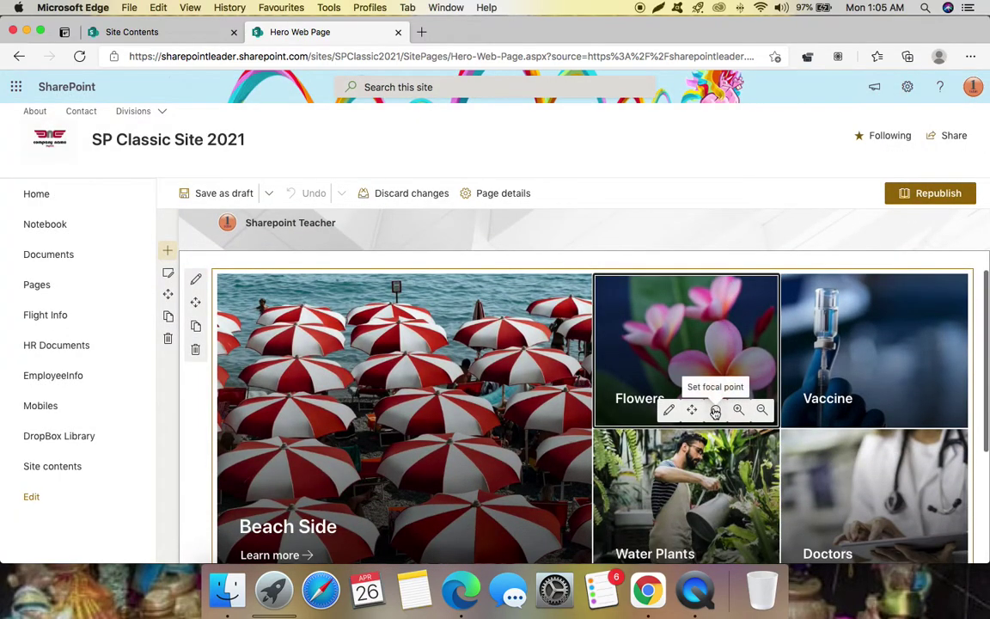
click(668, 410)
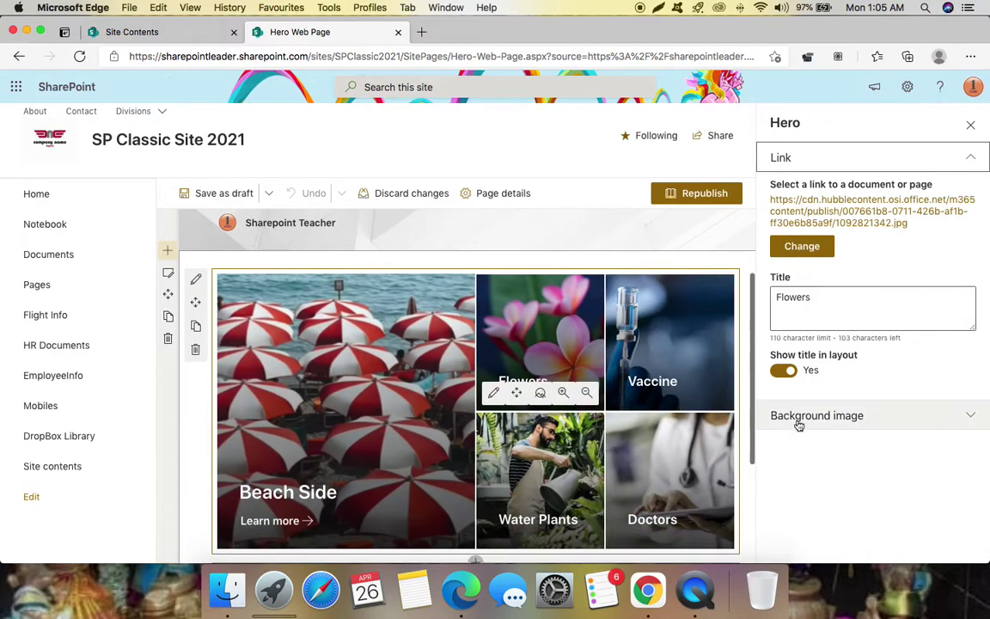
scroll(875, 296, down, 1)
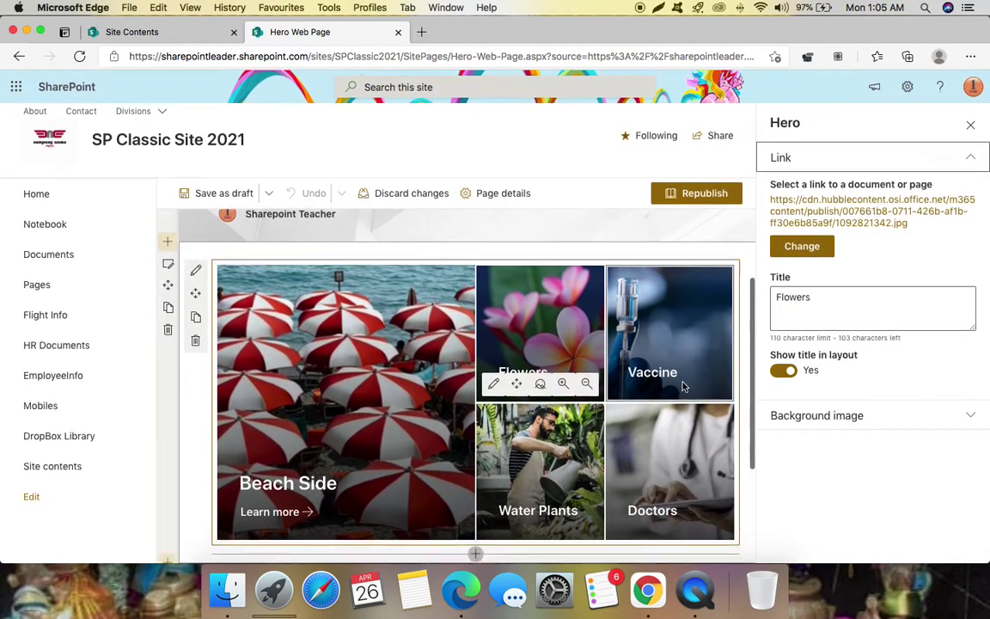
scroll(685, 388, down, 4)
scroll(685, 386, up, 5)
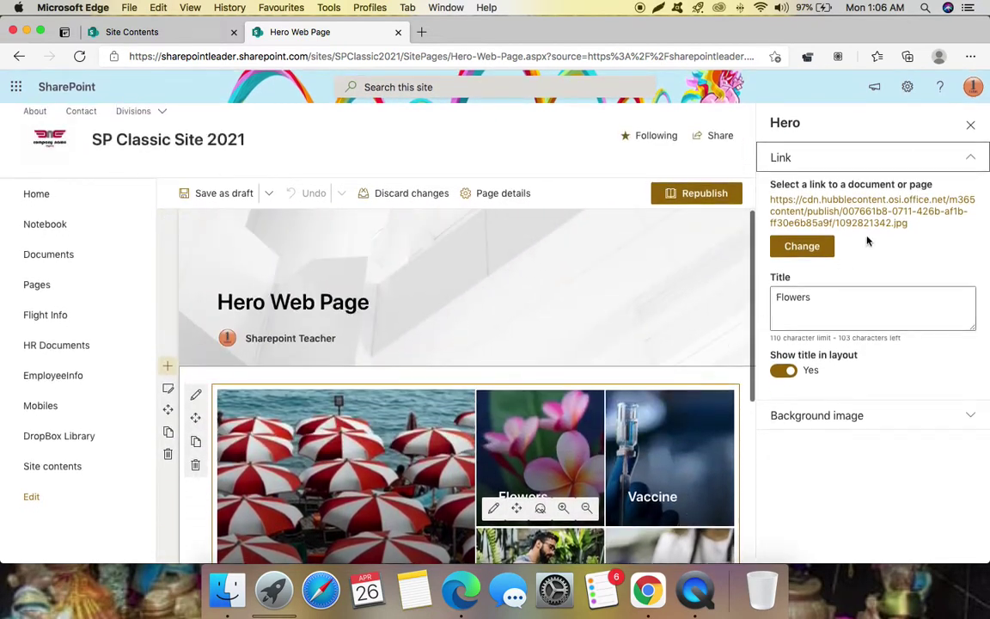
click(969, 125)
Step: Set the focal point of the large Beach Side tile's image toward its upper-left edge
scroll(425, 387, down, 2)
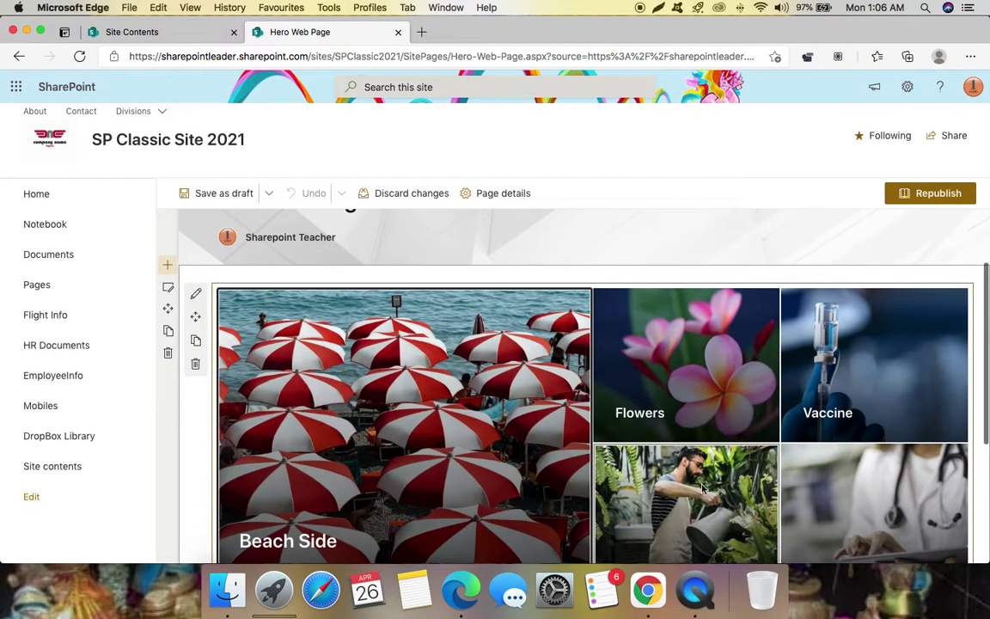
scroll(425, 387, down, 2)
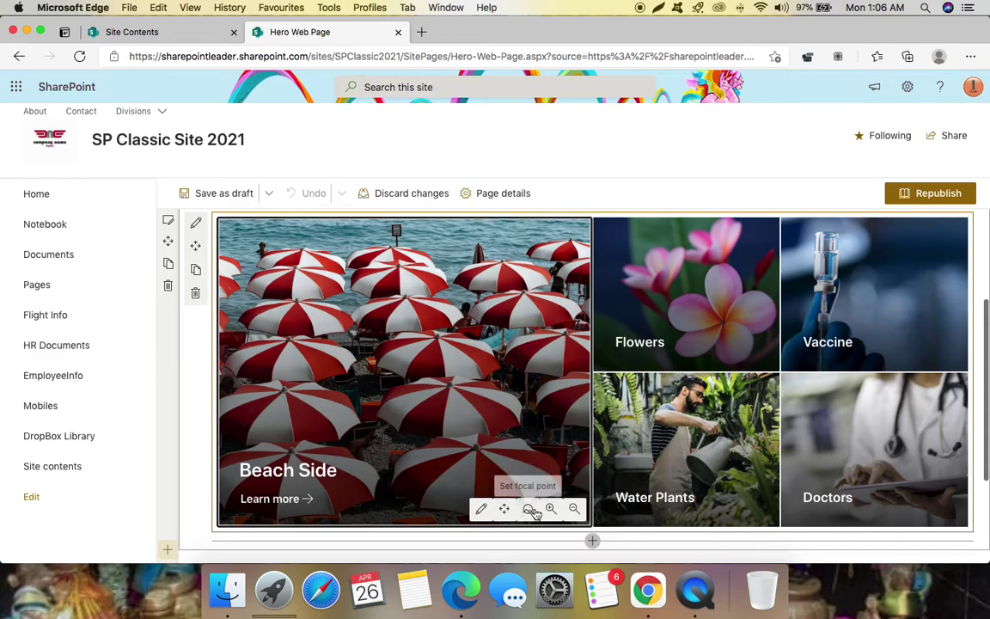
click(528, 511)
drag(400, 370, 213, 299)
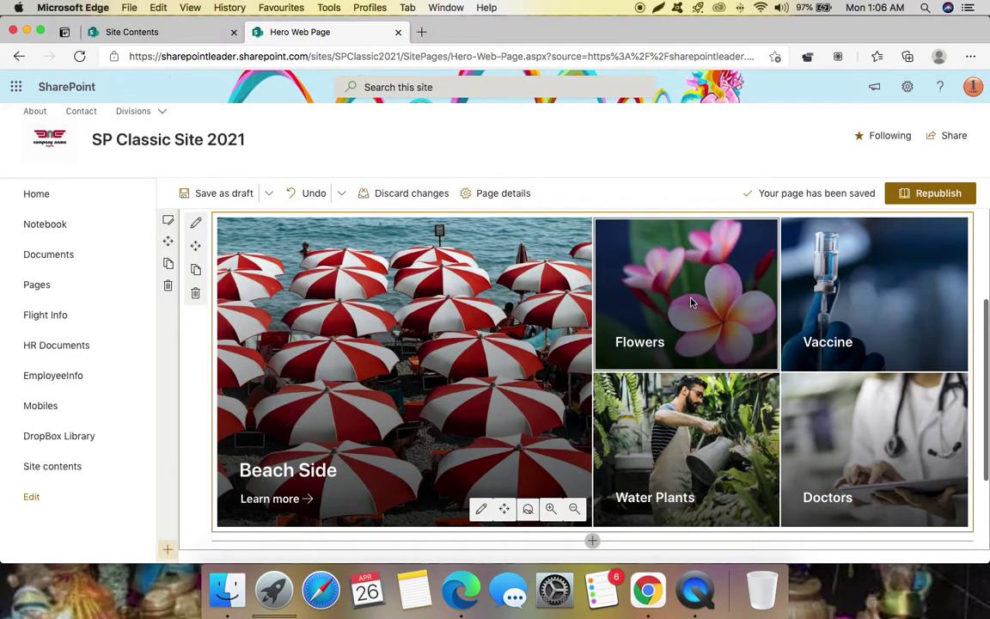
Step: Move the Flowers tile into the Hero's large tile position, swapping it with Beach Side
drag(692, 354, 438, 402)
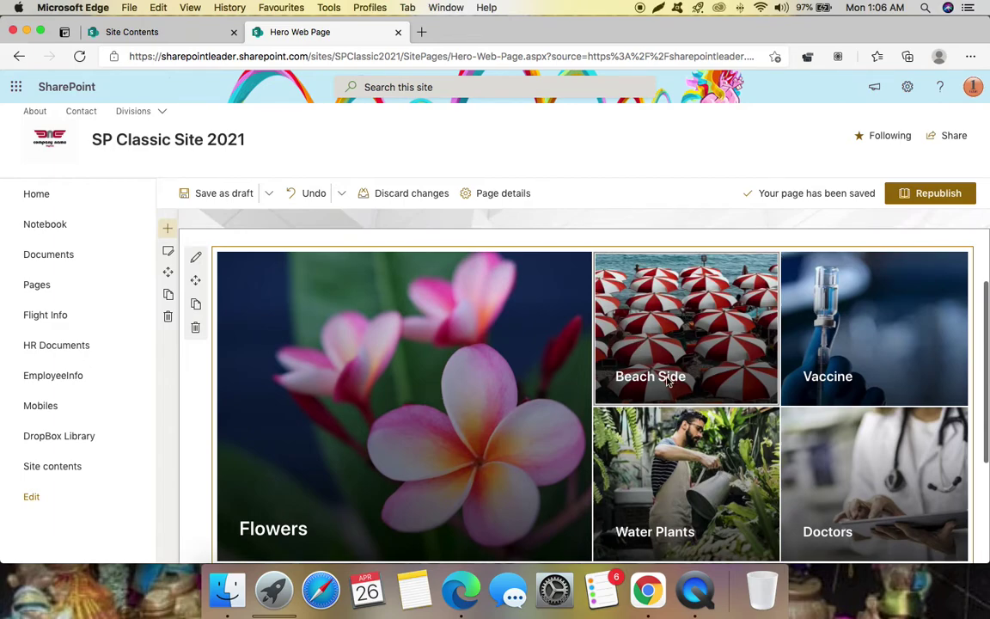
Step: Show the call to action link on the large Flowers tile and close its details
scroll(653, 379, down, 2)
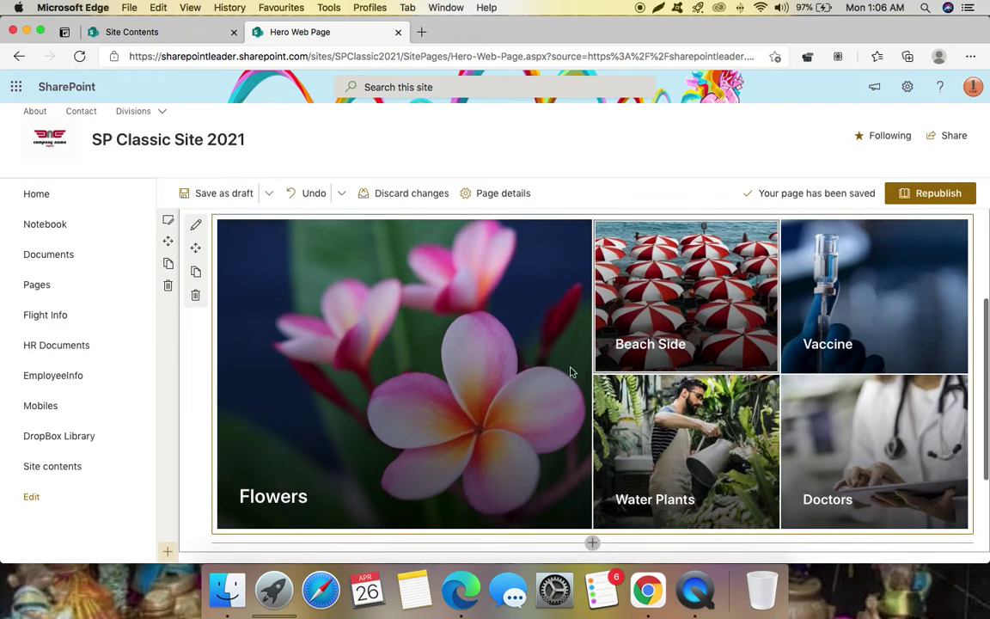
click(480, 514)
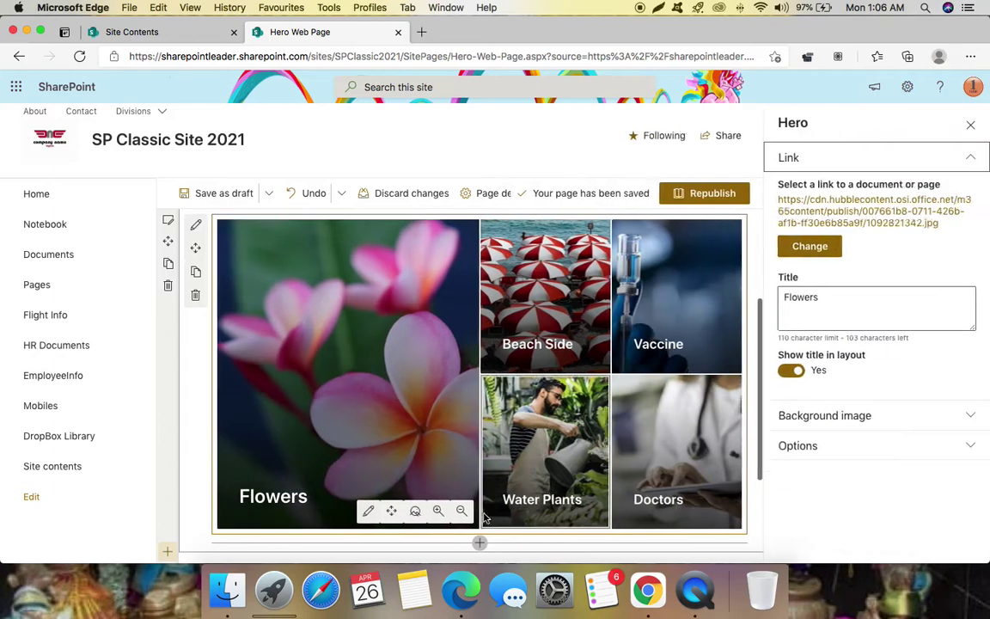
click(831, 446)
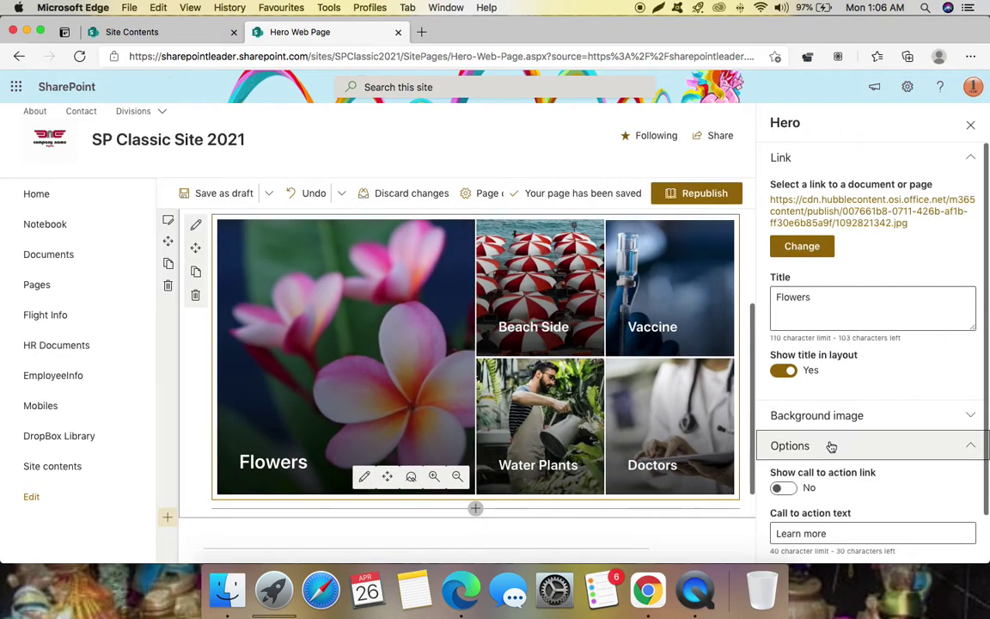
click(782, 488)
scroll(823, 490, down, 2)
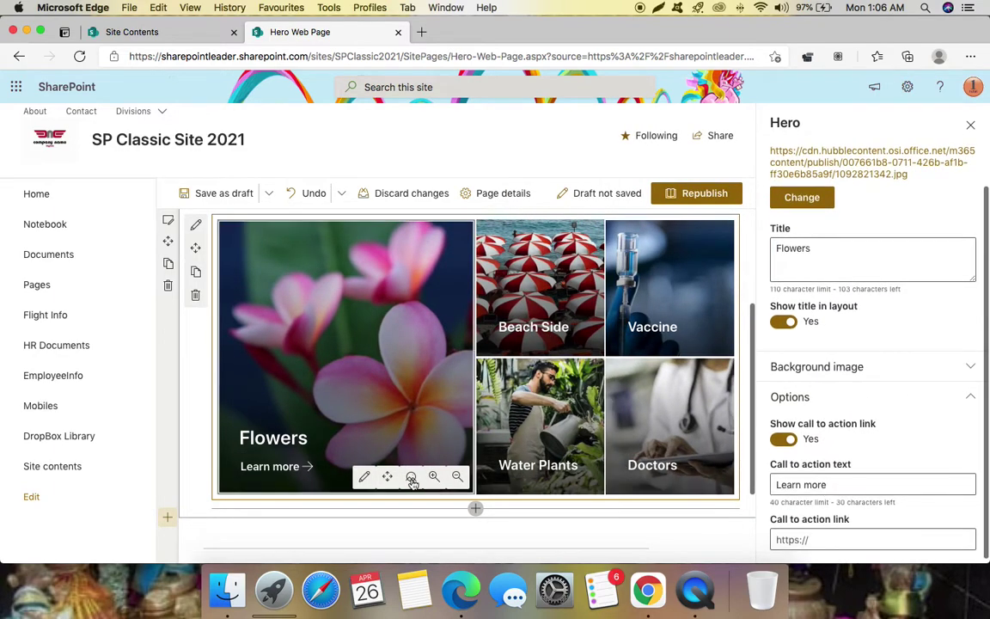
scroll(795, 456, down, 1)
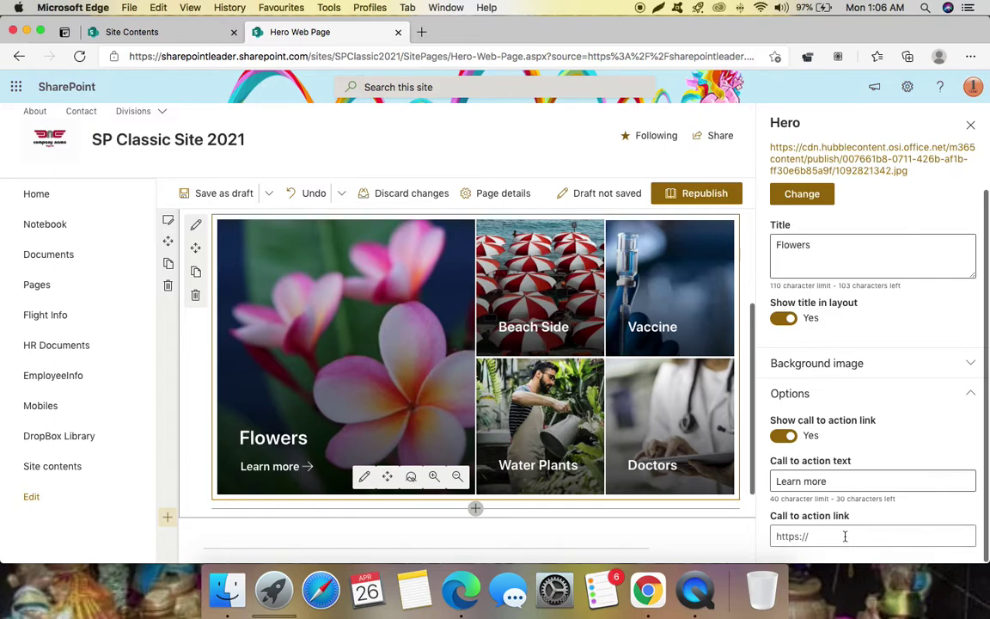
click(970, 125)
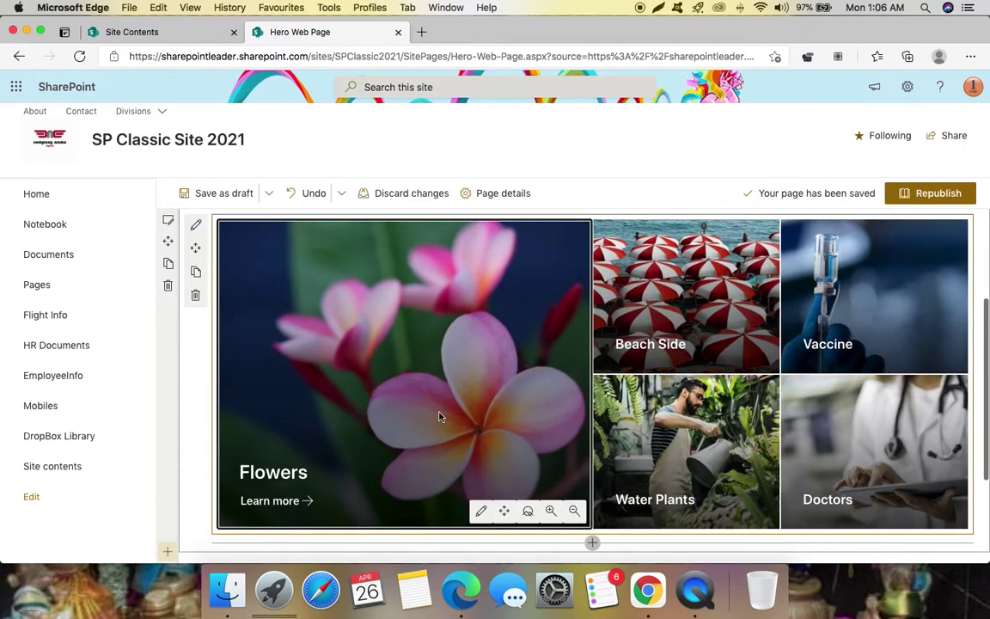
Step: Inspect the Beach Side tile's link, title and available details
click(682, 282)
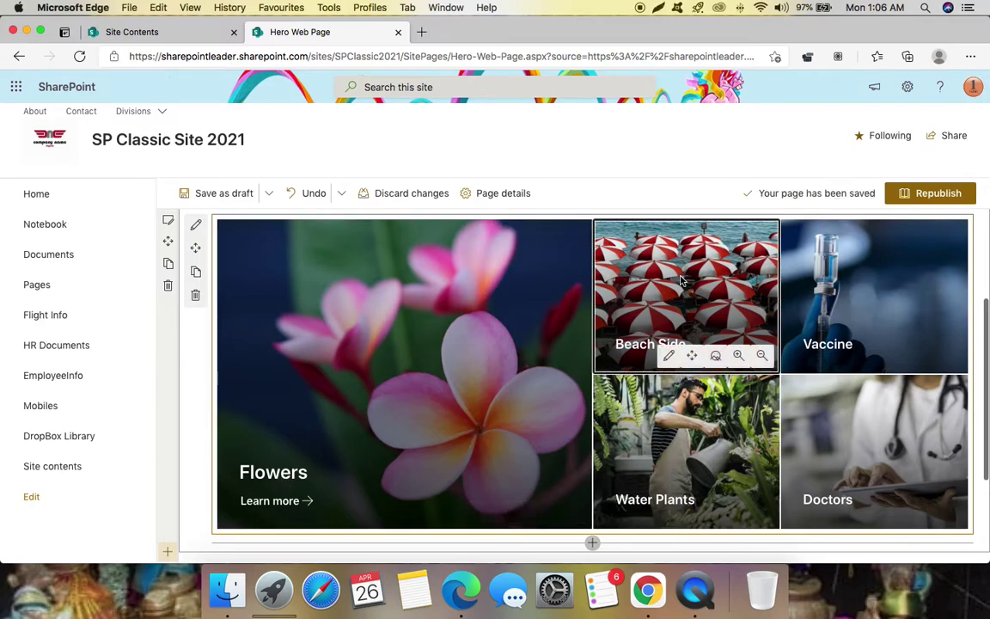
click(669, 357)
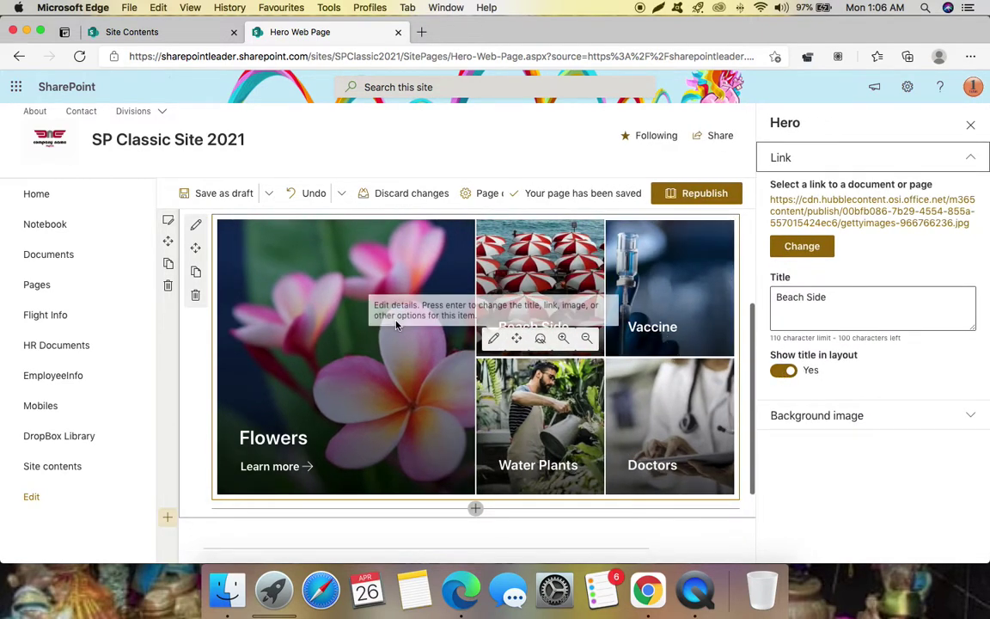
click(971, 127)
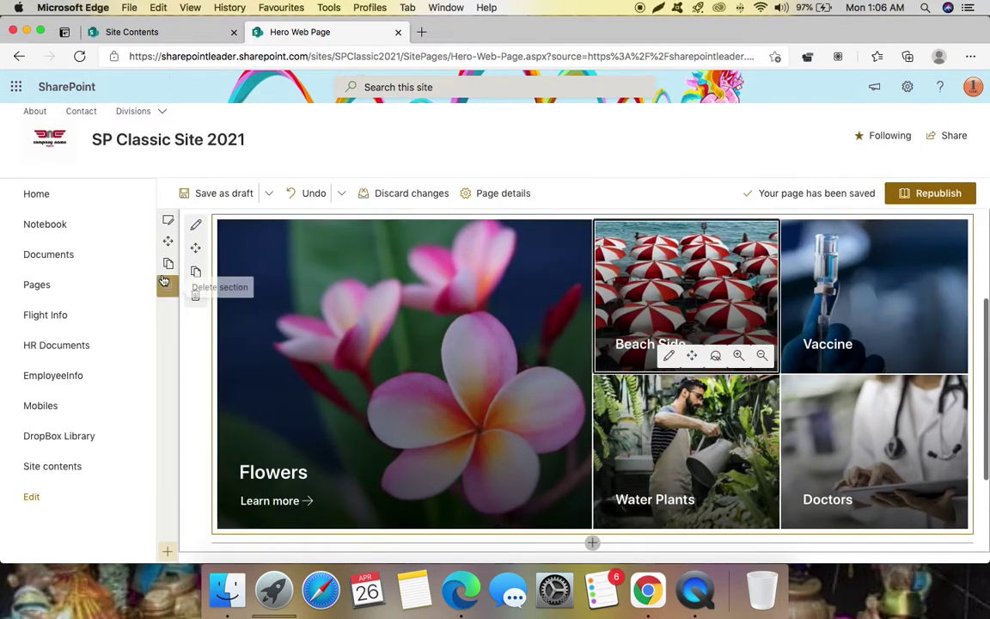
Step: Switch the Hero web part to the Four tiles layout and review the tile arrangement
click(195, 224)
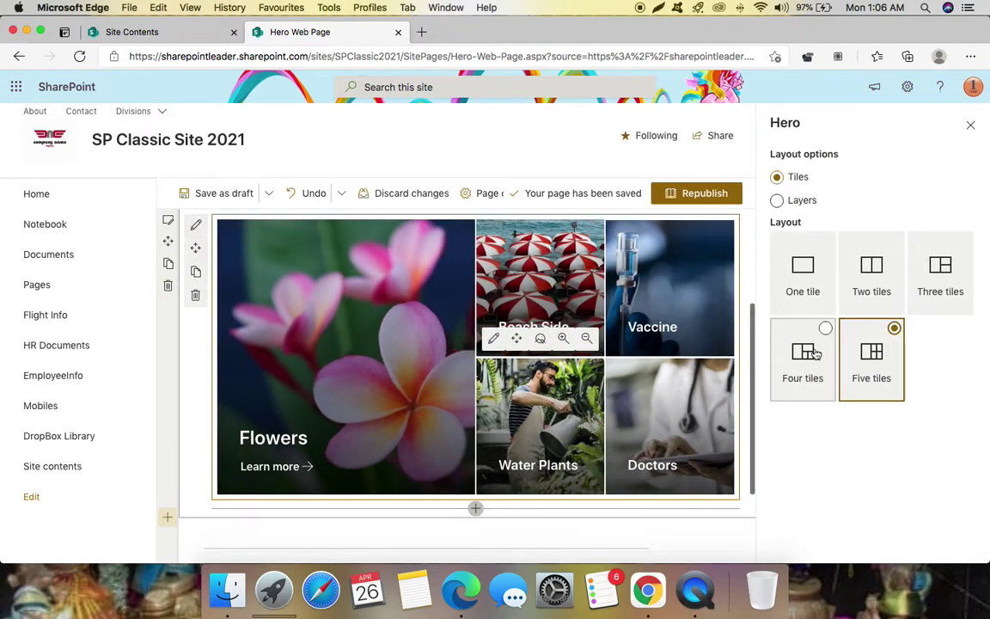
click(826, 333)
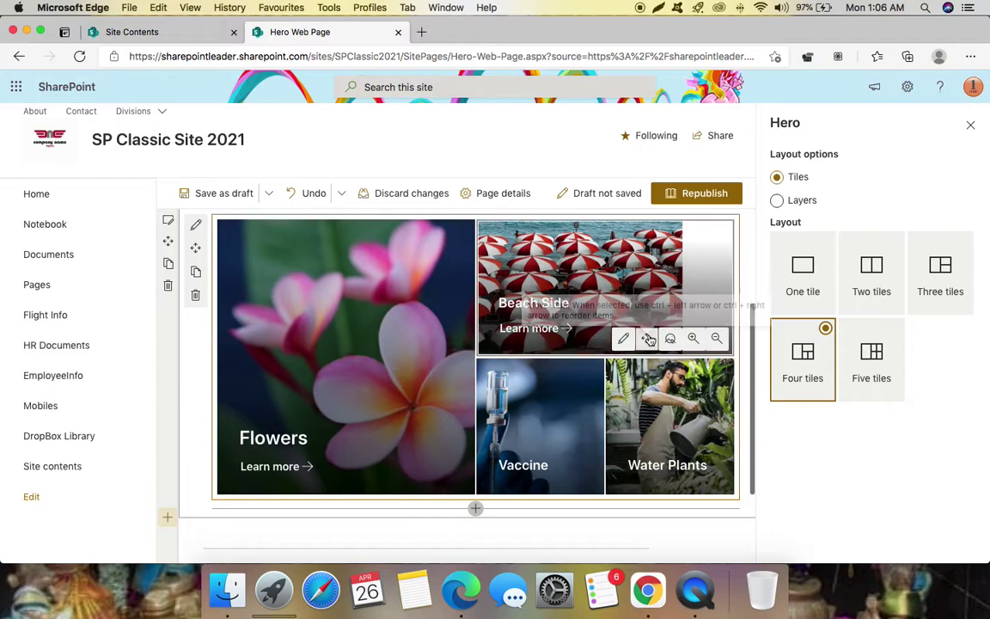
drag(617, 306, 639, 270)
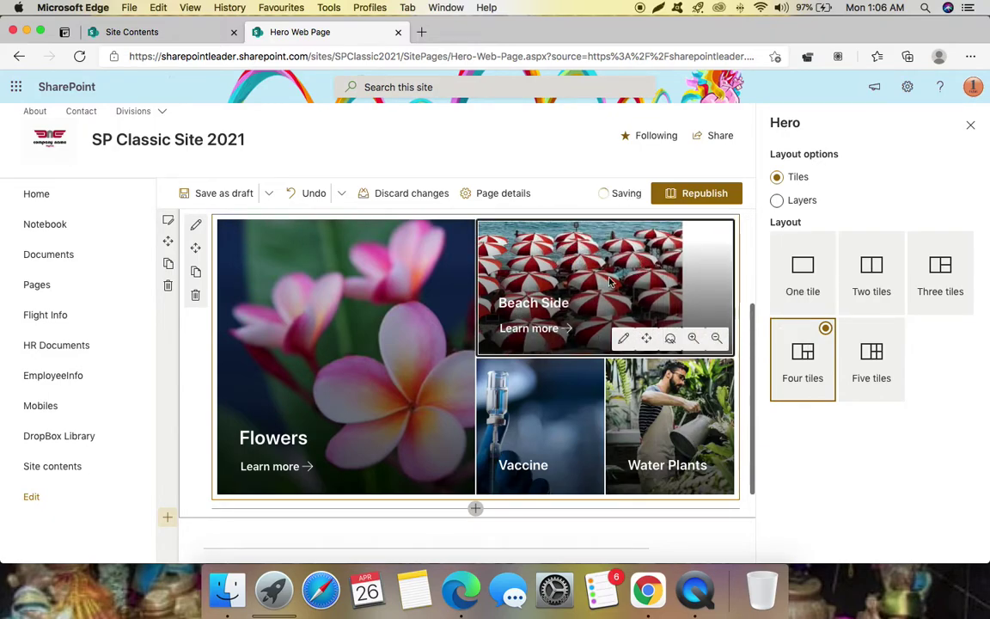
click(972, 127)
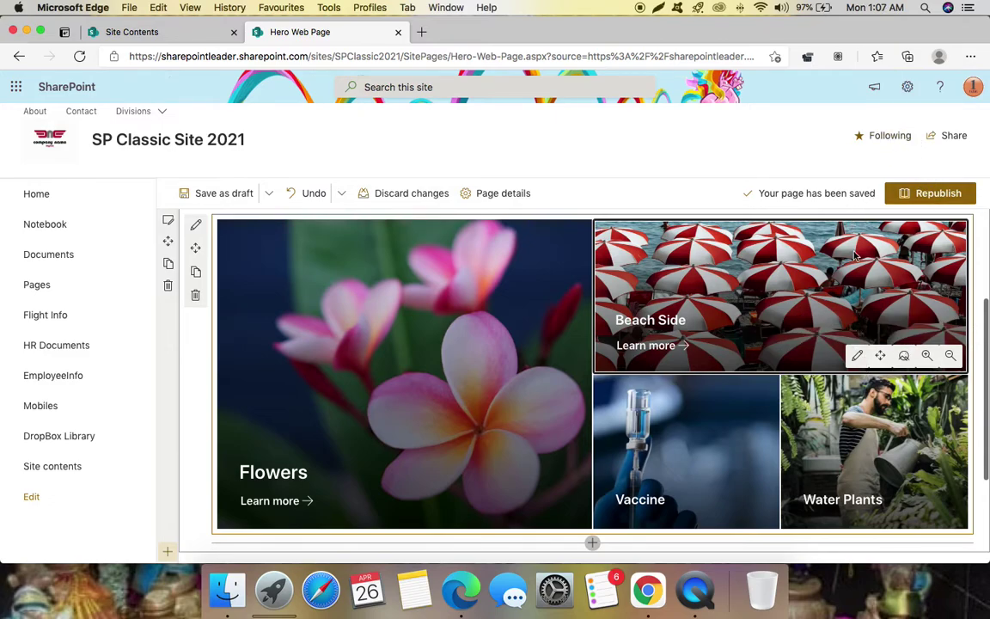
scroll(852, 250, down, 3)
scroll(860, 273, up, 2)
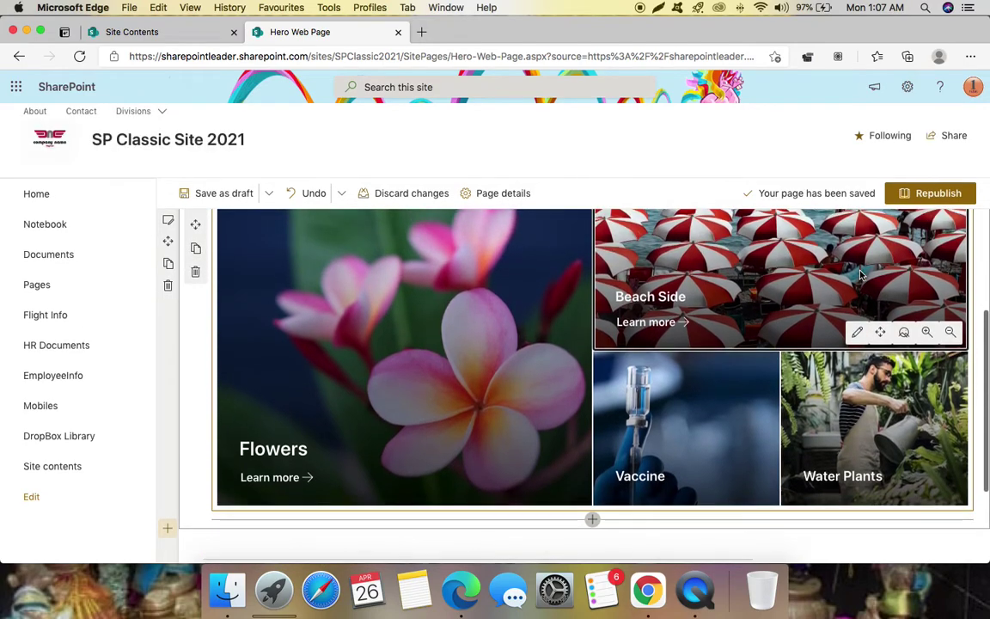
scroll(859, 274, down, 1)
scroll(710, 341, up, 2)
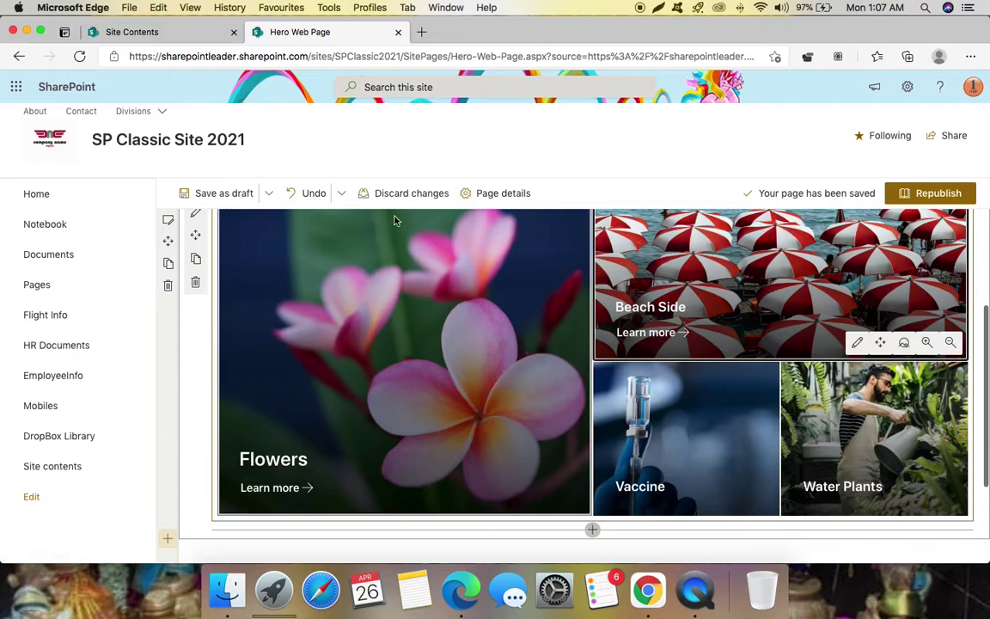
Step: Change the Hero web part's layout to Three tiles
click(197, 218)
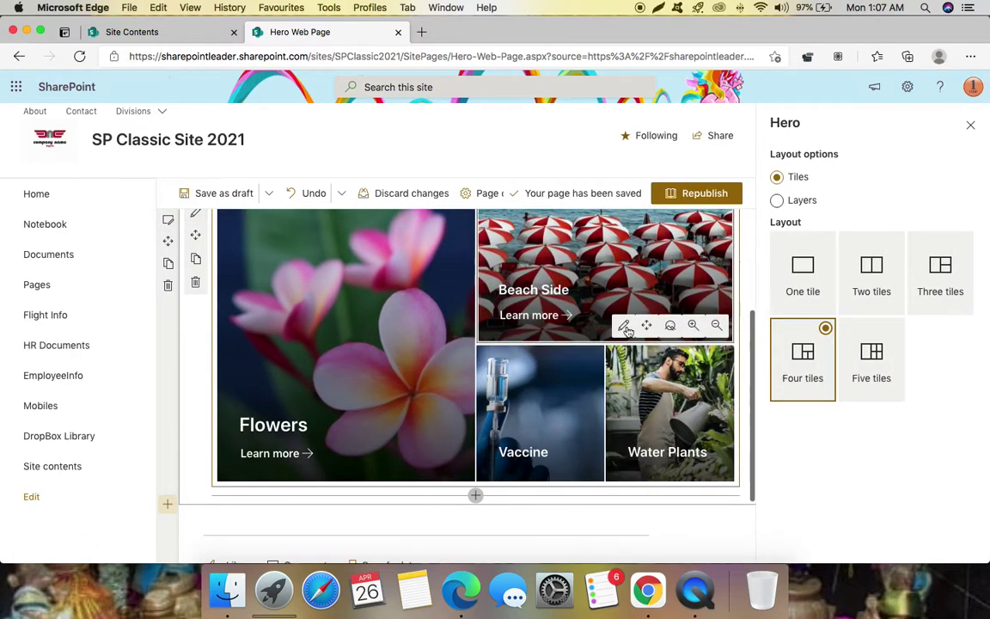
click(963, 243)
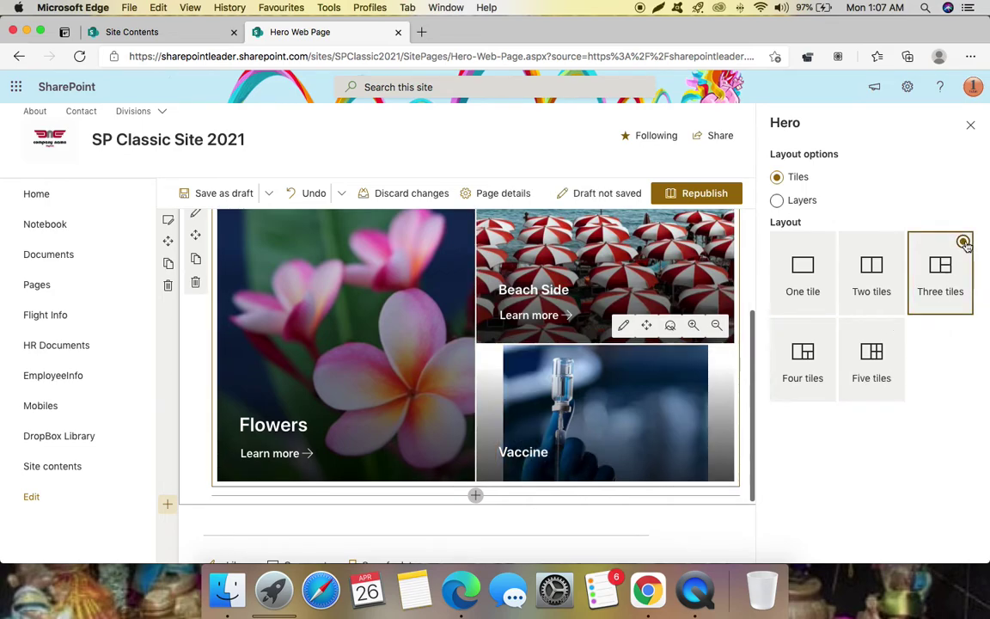
click(973, 127)
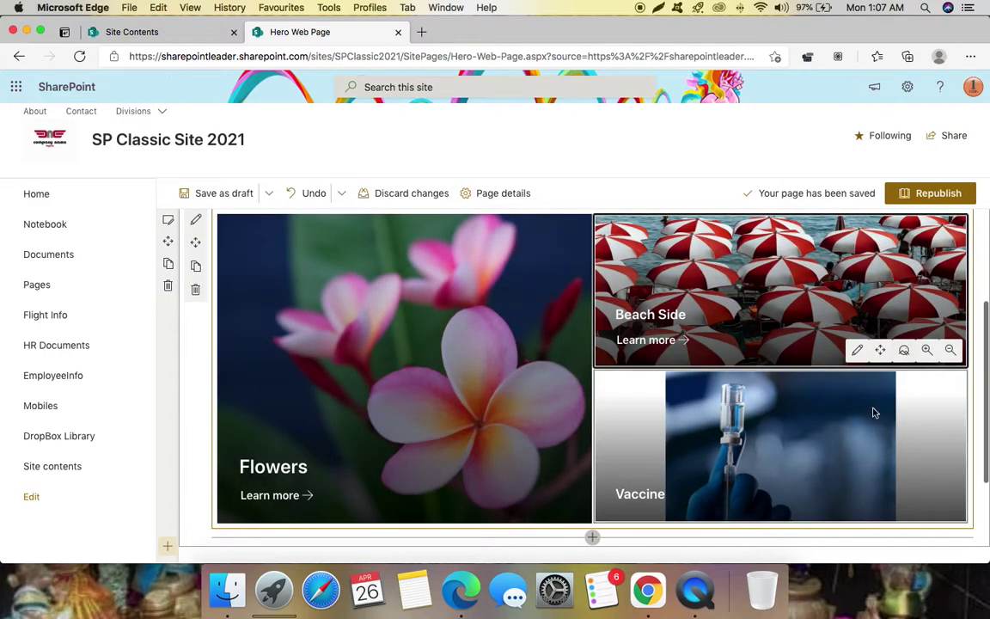
Step: Show the call to action link on the Vaccine tile and review the Hero's three tiles
click(857, 506)
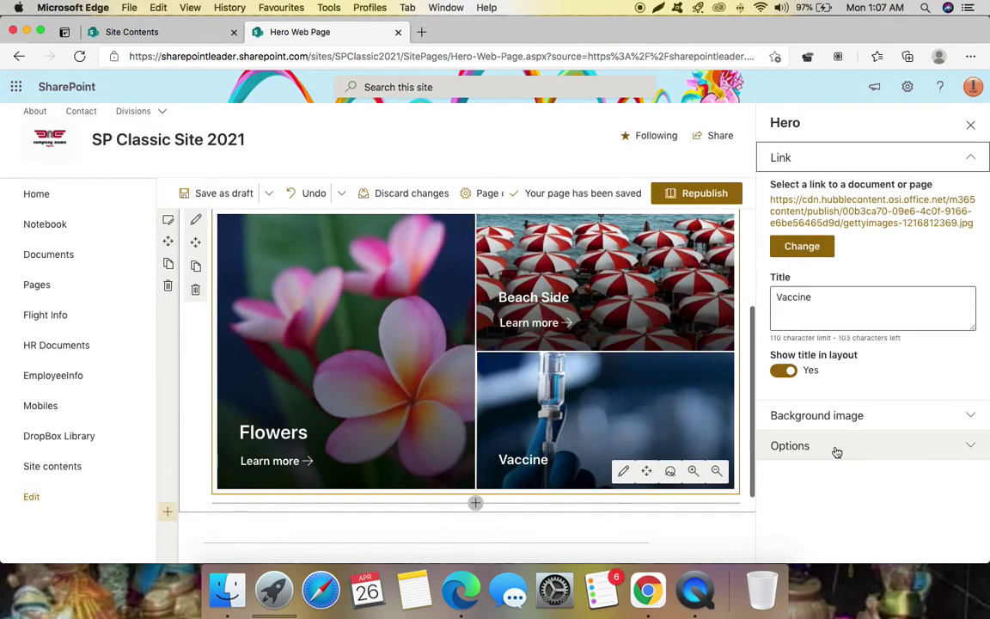
click(837, 450)
click(795, 489)
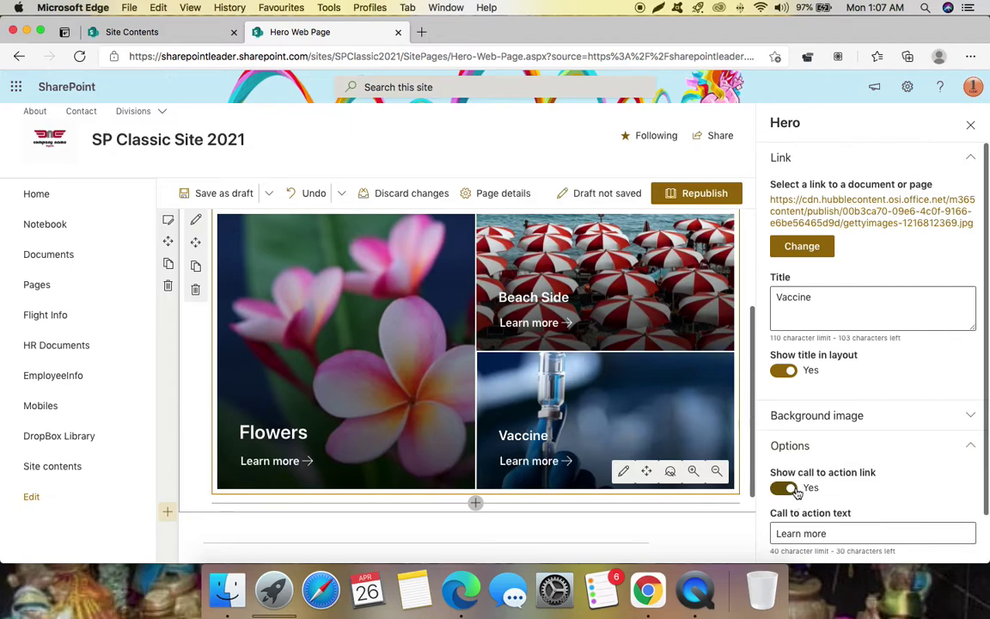
click(970, 124)
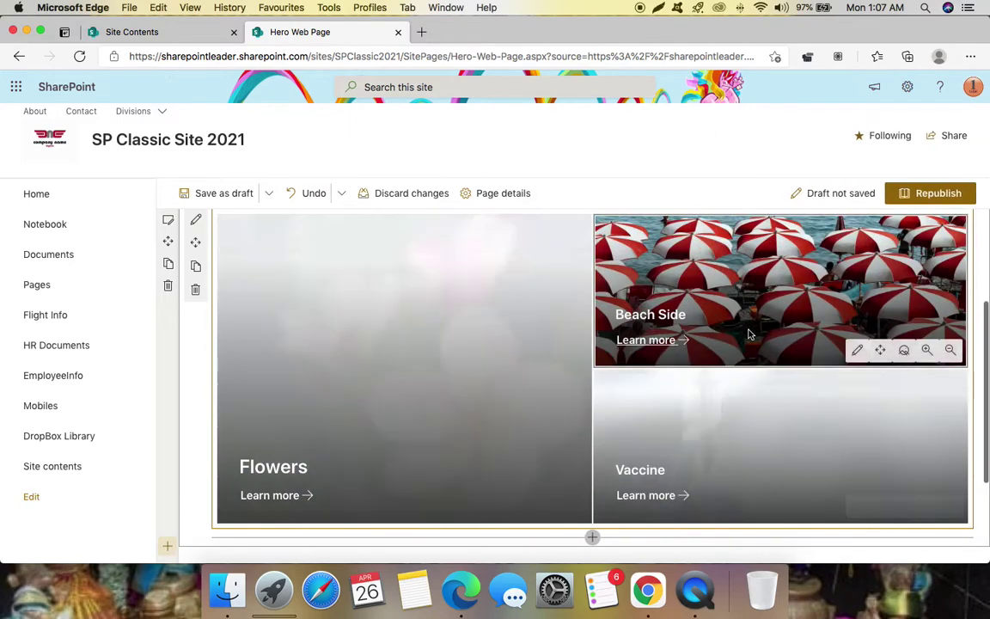
scroll(750, 353, down, 3)
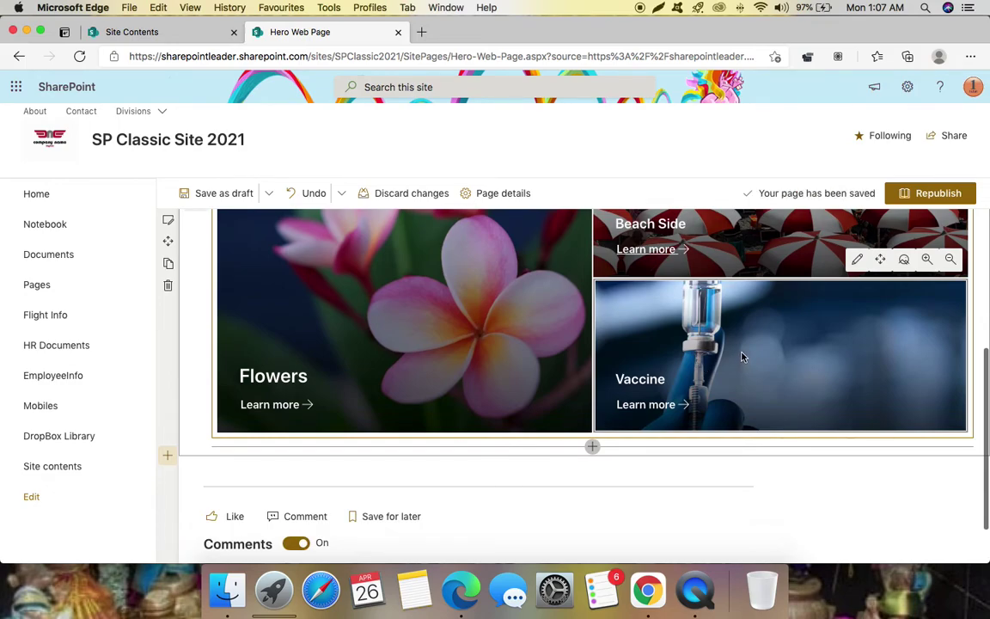
scroll(744, 357, up, 3)
scroll(743, 357, down, 2)
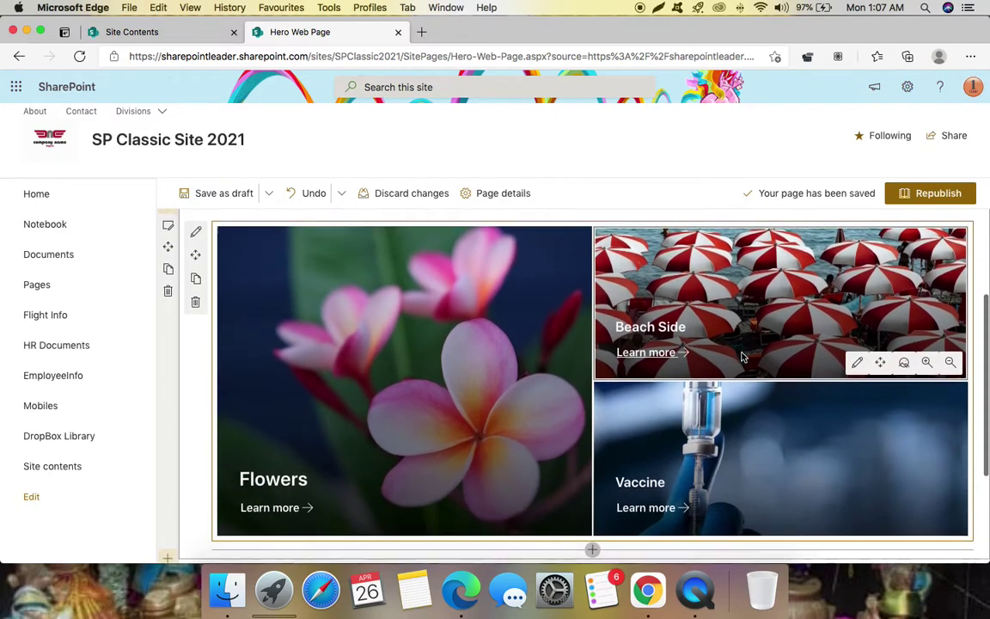
scroll(743, 357, down, 1)
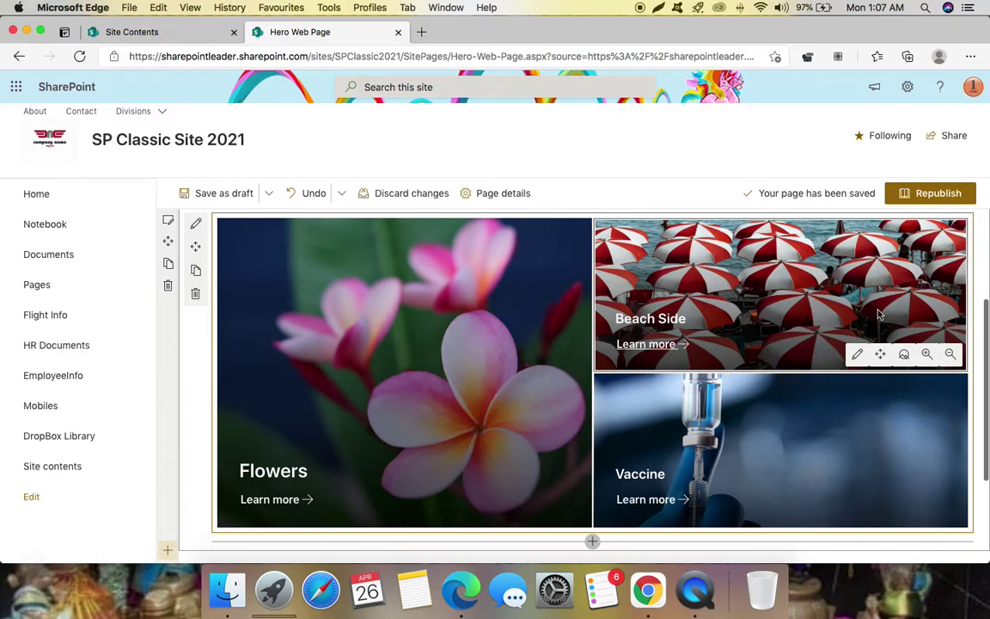
Step: Switch the Hero web part from tiles to the Layers layout option and review its layers
click(198, 224)
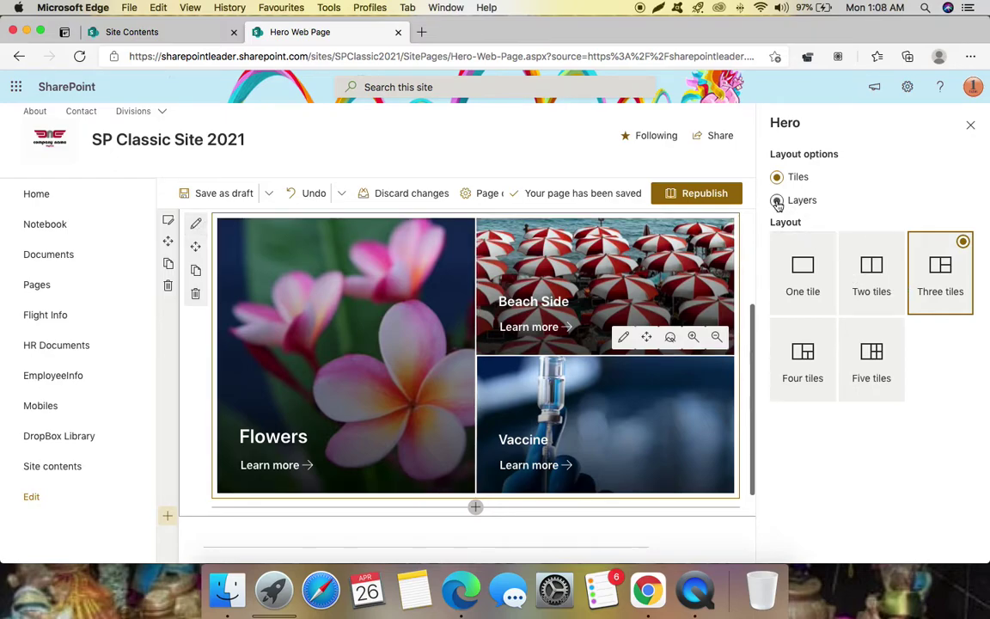
click(777, 201)
scroll(435, 380, down, 10)
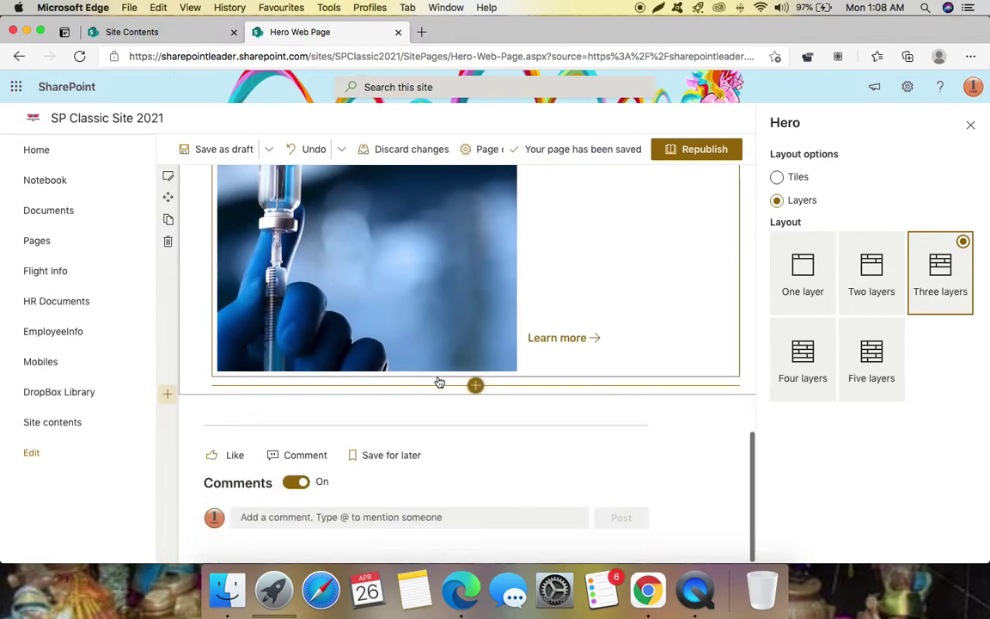
scroll(438, 382, up, 3)
scroll(438, 381, up, 1)
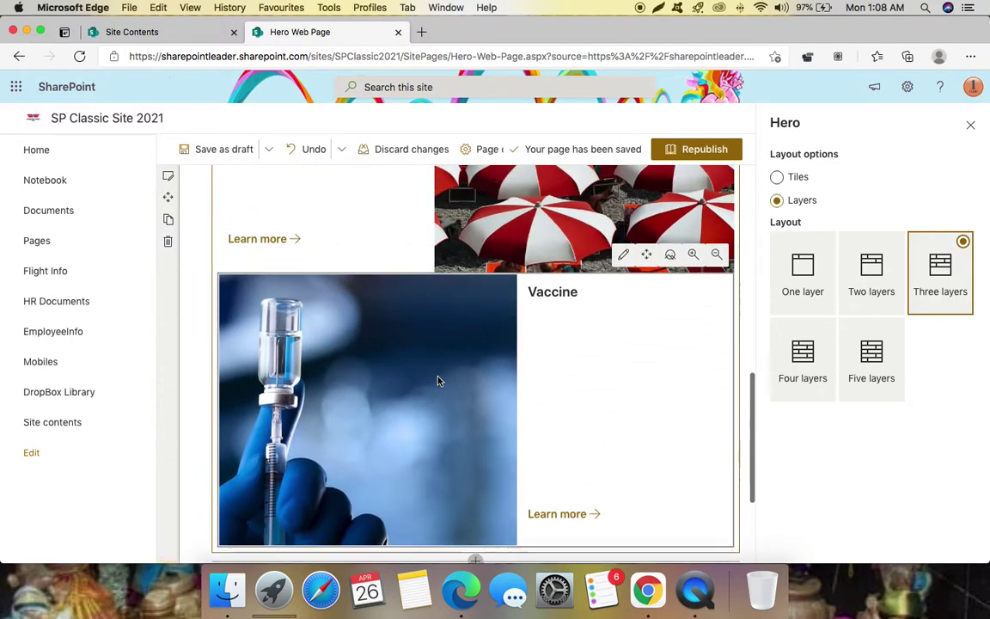
Step: Try the Hero web part with the Two layers and One layer layouts
click(895, 243)
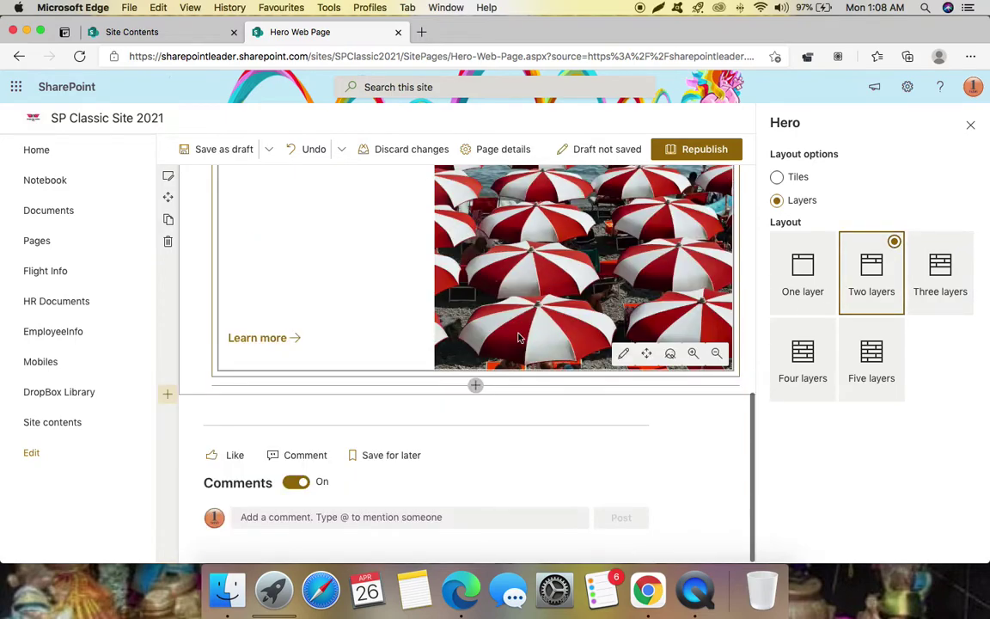
scroll(519, 338, up, 3)
scroll(518, 338, down, 1)
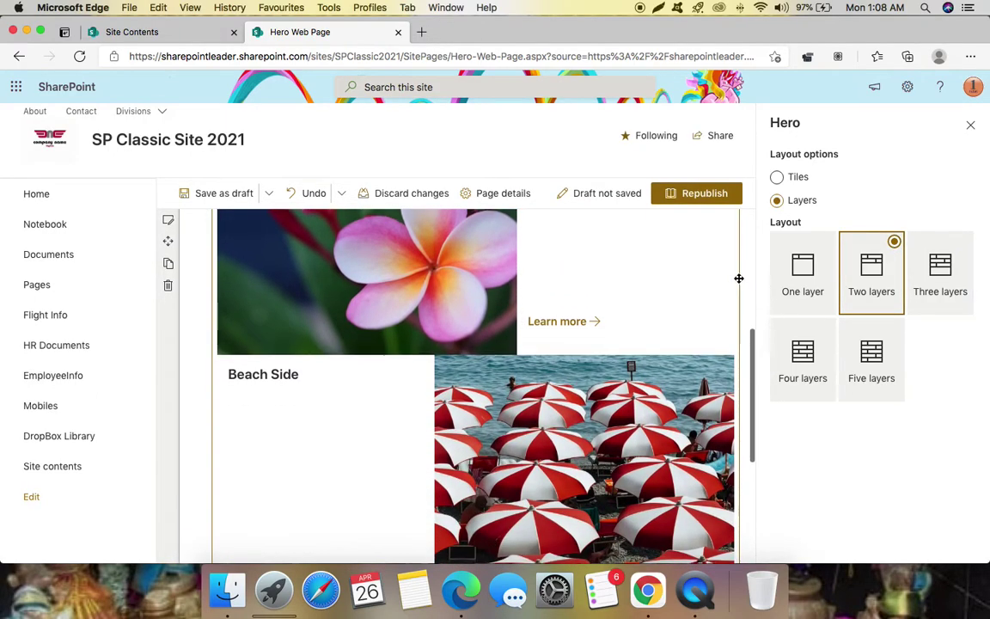
click(824, 243)
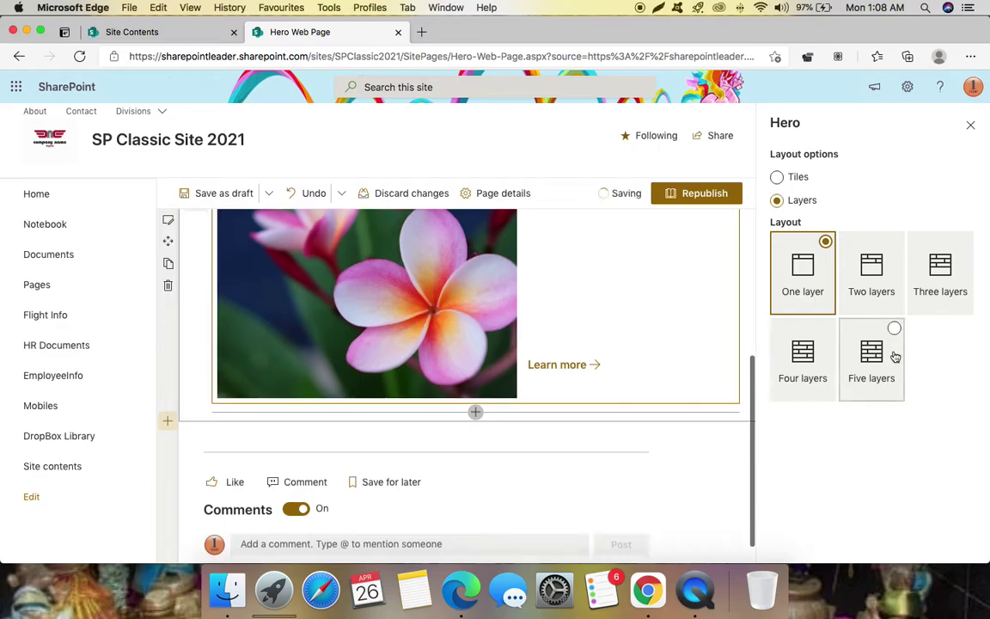
Step: Set the Hero web part's layout to Four layers and review the layers down to Water Plants
click(827, 330)
scroll(503, 421, down, 10)
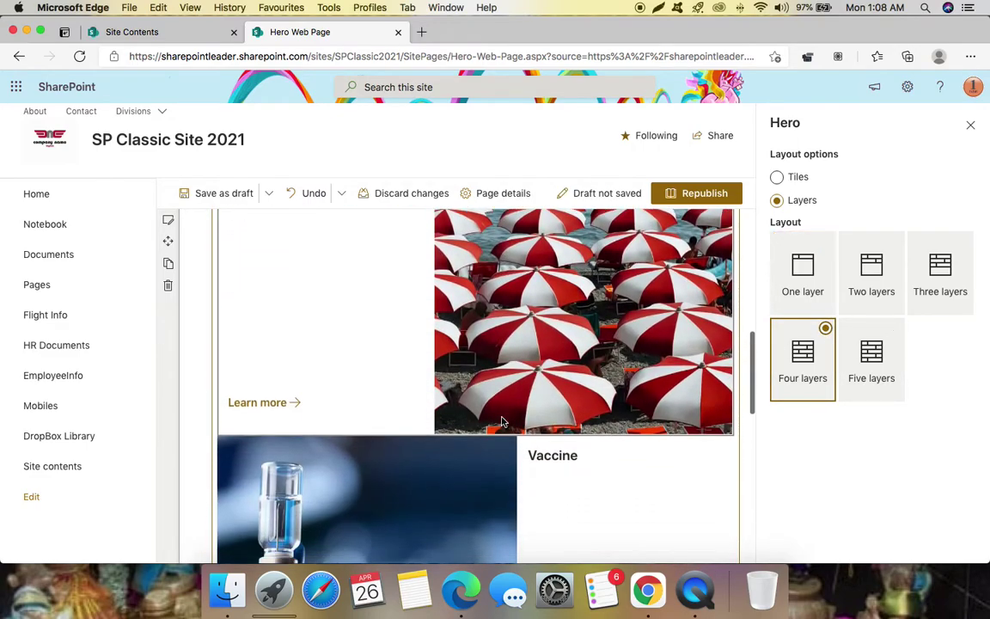
scroll(503, 421, down, 3)
scroll(499, 447, up, 2)
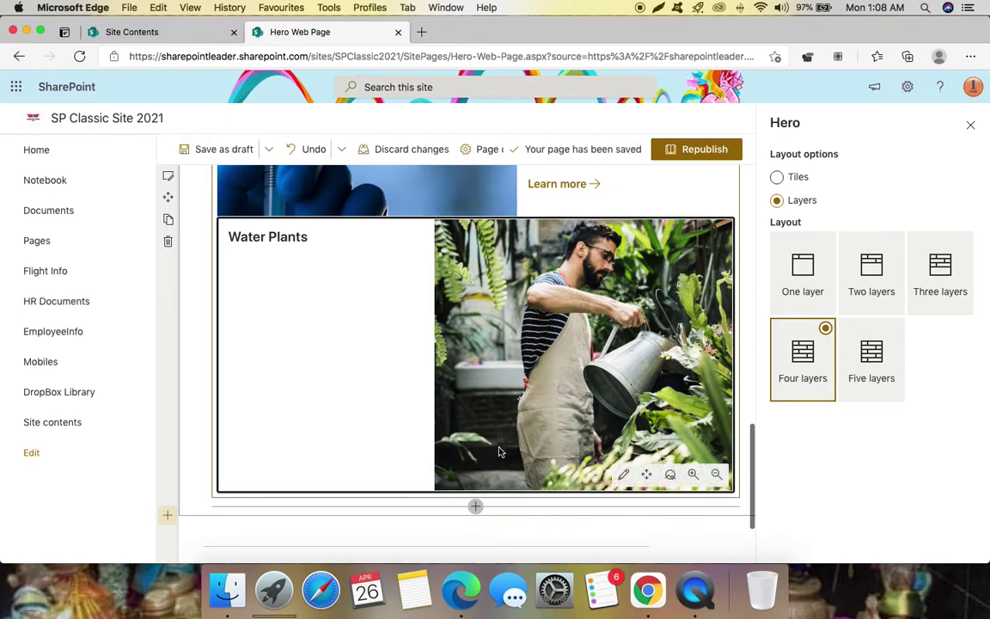
Step: Turn on the topic heading for the Water Plants layer of the Hero web part
click(625, 474)
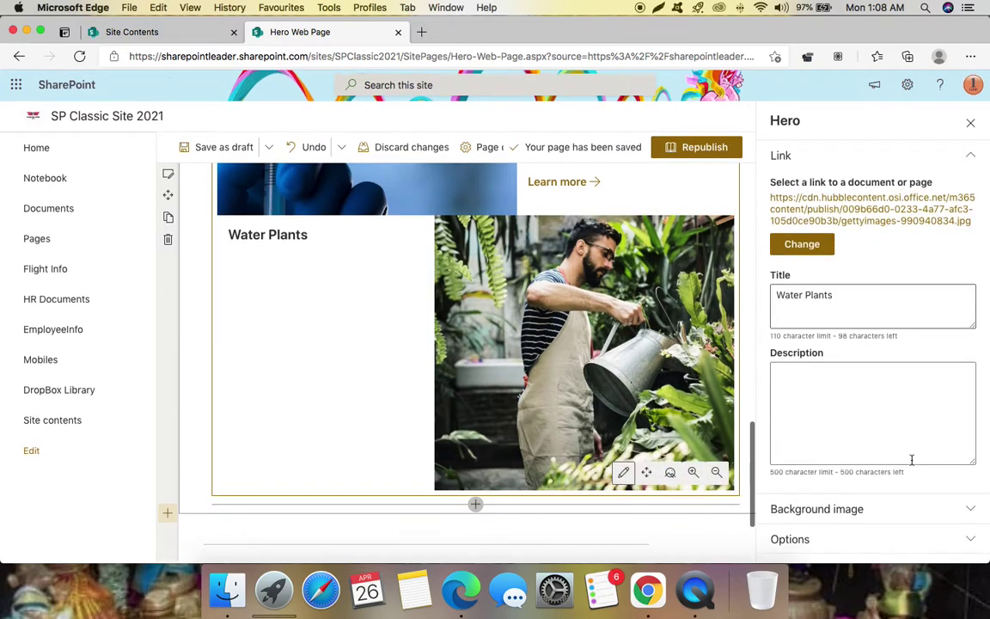
click(919, 543)
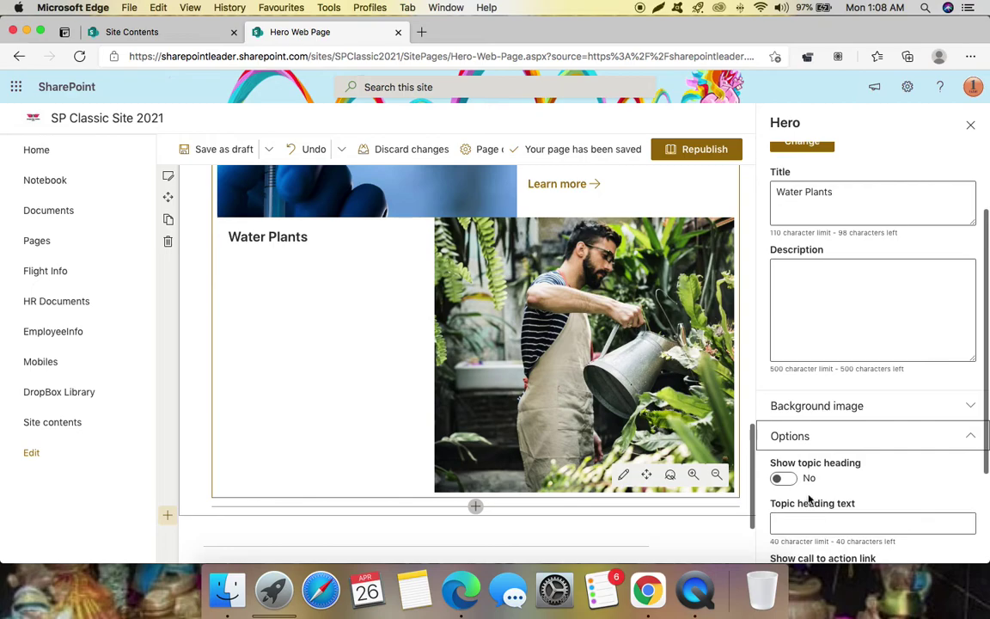
click(784, 479)
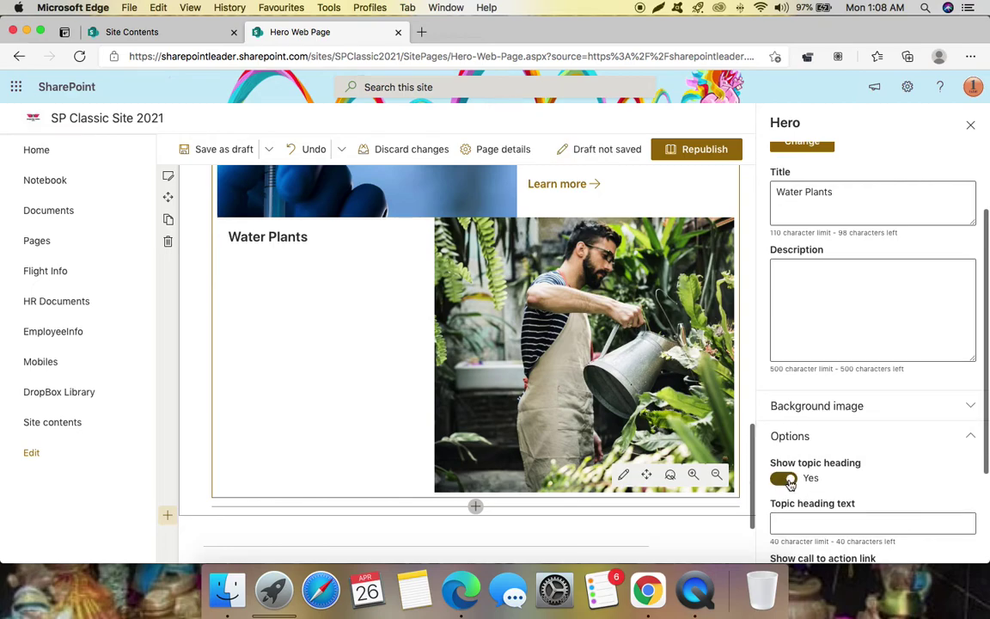
scroll(928, 241, up, 5)
click(970, 124)
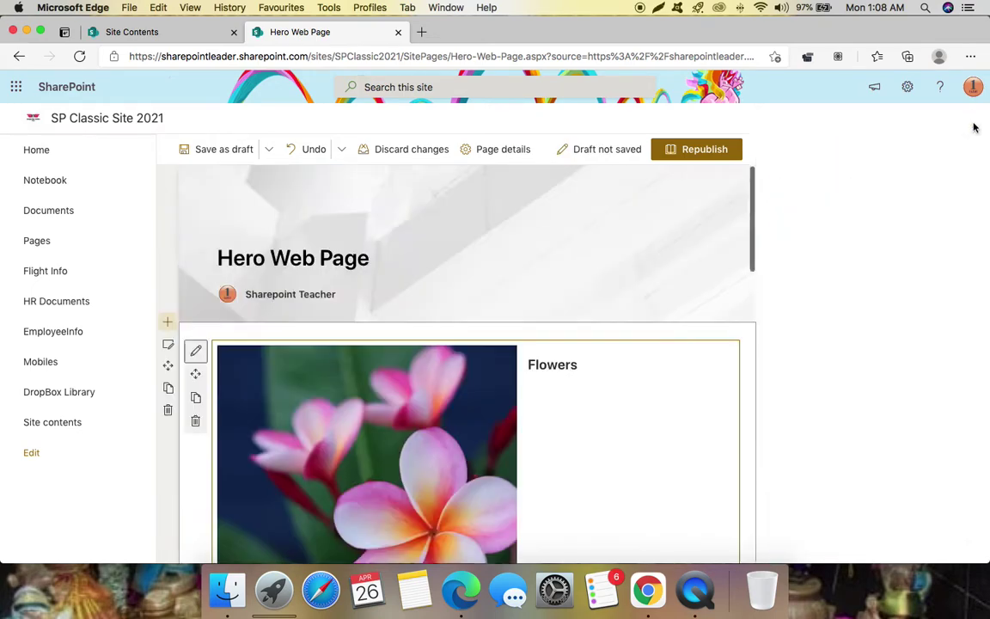
Step: Show the call to action link on the Water Plants layer
scroll(666, 310, down, 3)
scroll(666, 309, up, 3)
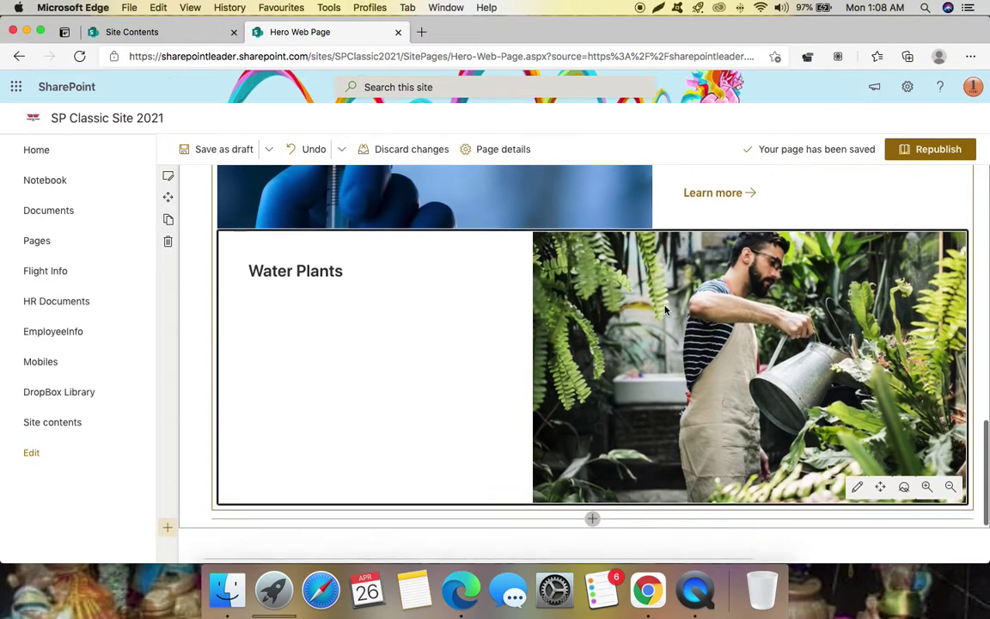
click(857, 494)
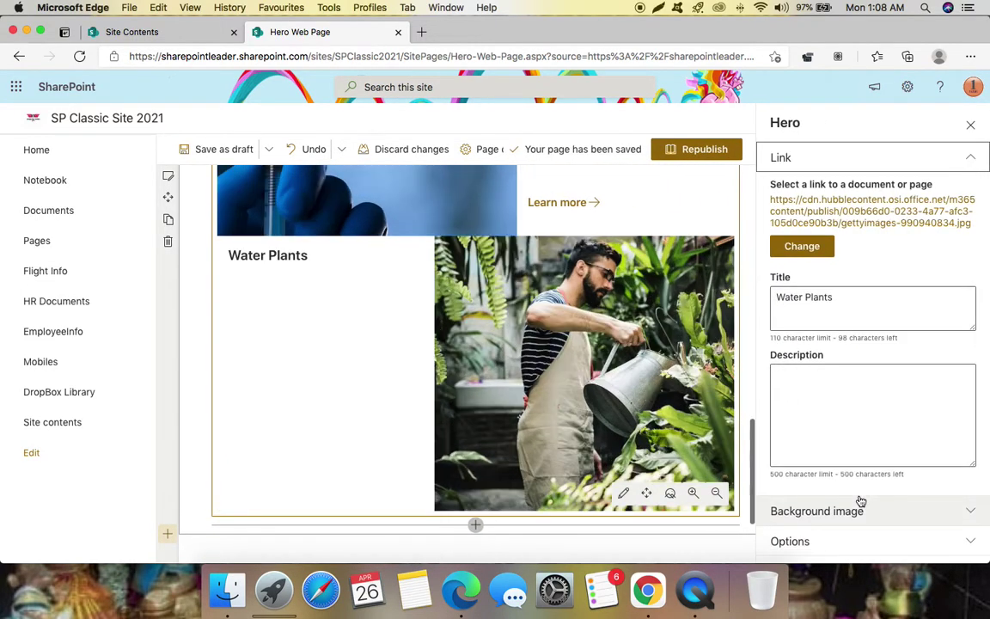
click(857, 542)
scroll(858, 516, down, 3)
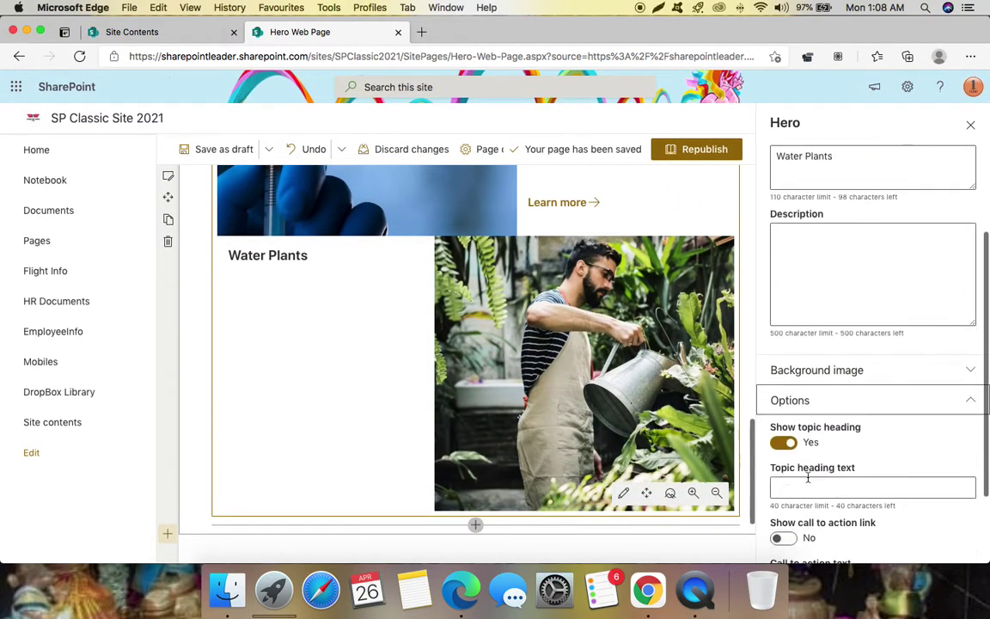
scroll(815, 485, down, 1)
click(784, 497)
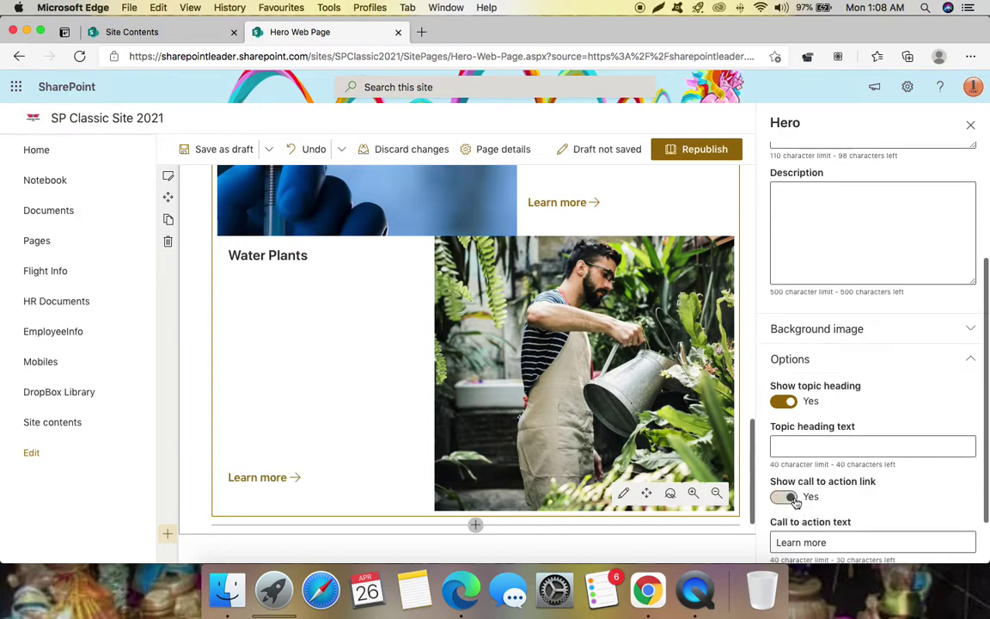
scroll(868, 495, down, 2)
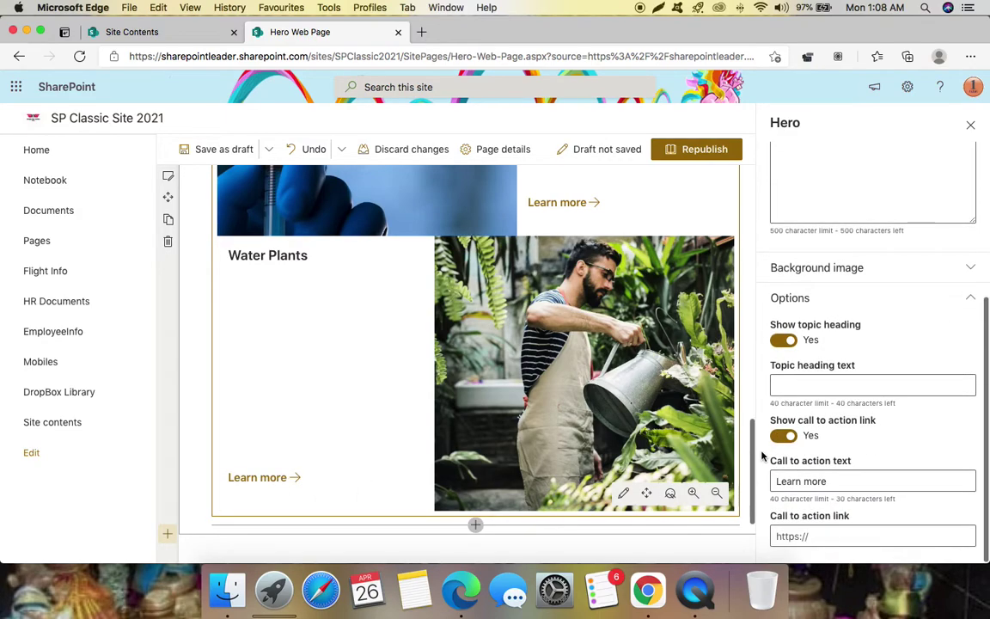
click(974, 128)
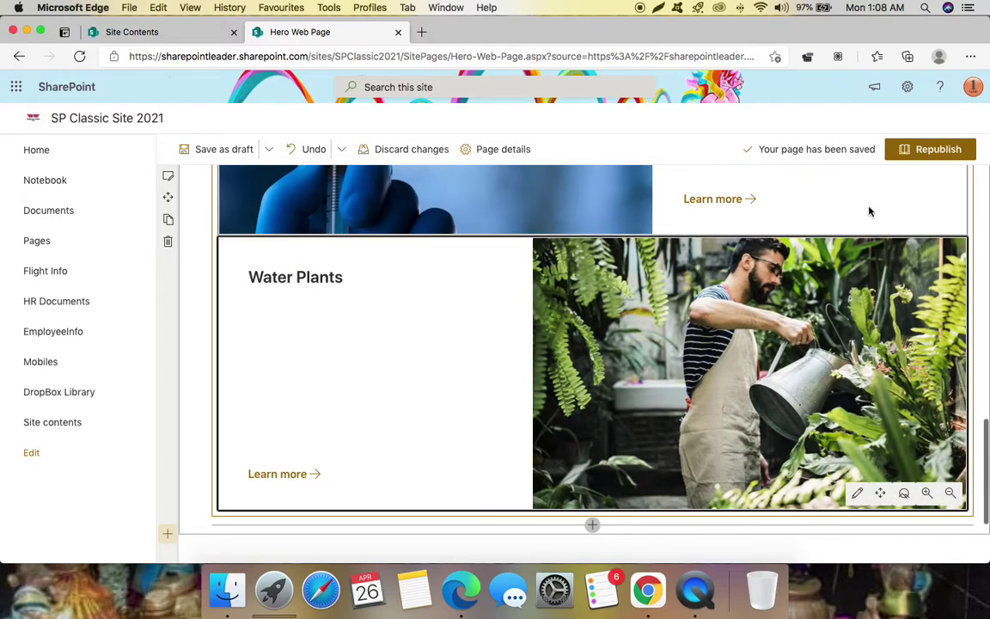
Step: Set the Hero web part's layout to Five layers
scroll(869, 217, up, 10)
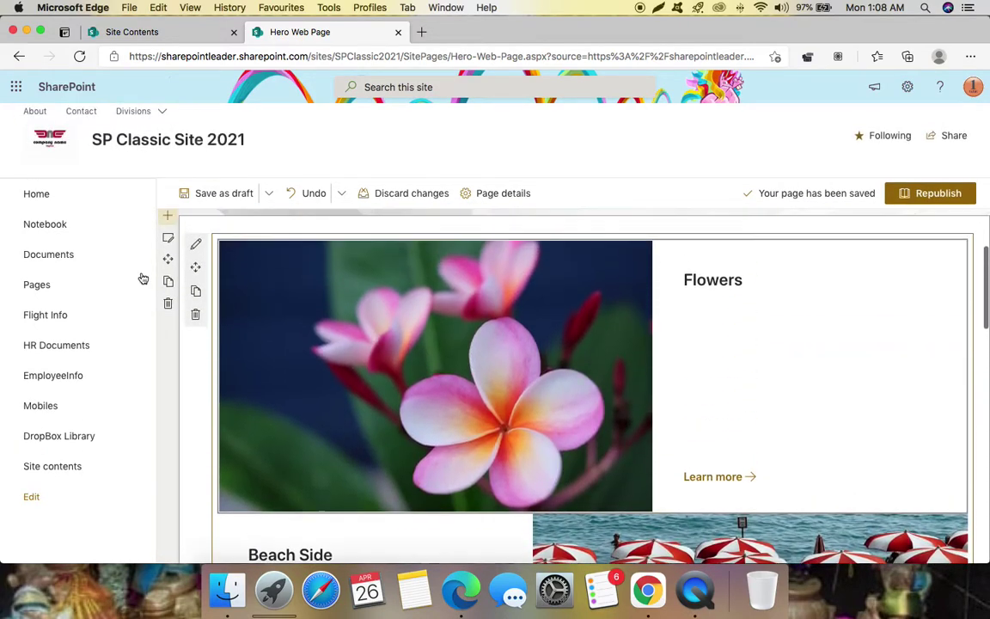
click(199, 272)
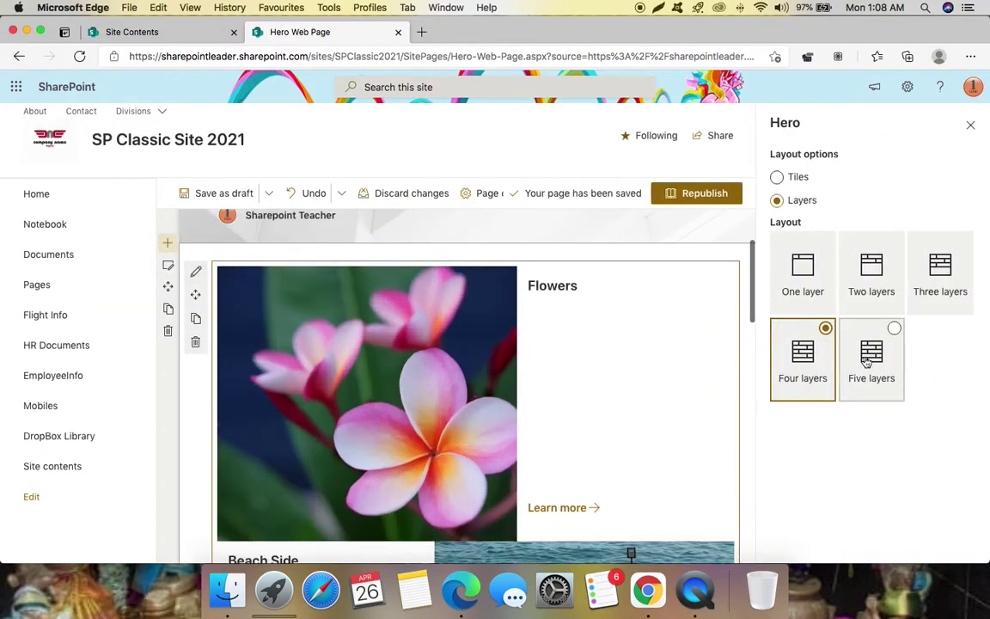
click(894, 332)
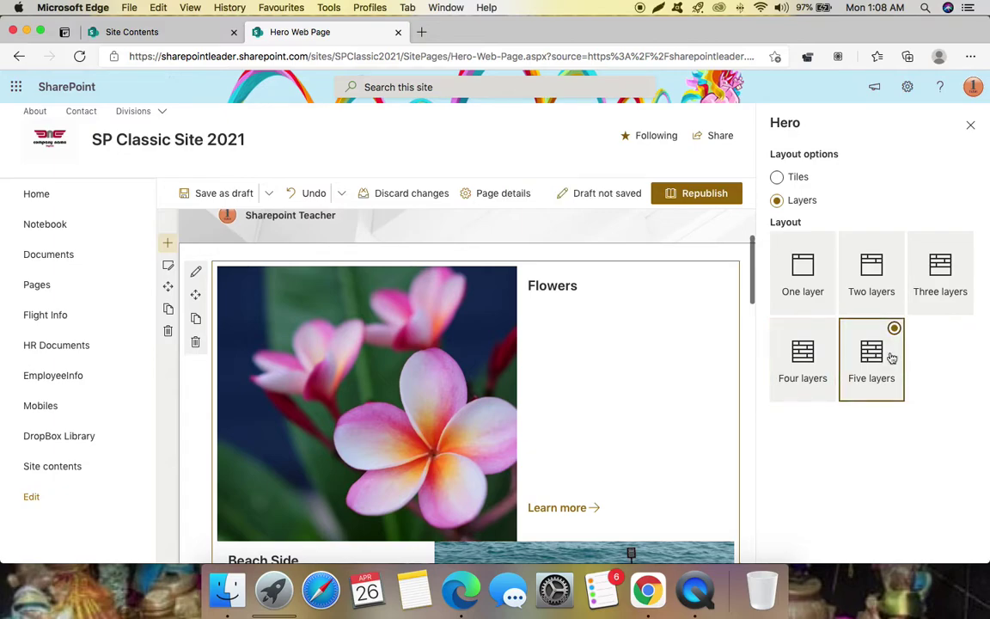
click(975, 126)
Step: Show the topic heading and the call to action link on the Doctors layer
scroll(729, 365, down, 15)
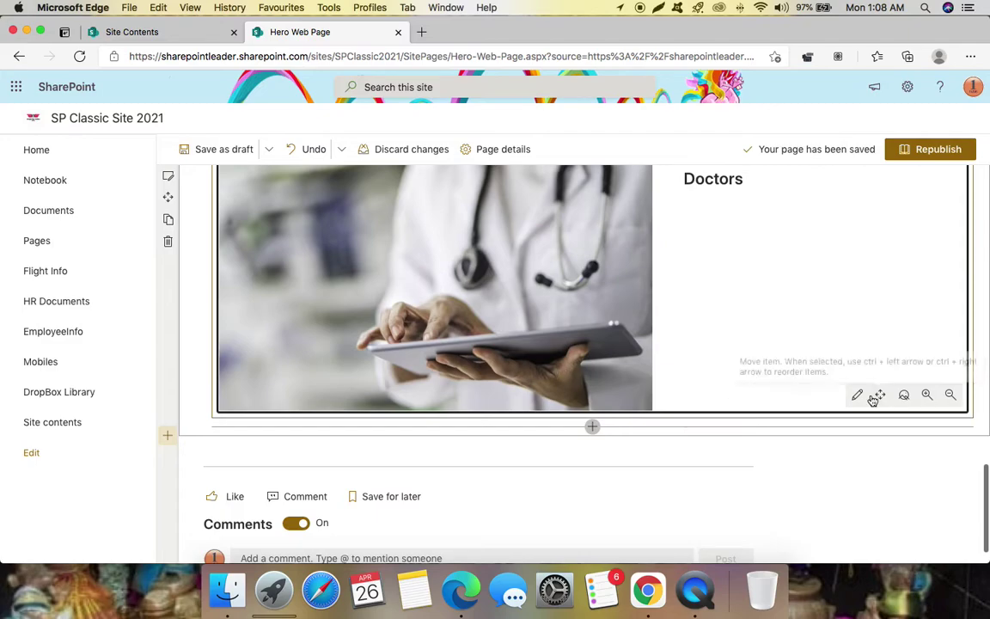
click(856, 395)
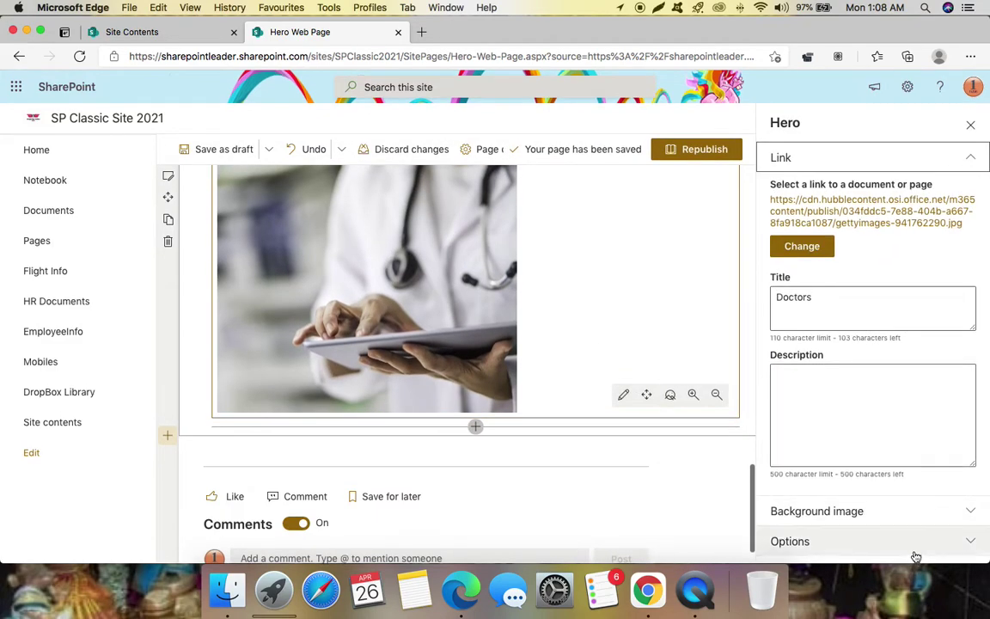
click(912, 543)
scroll(907, 515, down, 4)
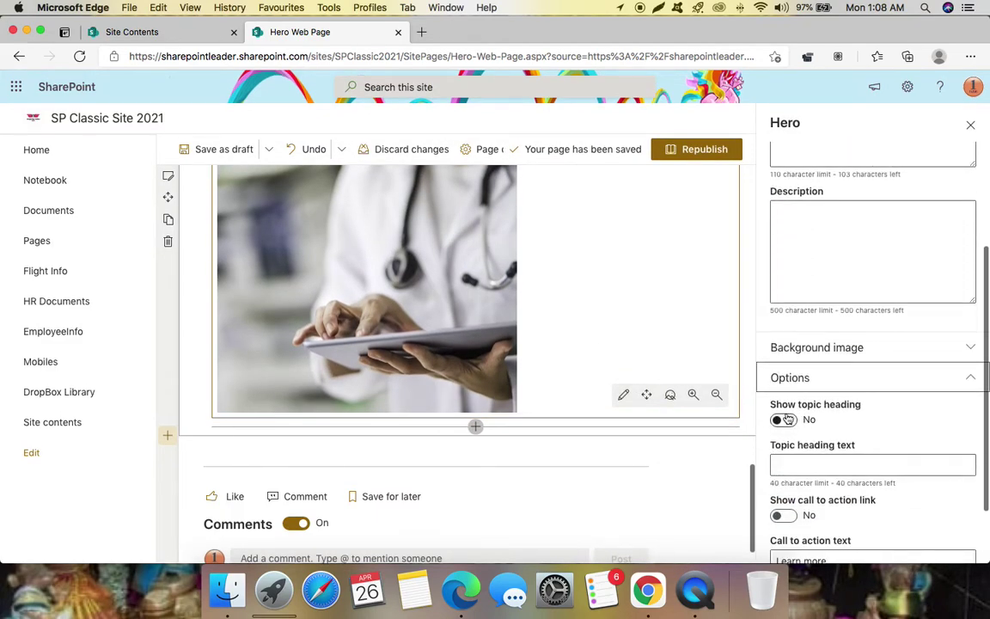
click(786, 420)
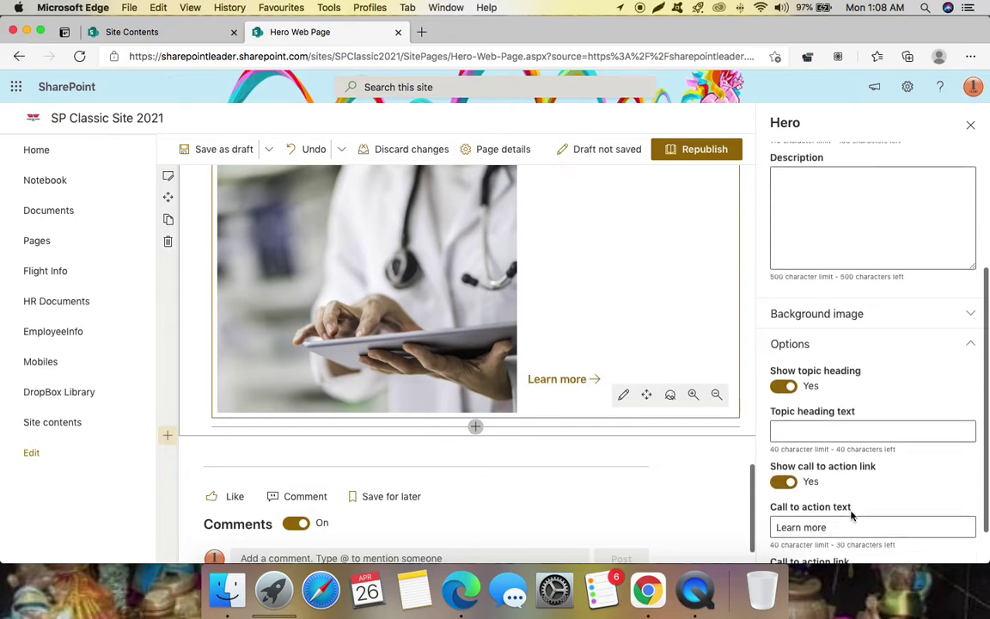
click(537, 267)
scroll(537, 267, up, 3)
scroll(537, 265, down, 1)
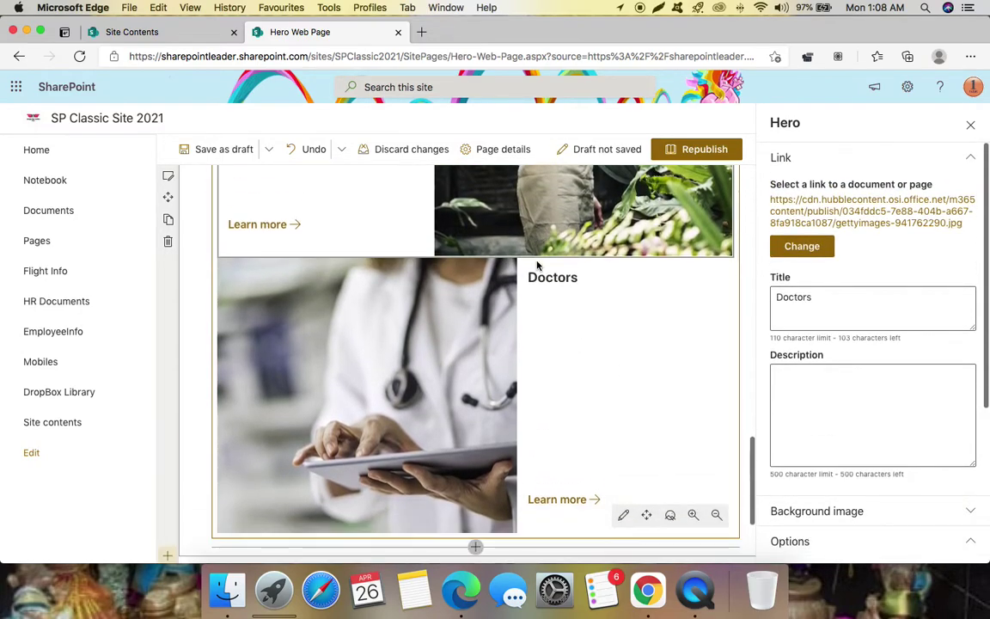
click(972, 128)
Step: Republish the Hero Web Page and review its layers on the published page
scroll(607, 277, up, 10)
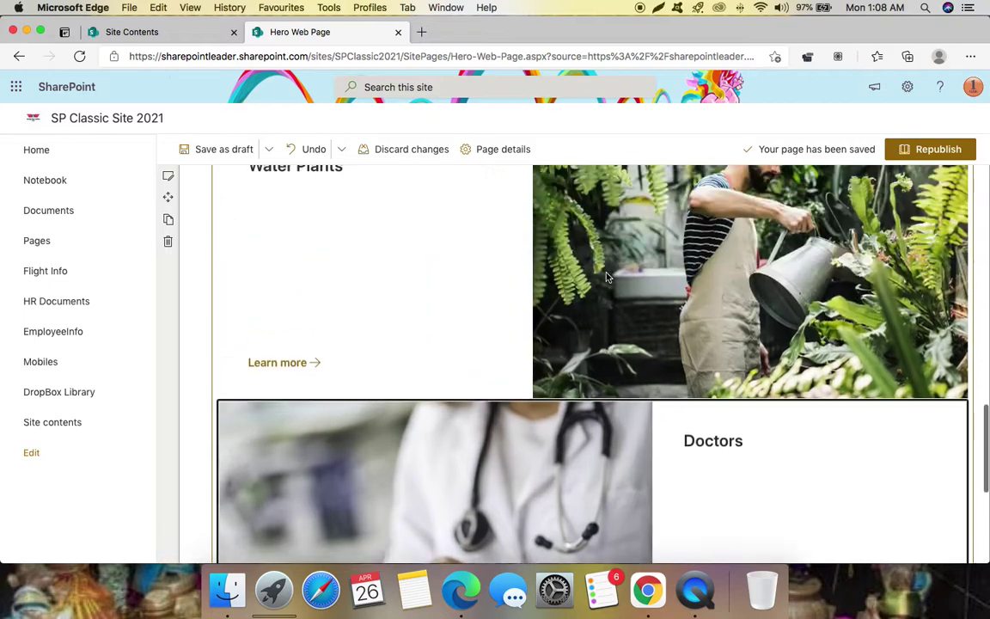
scroll(607, 277, up, 10)
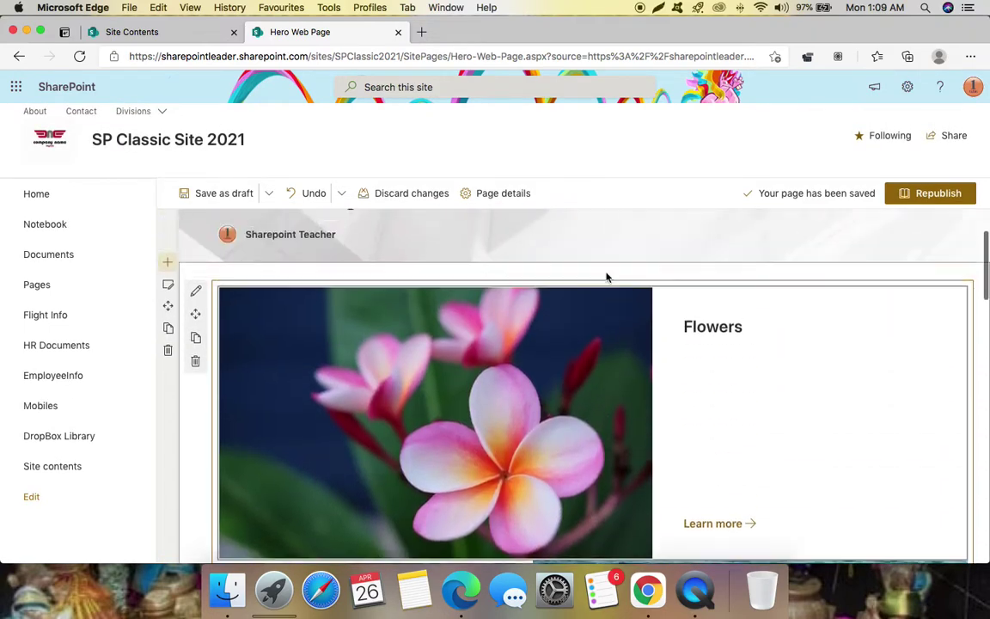
click(928, 195)
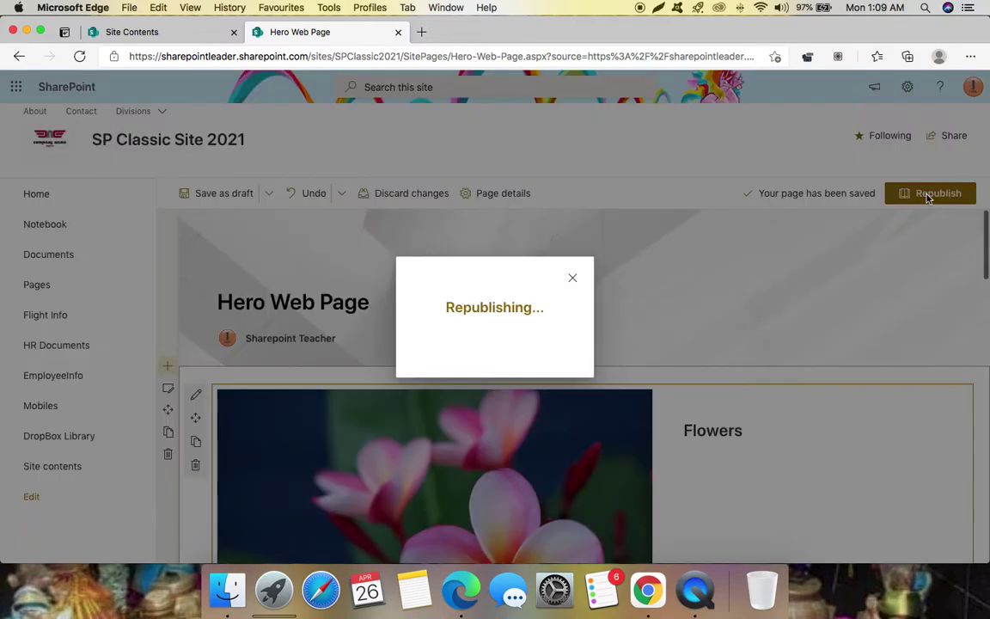
scroll(555, 315, down, 20)
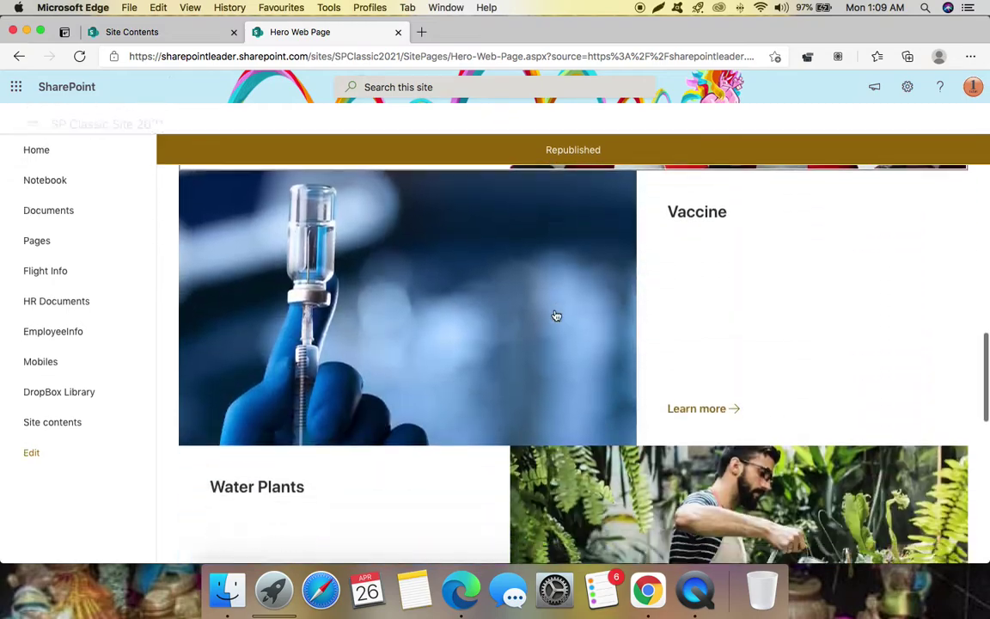
scroll(556, 316, up, 5)
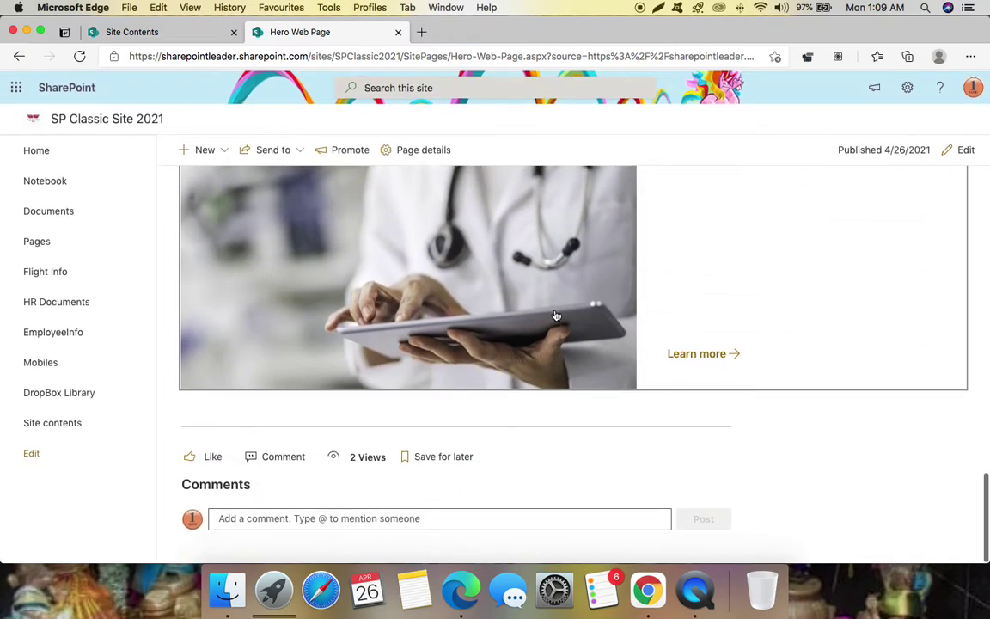
scroll(556, 317, up, 10)
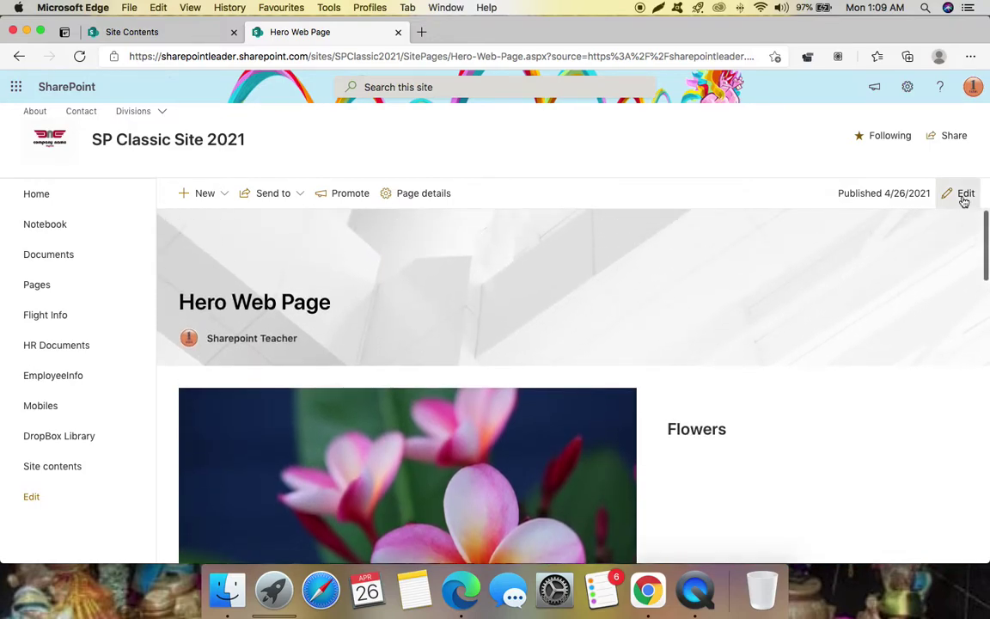
Step: Reopen the page for editing and switch the Hero web part's layout option to Tiles
click(964, 194)
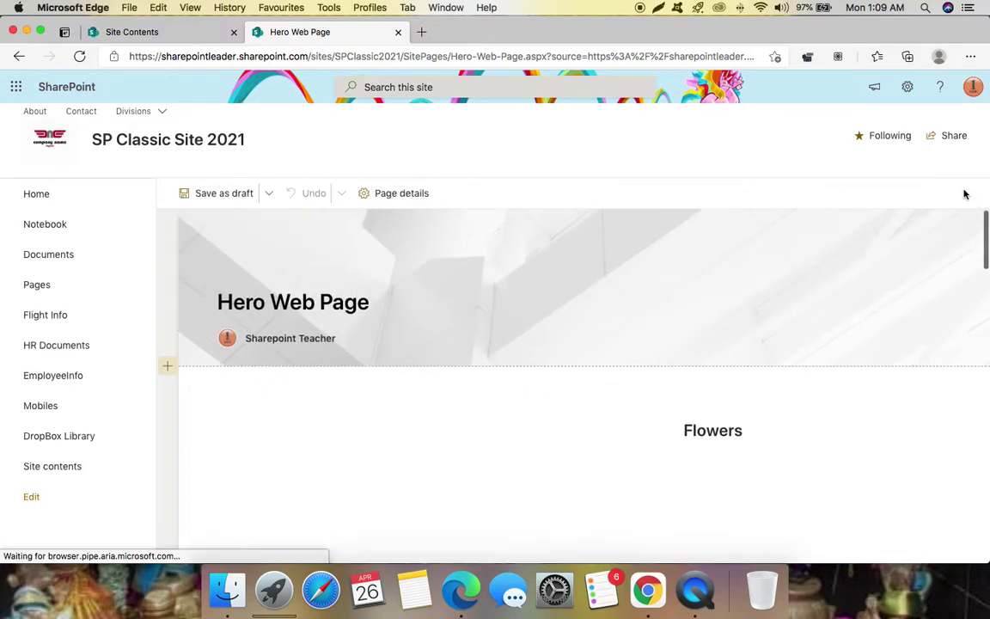
scroll(799, 320, down, 3)
scroll(800, 323, down, 1)
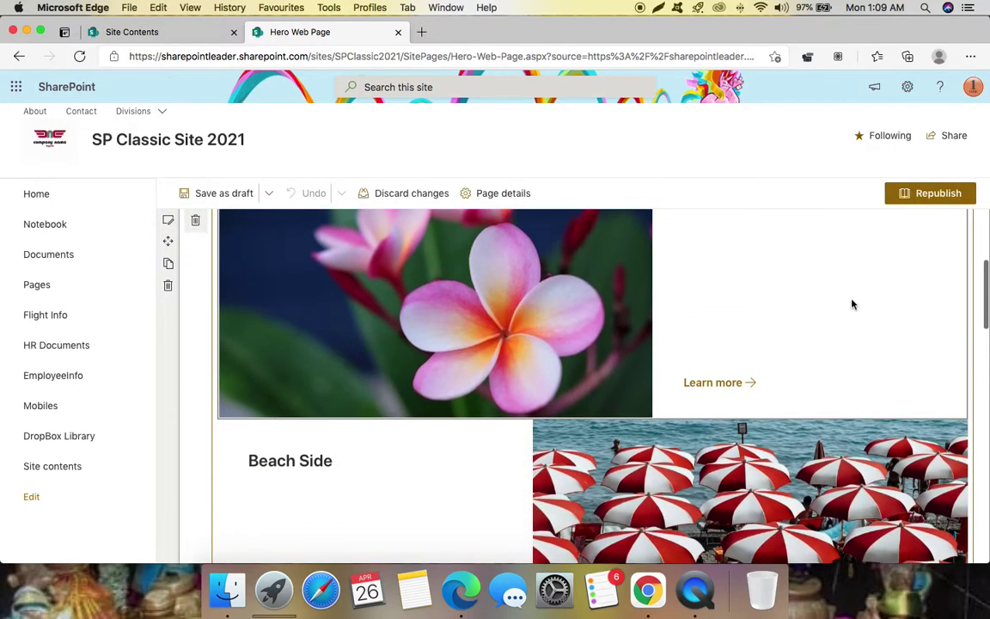
scroll(258, 290, up, 5)
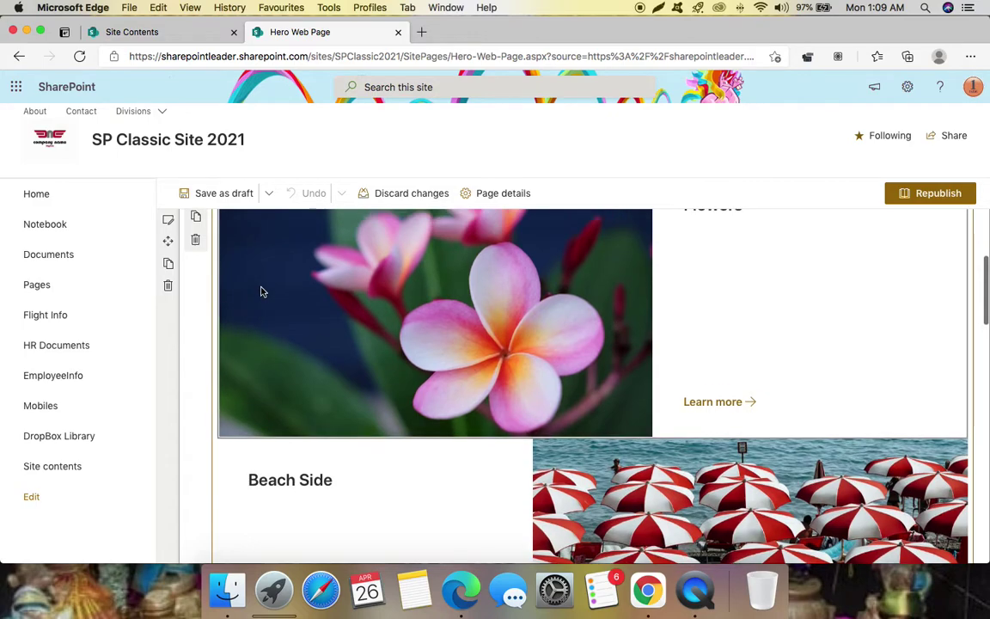
click(204, 368)
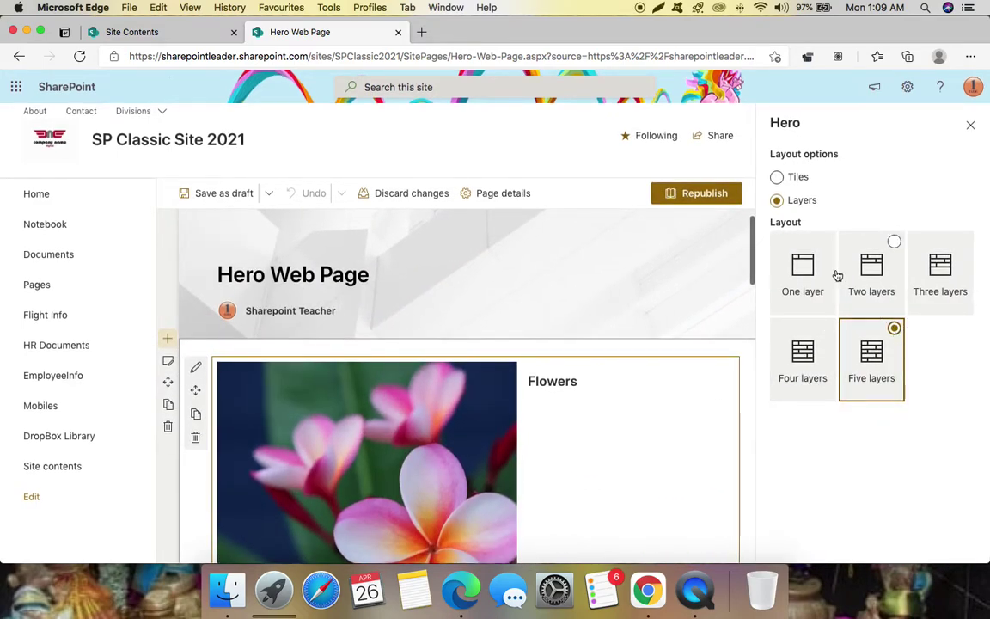
click(779, 178)
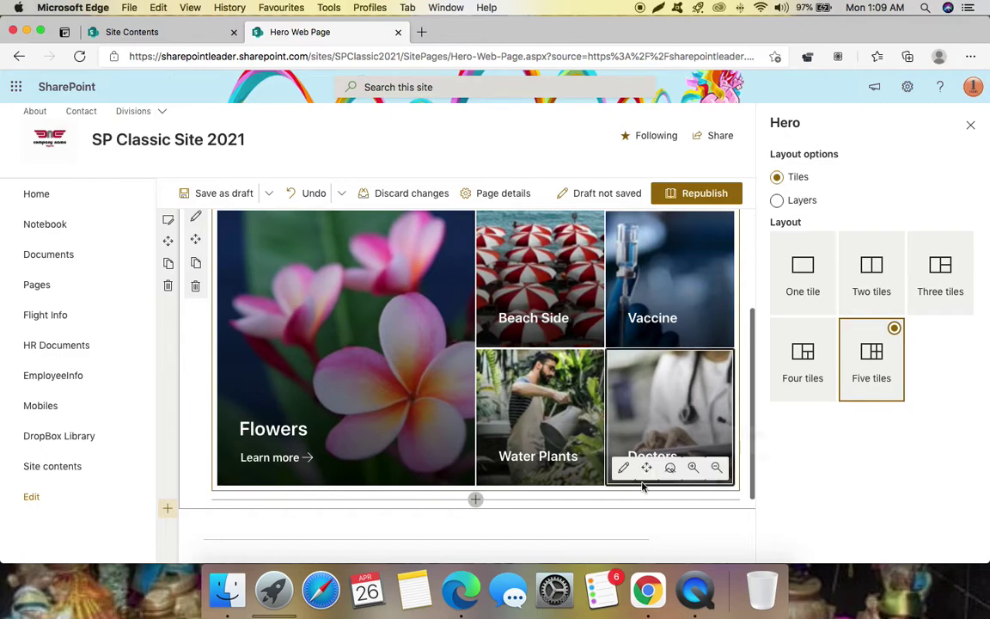
Step: Try a color block as the Doctors tile's background, and restore the auto-selected image
click(625, 467)
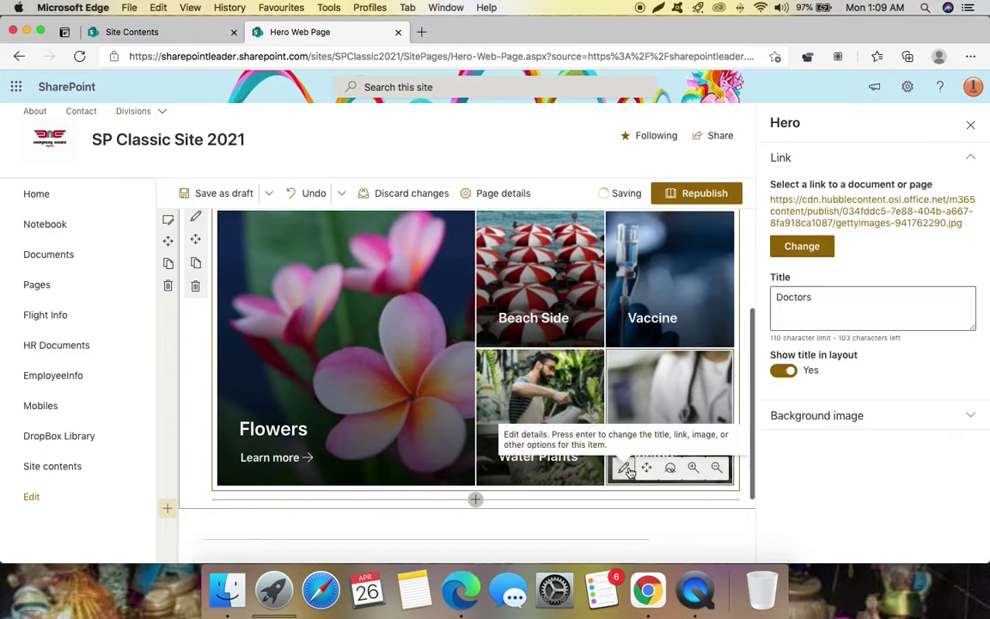
click(935, 416)
scroll(899, 460, down, 2)
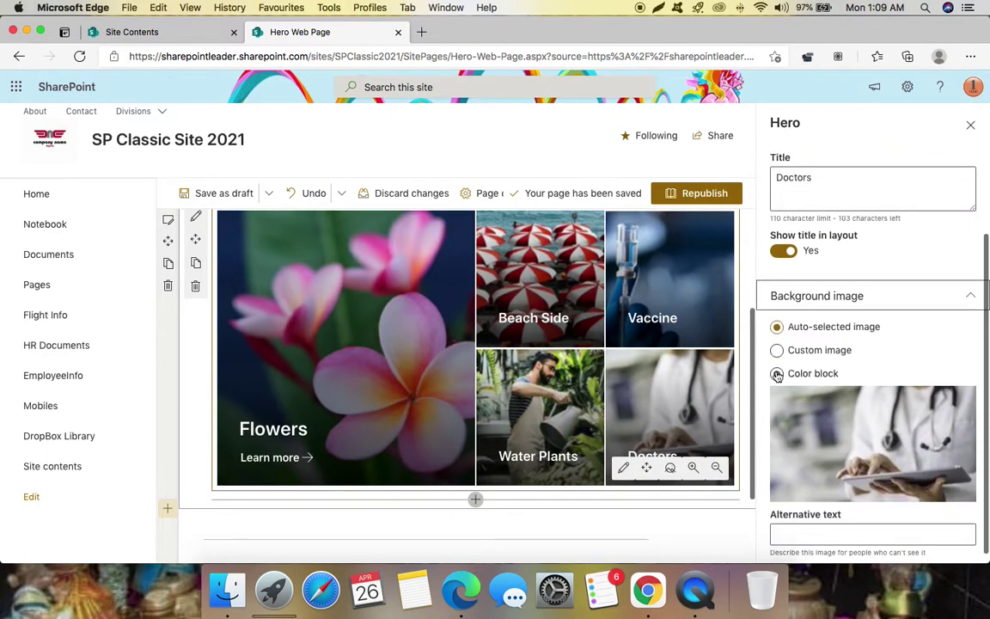
click(777, 374)
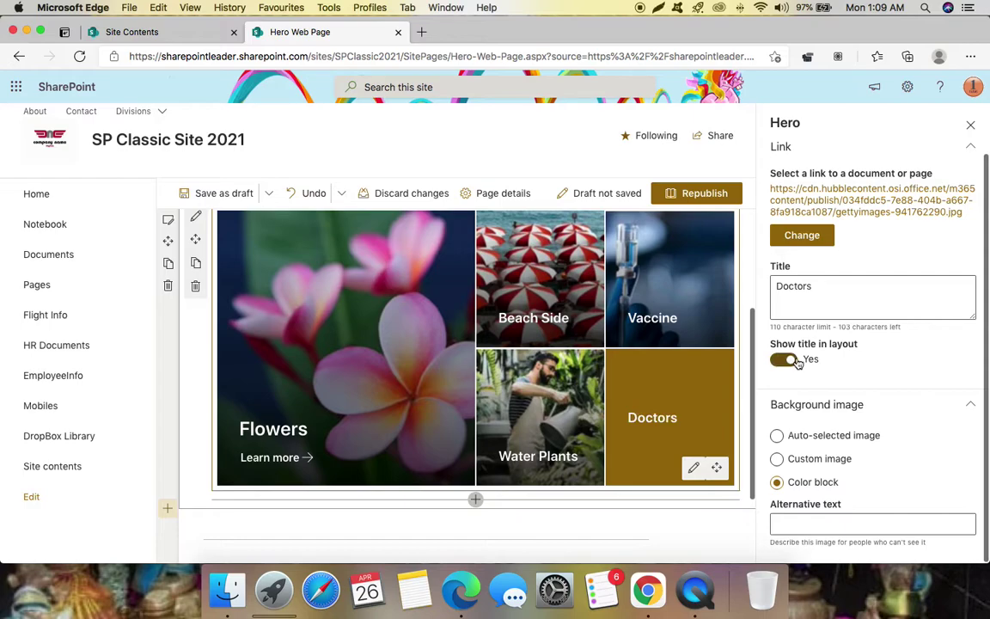
click(777, 435)
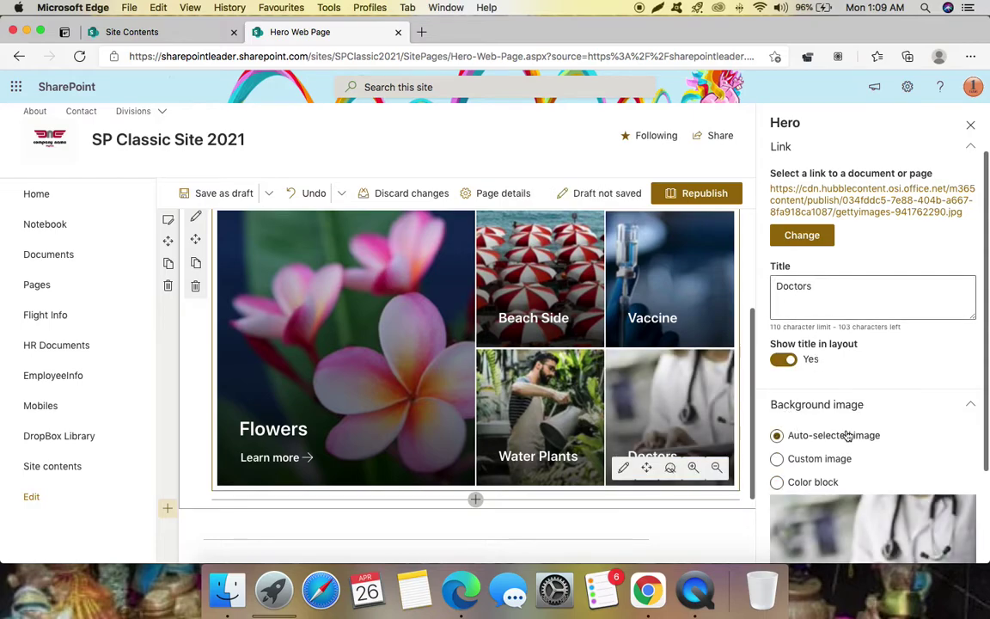
scroll(846, 434, down, 3)
scroll(846, 438, up, 3)
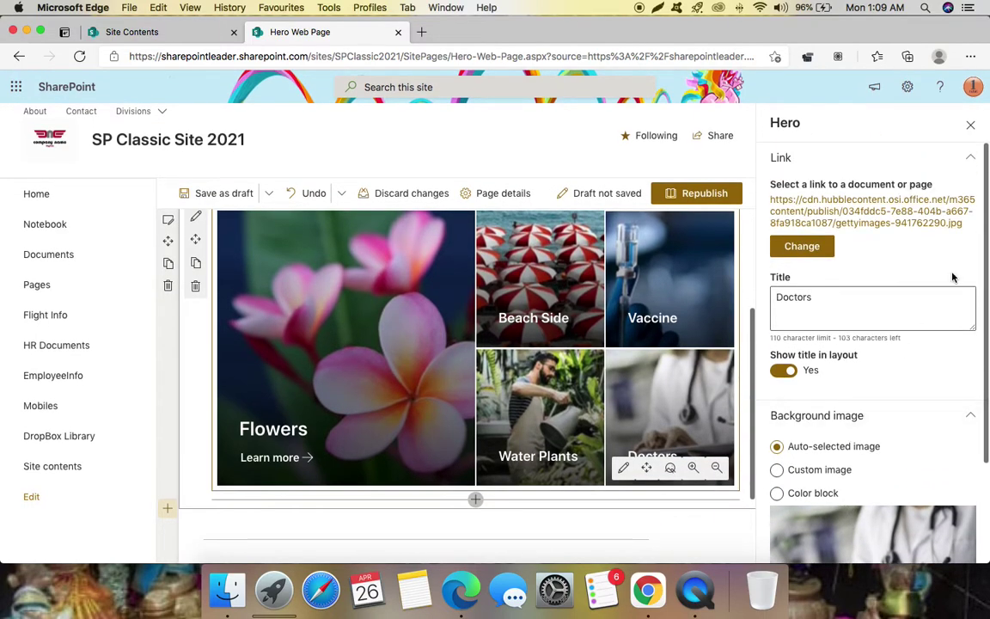
click(972, 126)
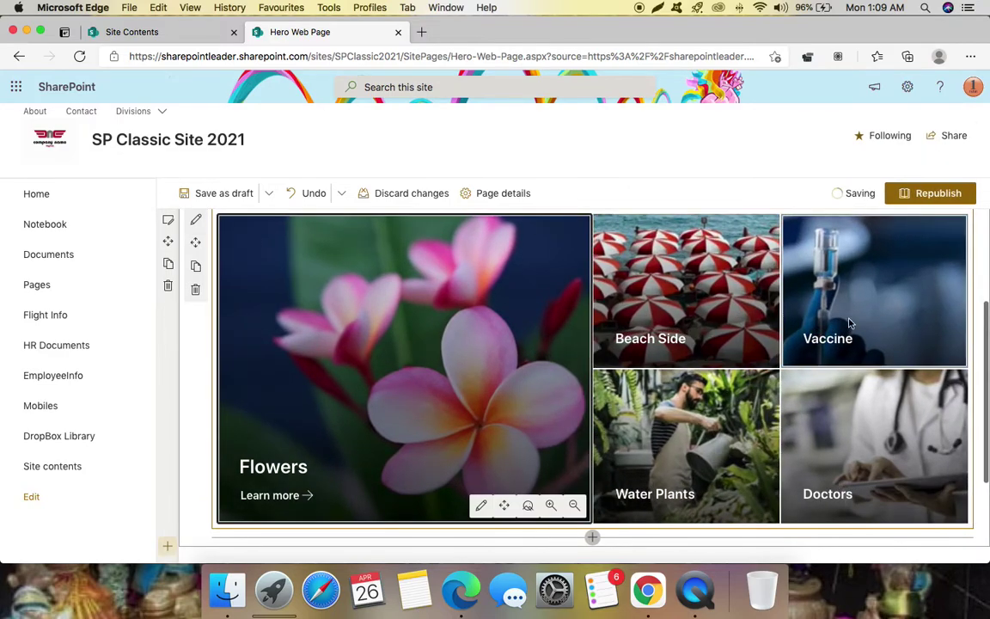
Step: Republish the Hero Web Page and review the Hero web part's five-tile layout on the published page
click(943, 197)
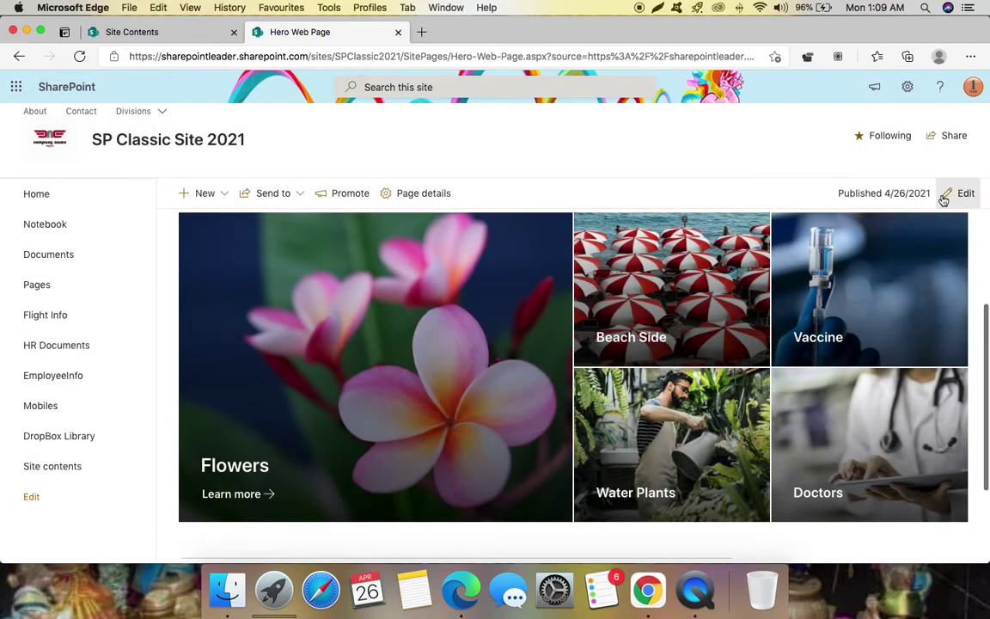
scroll(551, 311, down, 5)
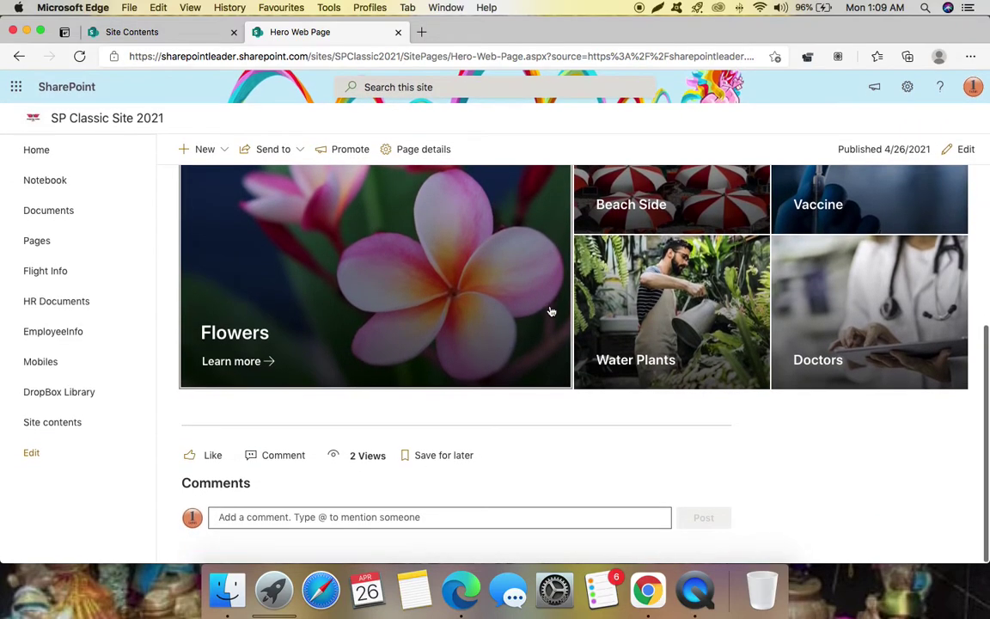
scroll(407, 291, up, 3)
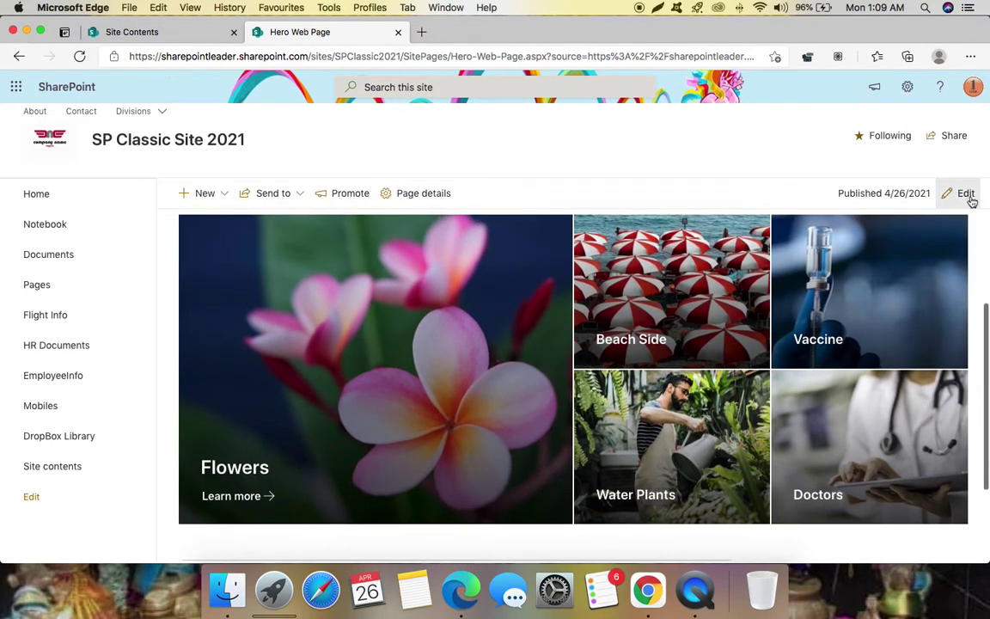
Step: Reopen the page for editing and cycle the Hero web part through its one-, two-, three- and four-tile layouts, ending on Three tiles
click(968, 196)
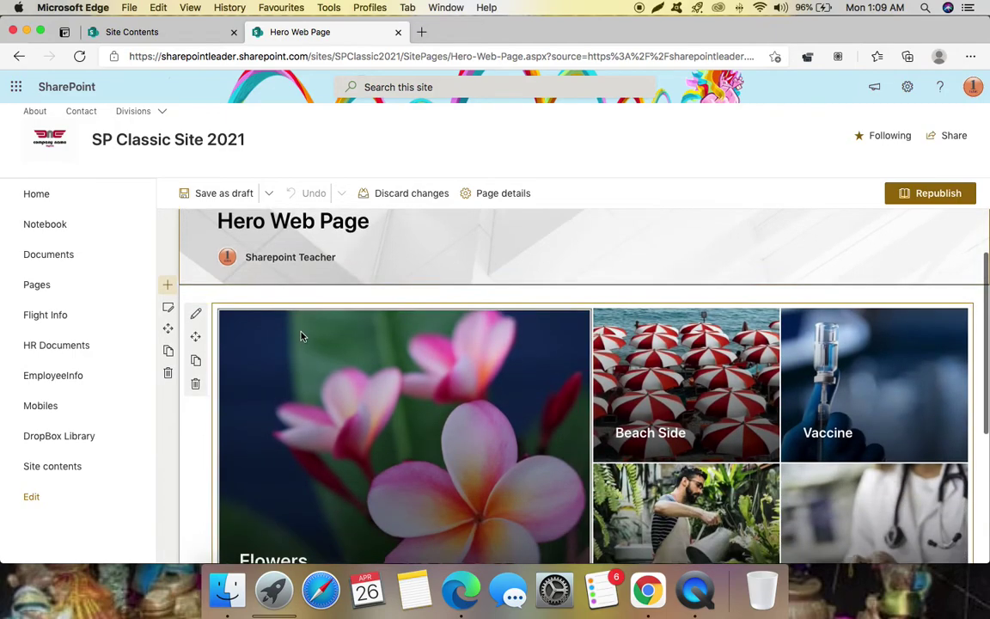
click(196, 318)
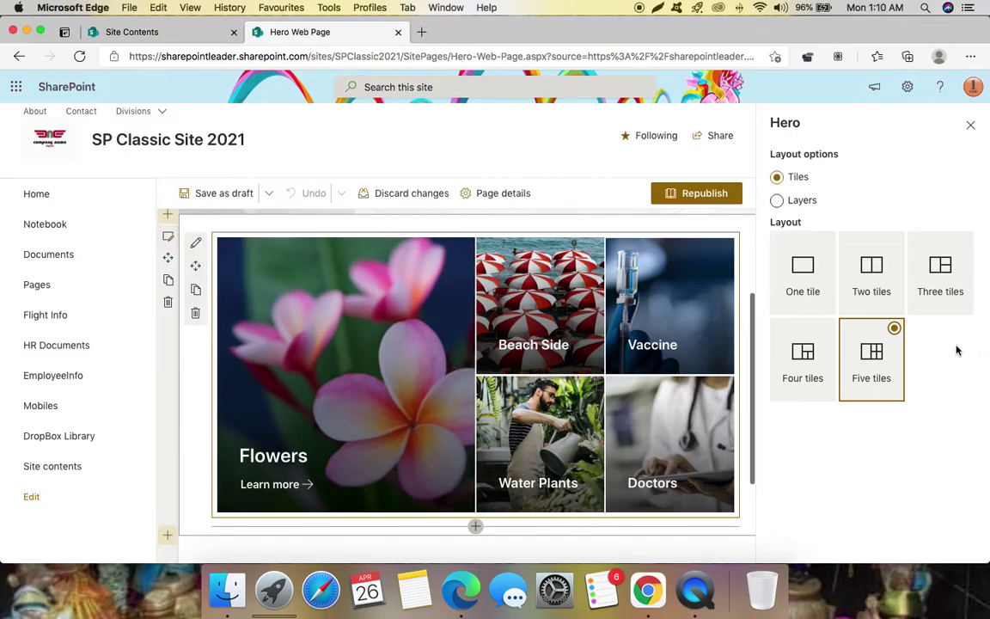
click(827, 242)
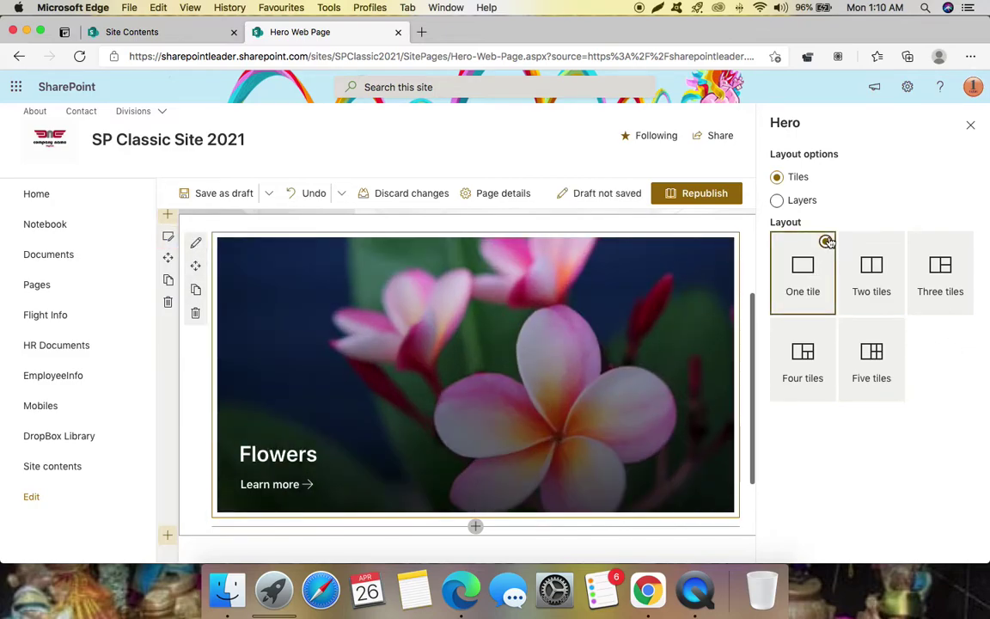
scroll(608, 380, down, 2)
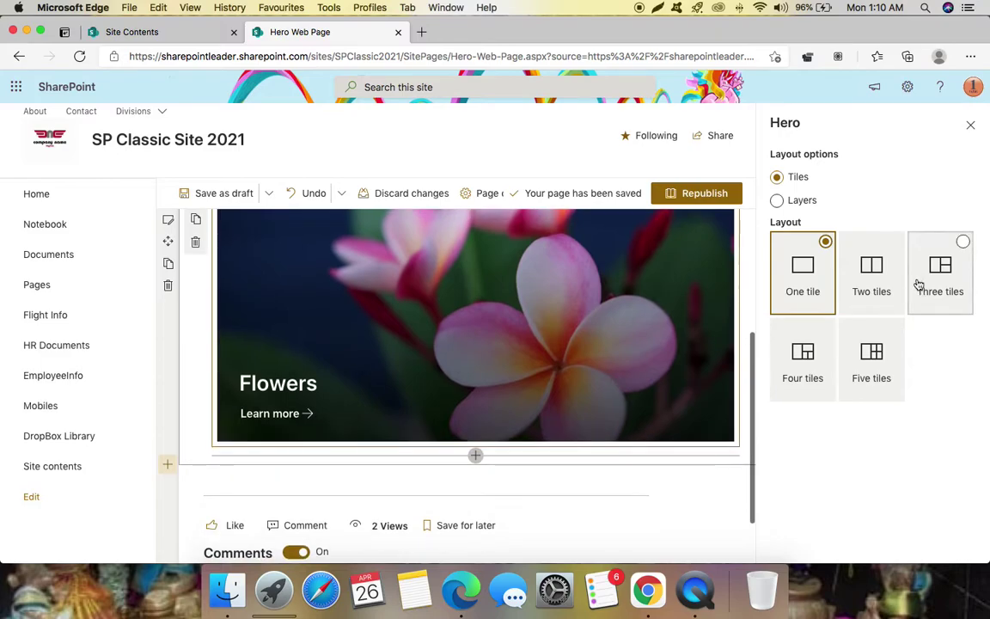
click(894, 241)
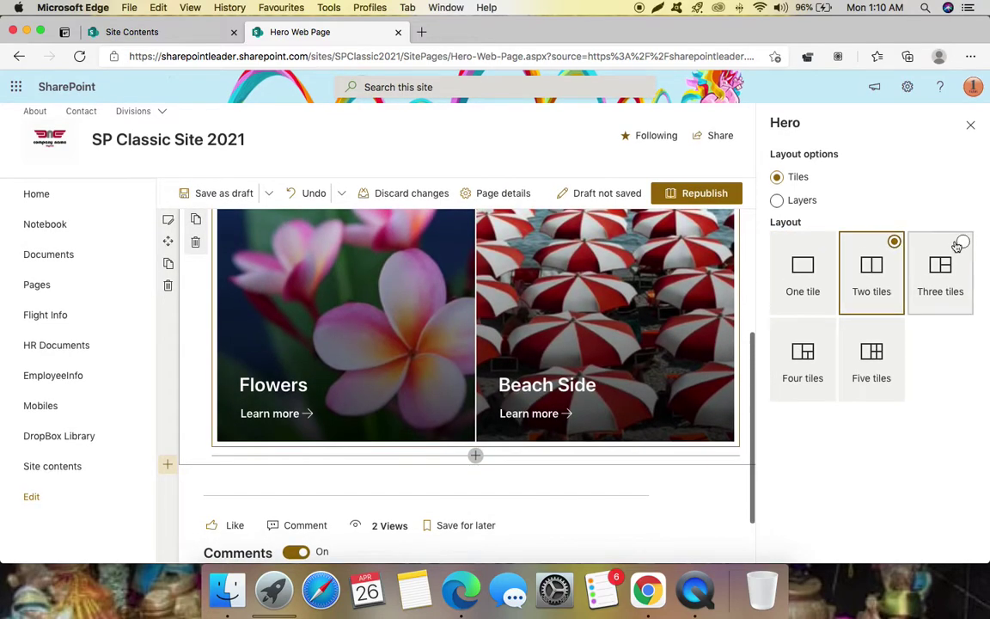
click(960, 241)
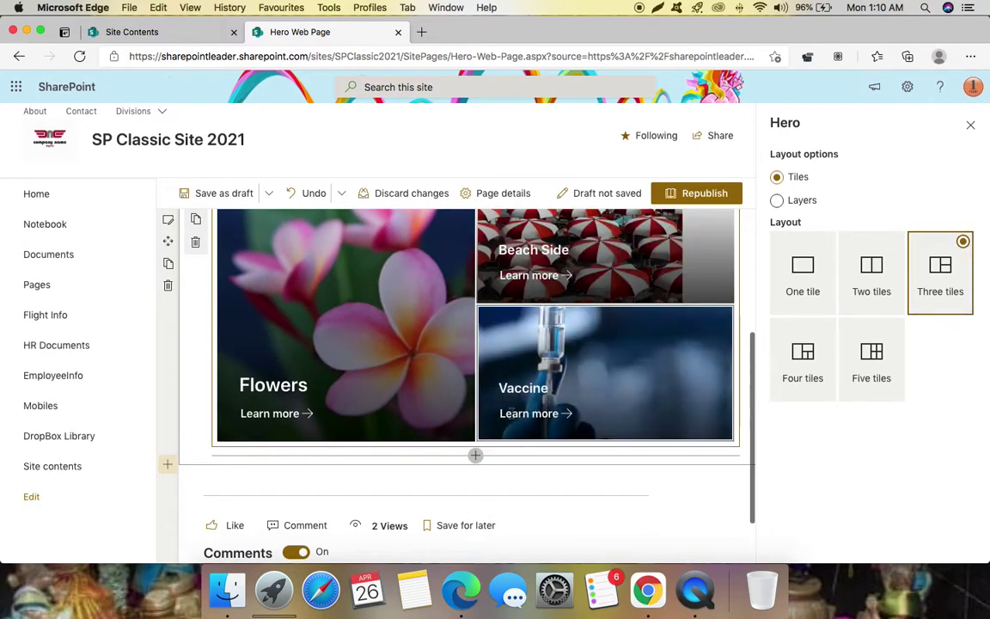
click(827, 332)
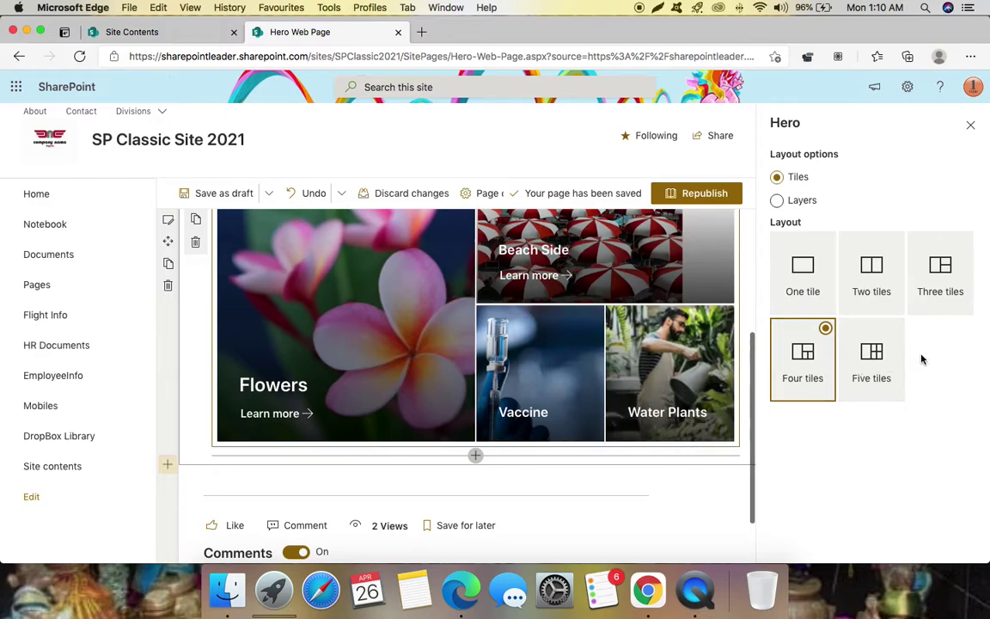
click(964, 245)
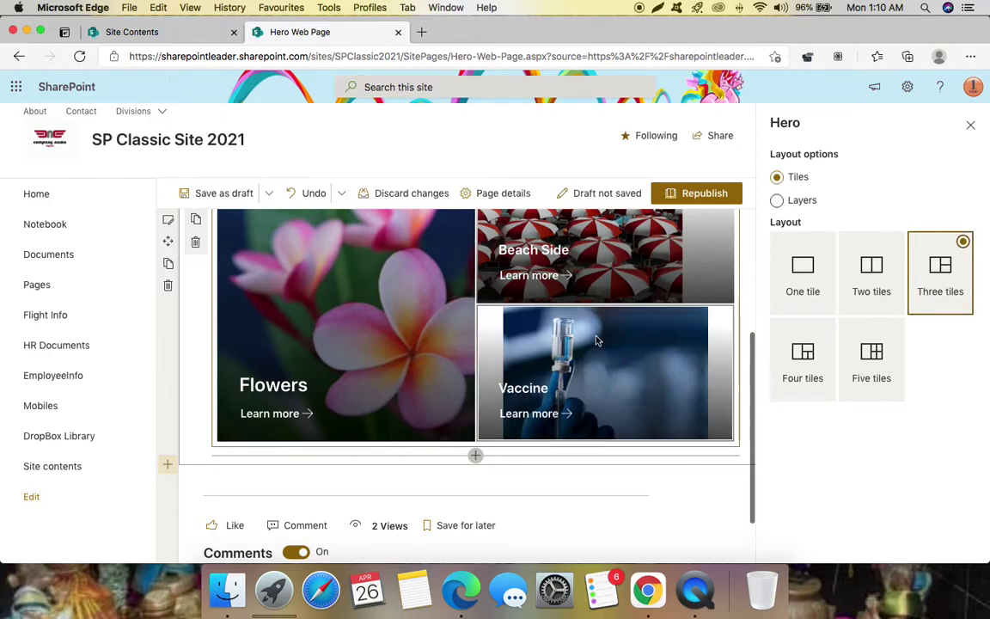
Step: Republish the page with the three-tile layout and review the Flowers, Beach Side and Vaccine tiles on the published page
scroll(532, 419, up, 3)
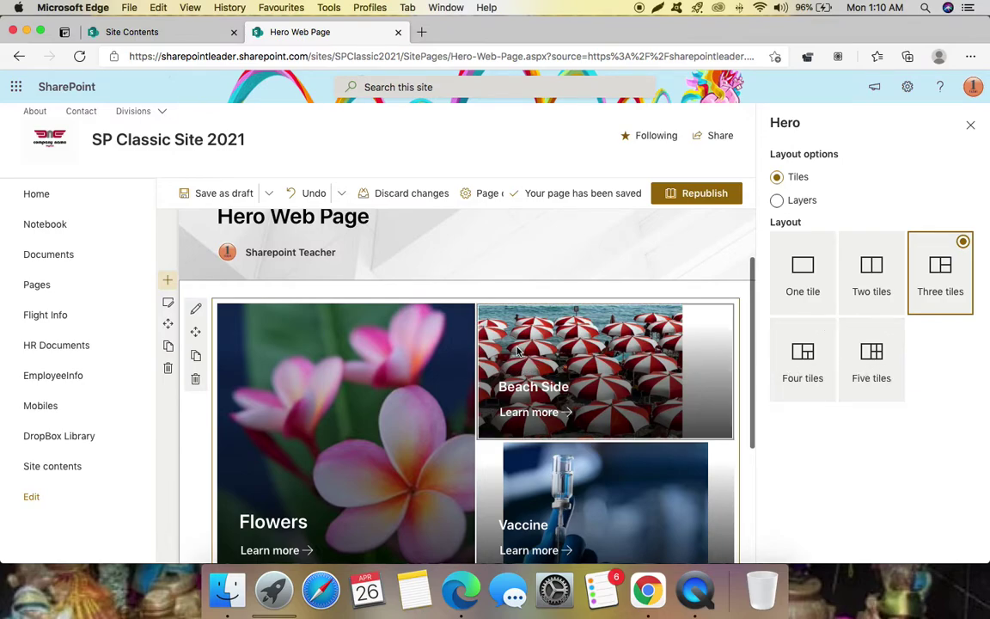
scroll(518, 353, up, 2)
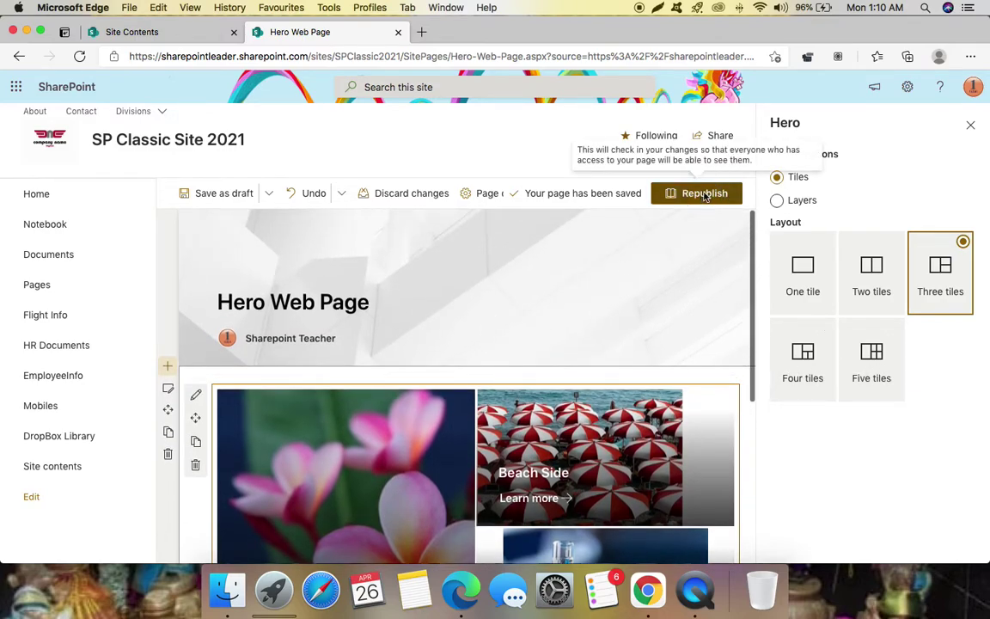
click(704, 194)
scroll(492, 334, down, 3)
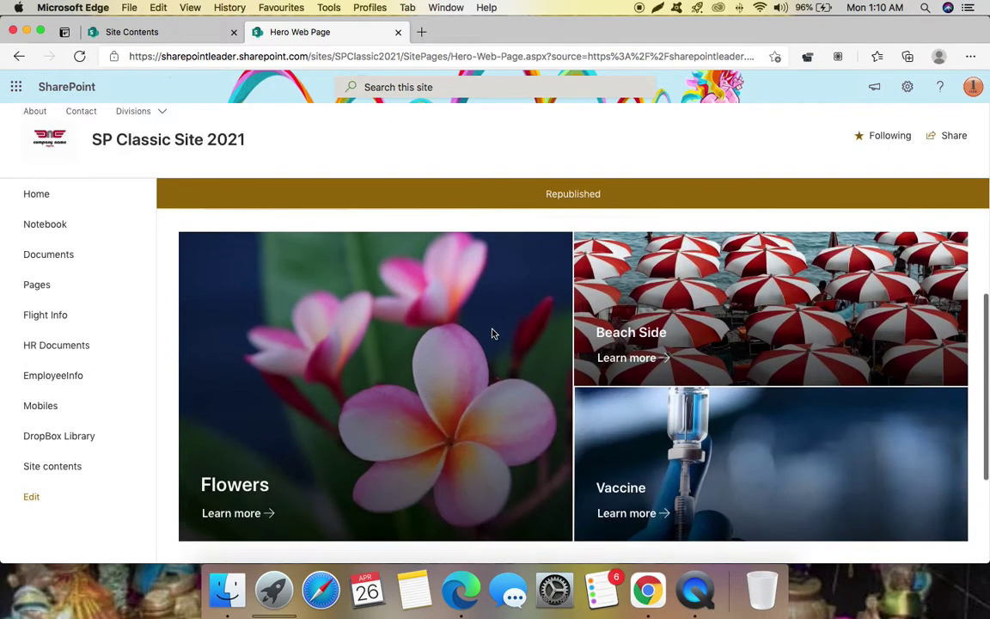
scroll(494, 334, down, 2)
scroll(494, 333, up, 3)
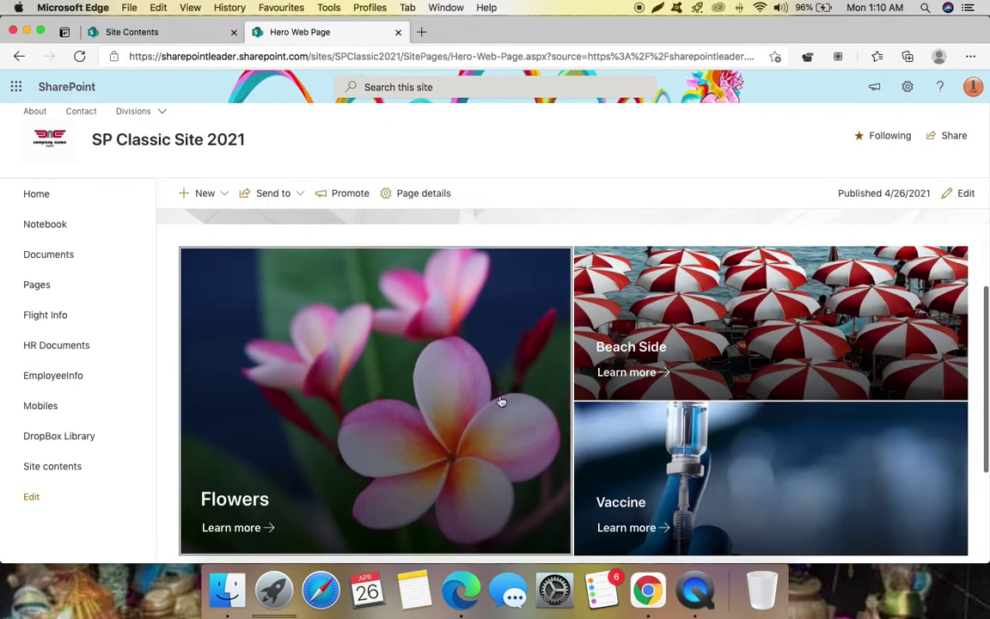
scroll(516, 362, down, 4)
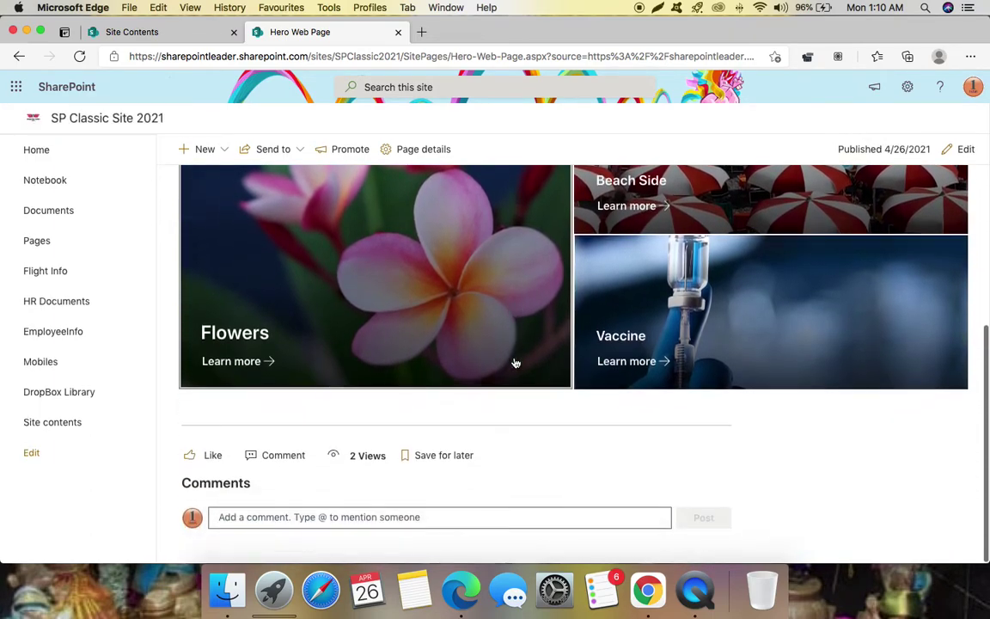
scroll(740, 332, up, 5)
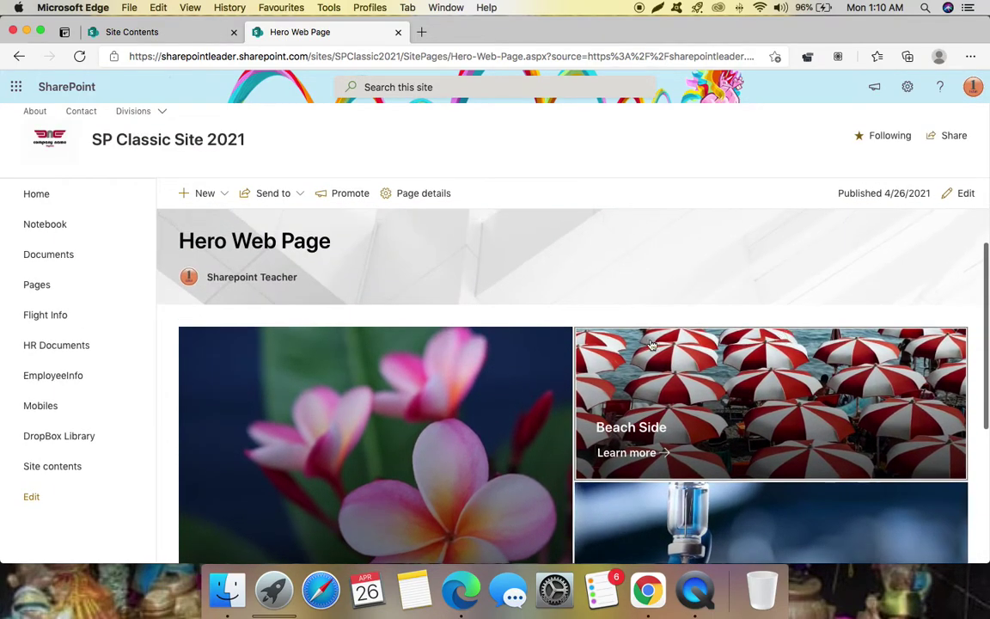